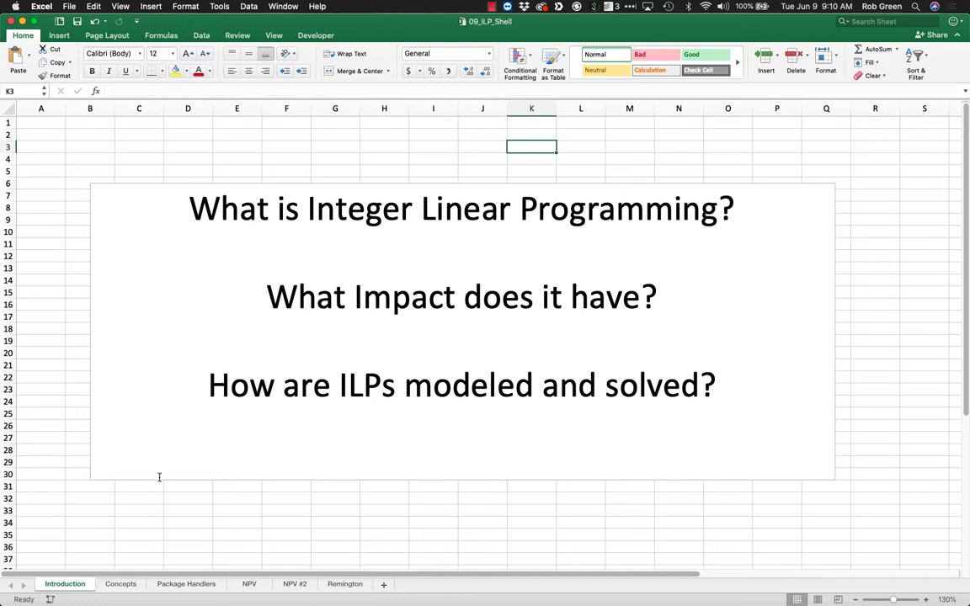
On the Concepts sheet, correct the misspelled first problem type to read "Employee Scheduling".
left_click(116, 583)
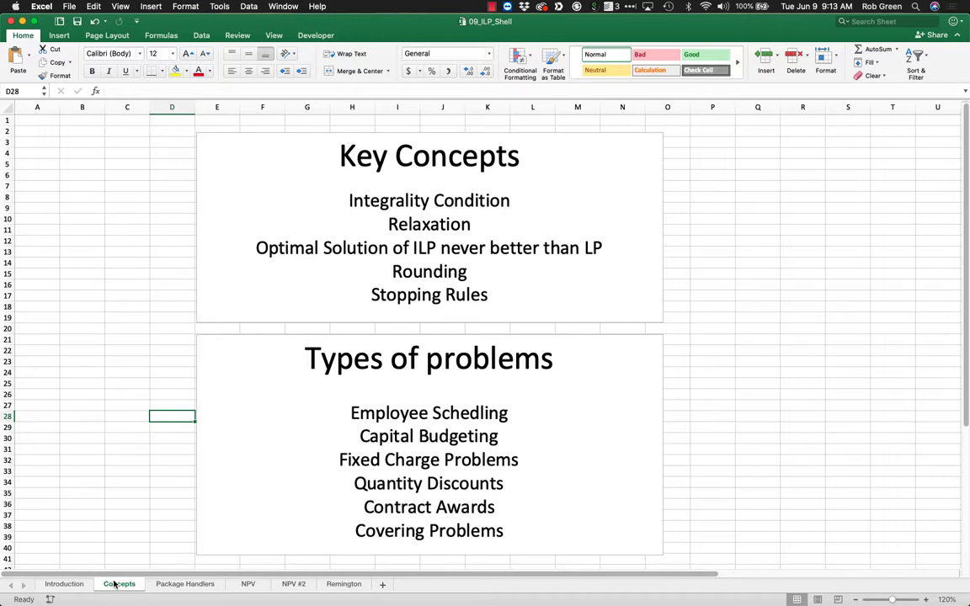
left_click(477, 412)
type("u")
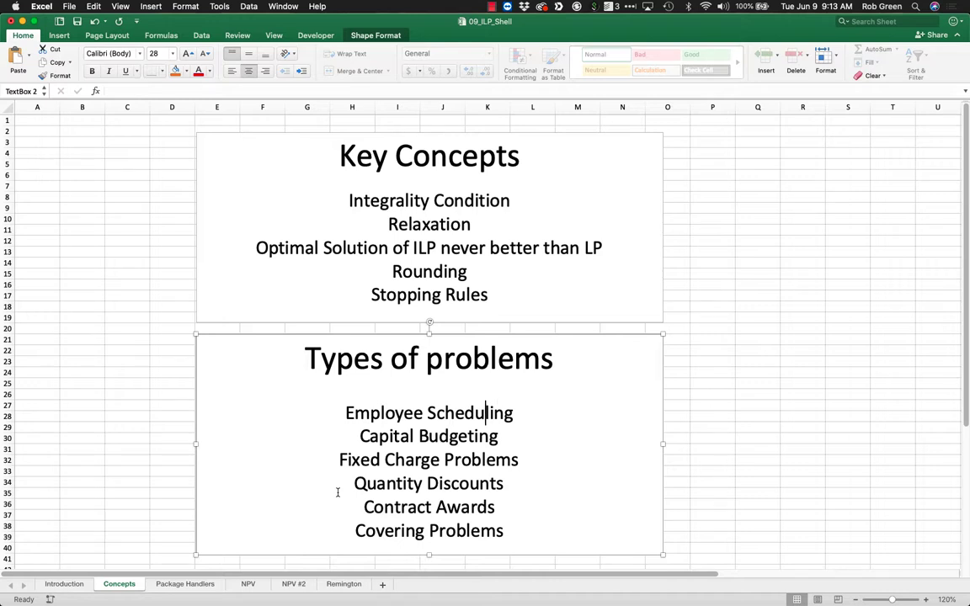
Review the shift numbers, days off and wages for each shift on the Package Handlers sheet.
left_click(187, 584)
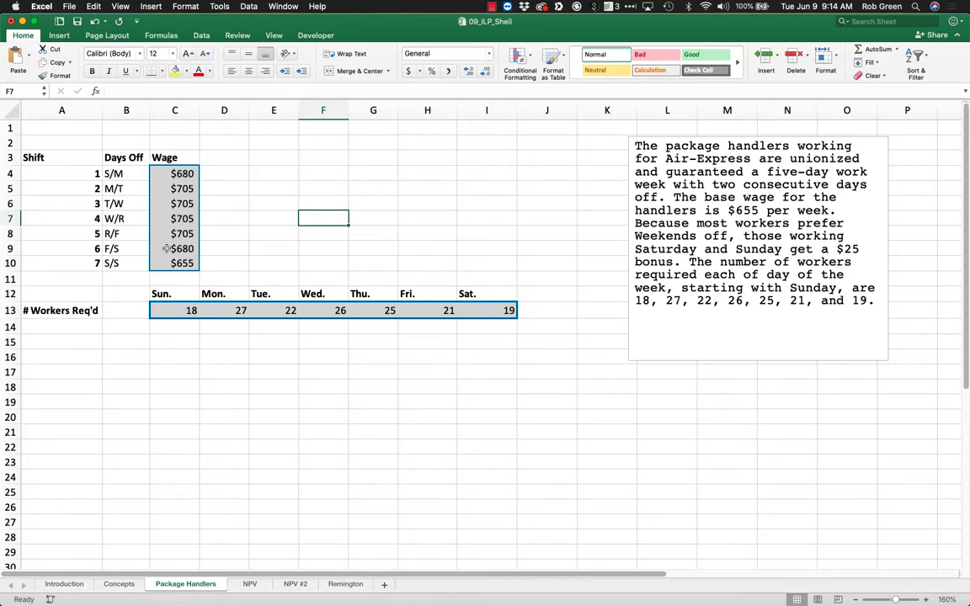
left_click_drag(88, 171, 95, 270)
left_click_drag(117, 171, 133, 254)
left_click(110, 172)
left_click(118, 189)
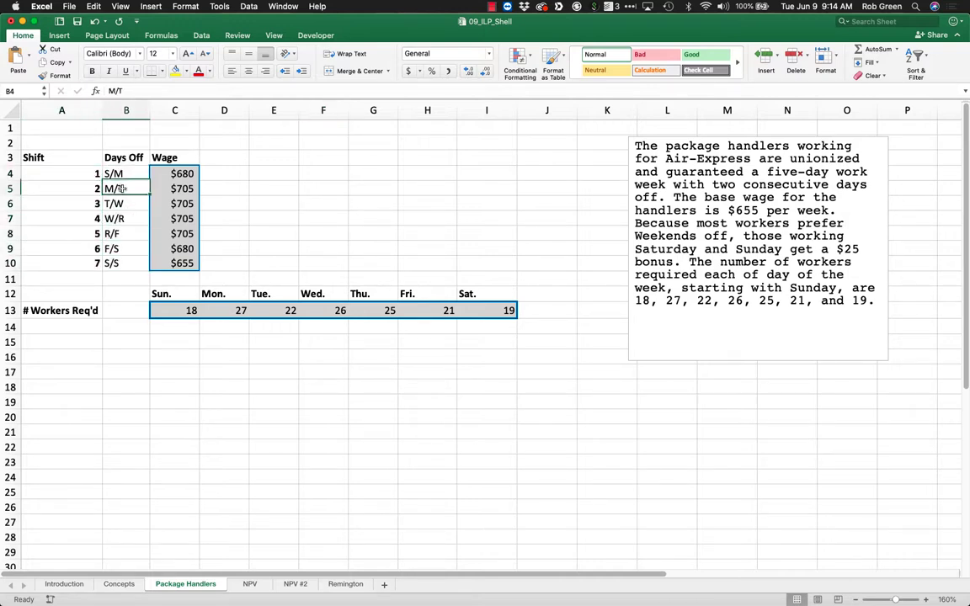
left_click(125, 202)
left_click(125, 217)
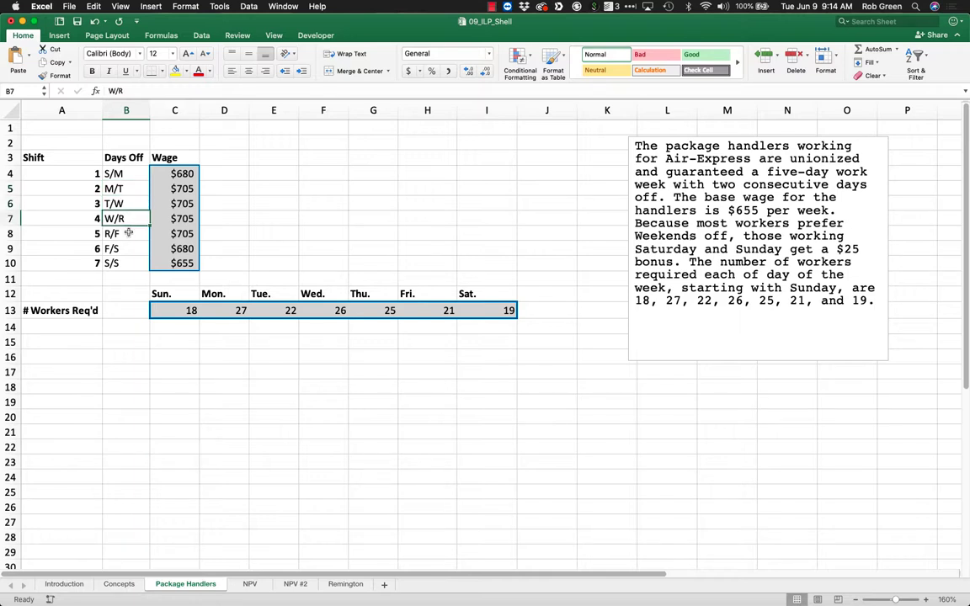
left_click(127, 234)
left_click(130, 248)
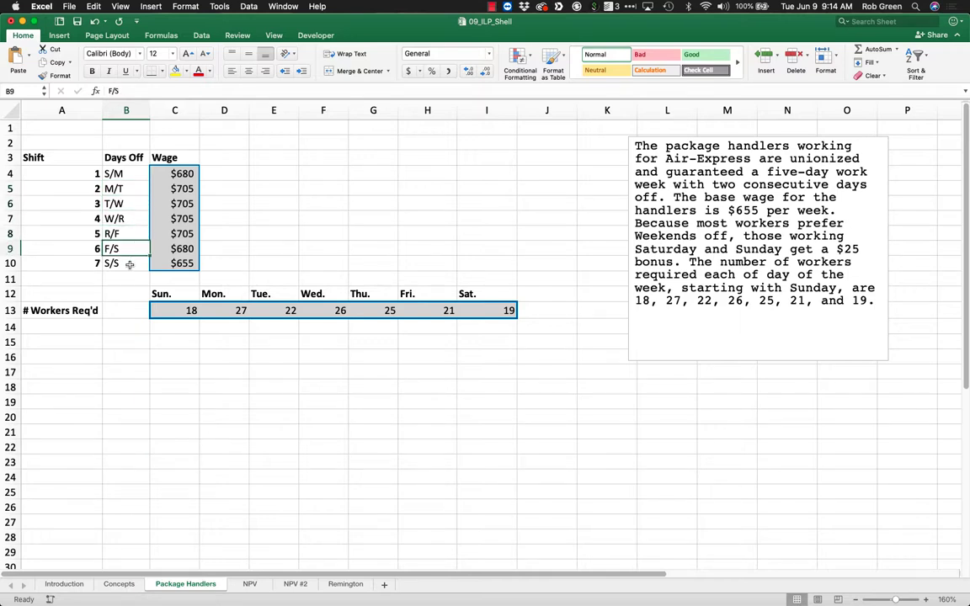
left_click(129, 264)
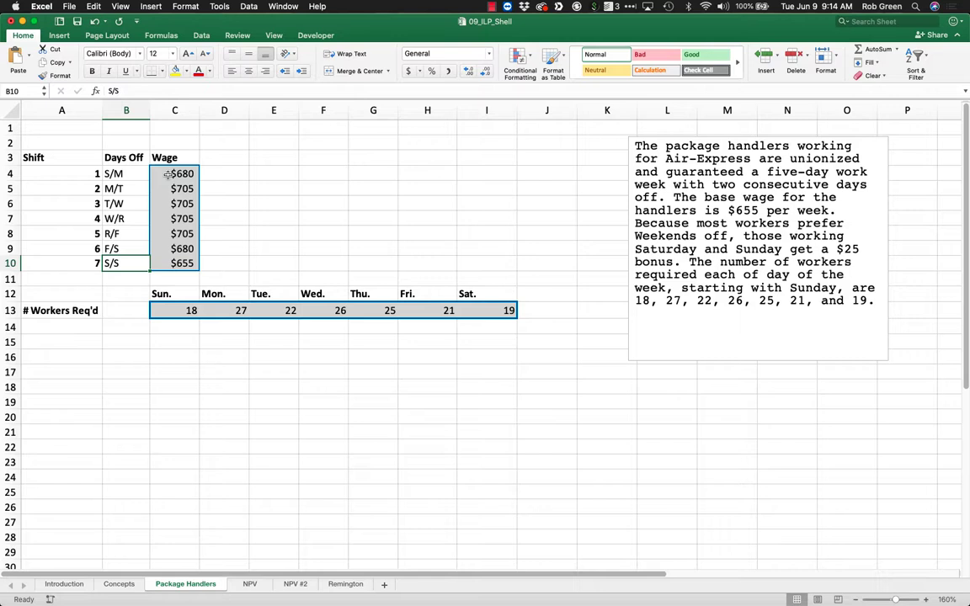
left_click_drag(164, 172, 192, 264)
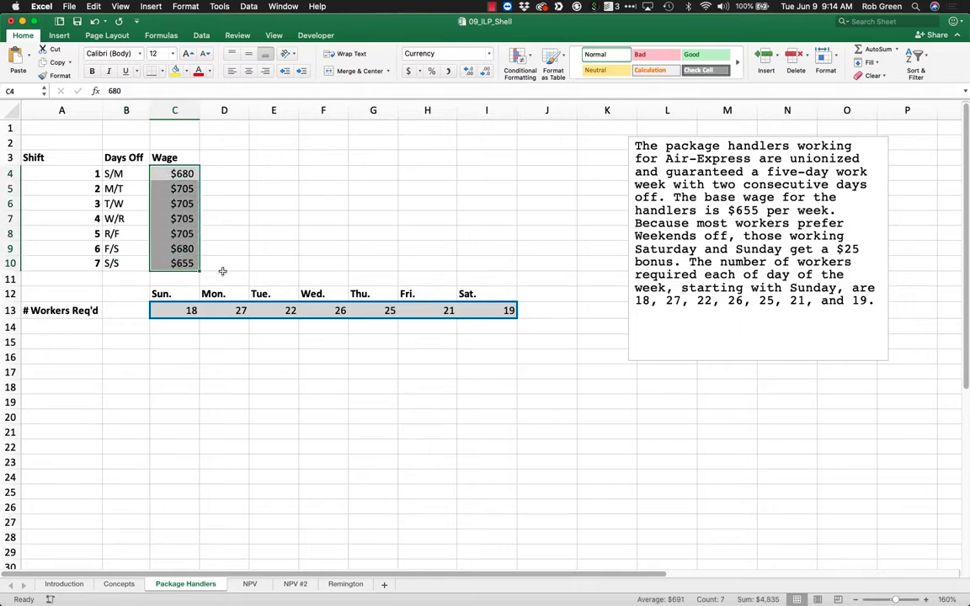
left_click(222, 271)
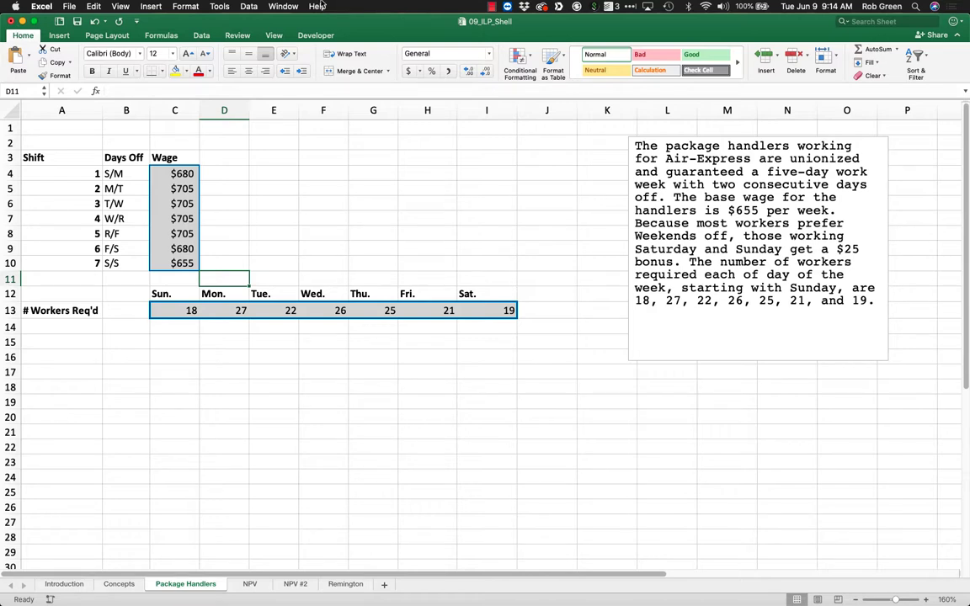
left_click(313, 160)
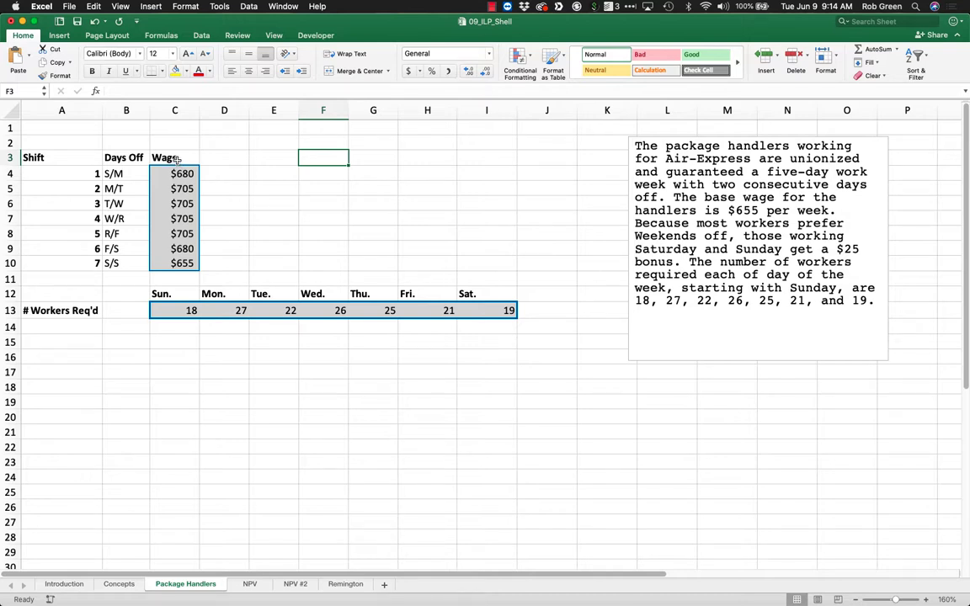
Relocate the Wage column from C3:C10 to K3:K10, moving the problem description text box down to about row 17.
left_click_drag(177, 160, 184, 262)
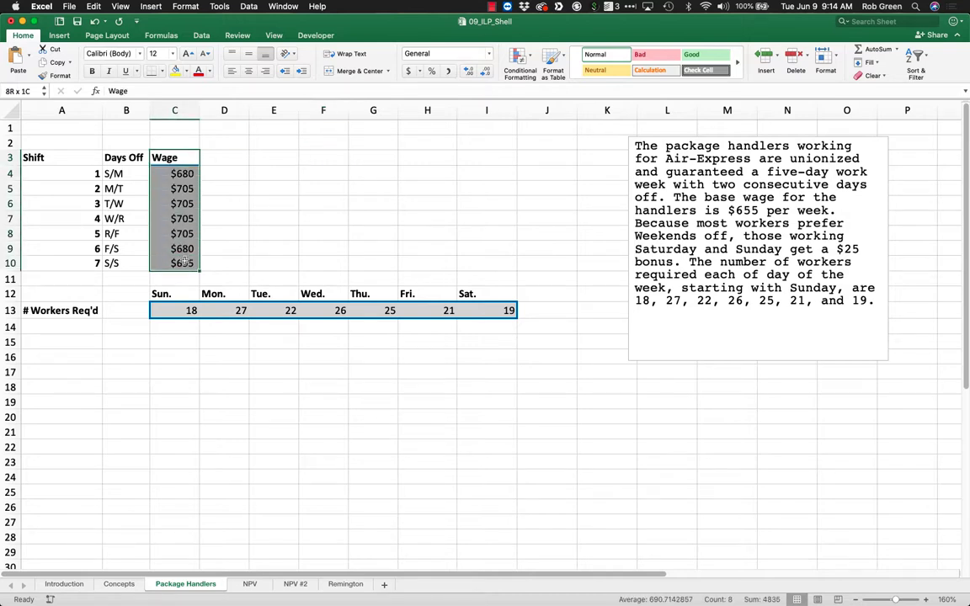
key("super+c")
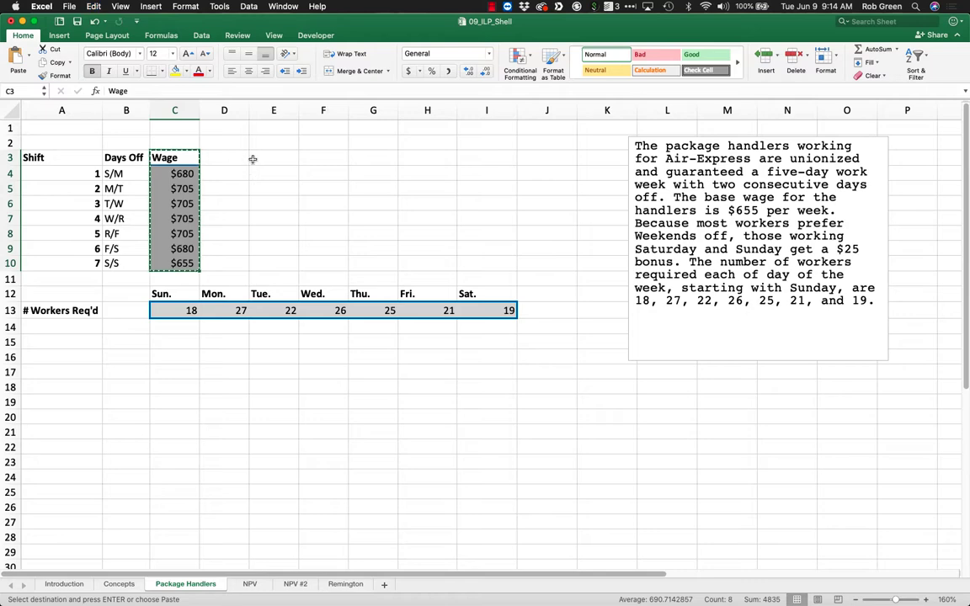
left_click(612, 171)
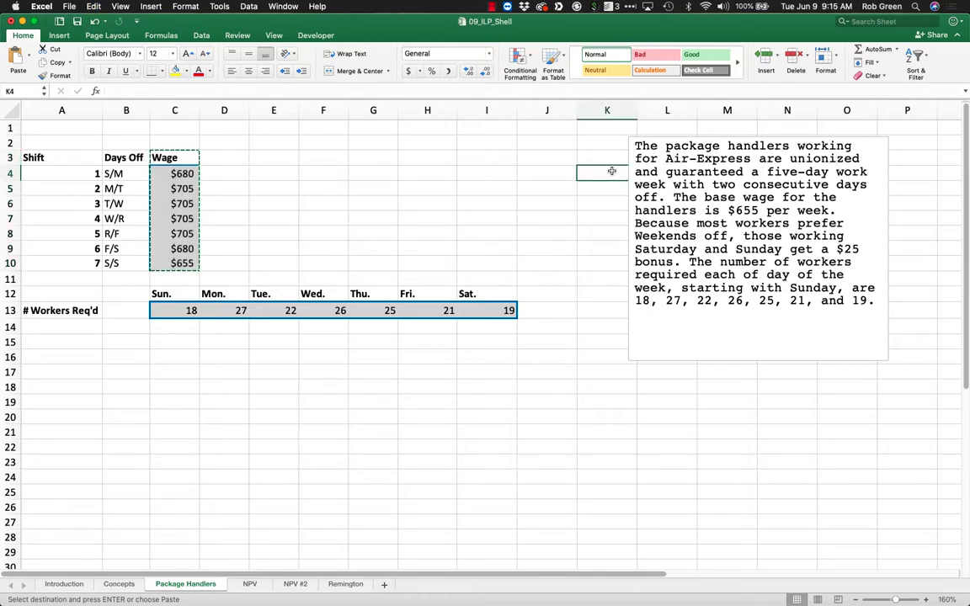
key("super+v")
left_click_drag(671, 136, 689, 374)
left_click(628, 299)
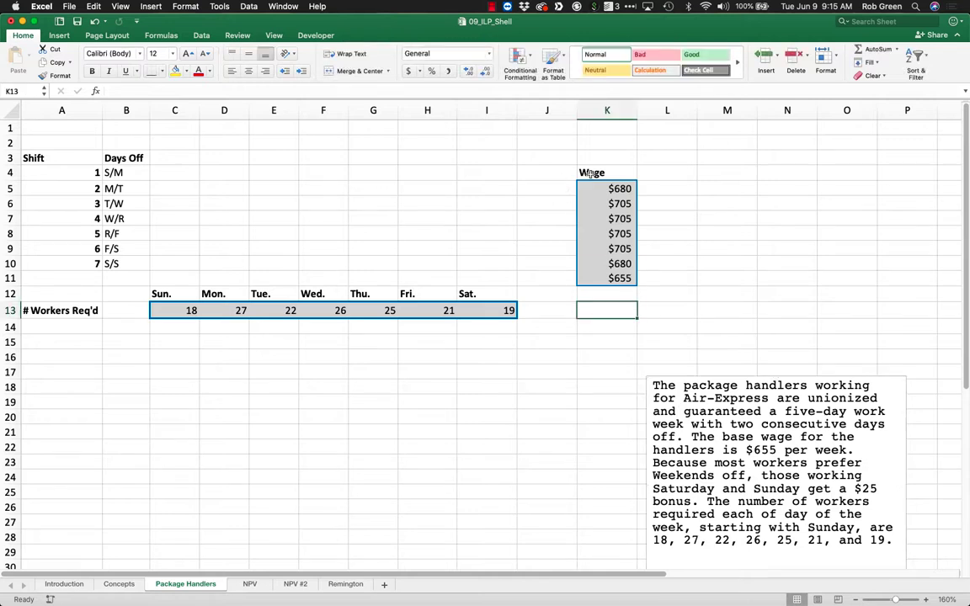
left_click_drag(579, 173, 603, 279)
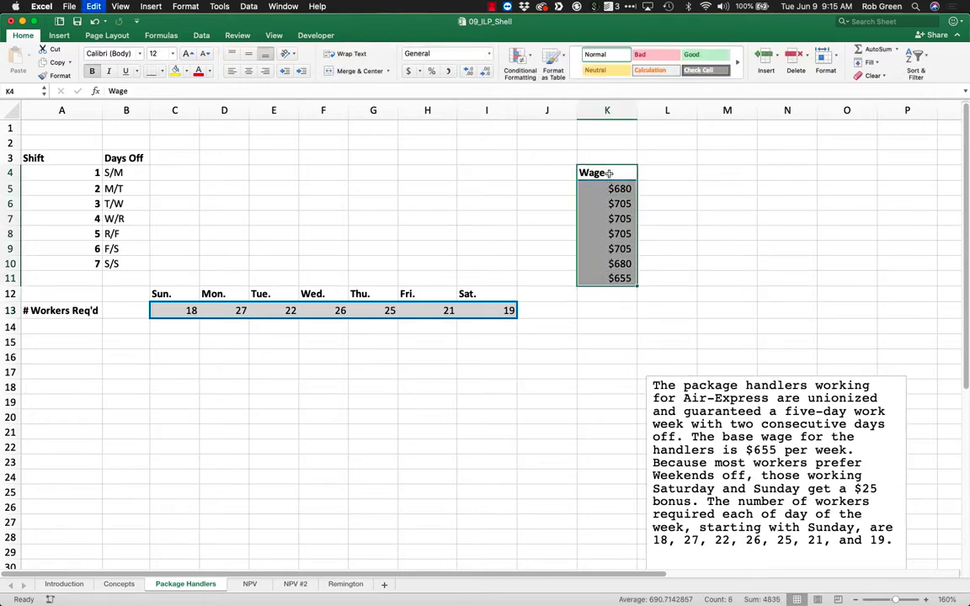
left_click_drag(606, 167, 605, 157)
Add a bold, centered two-line heading beside Wage, with "Workers" in J2 and "Schedule" in J3.
left_click(561, 158)
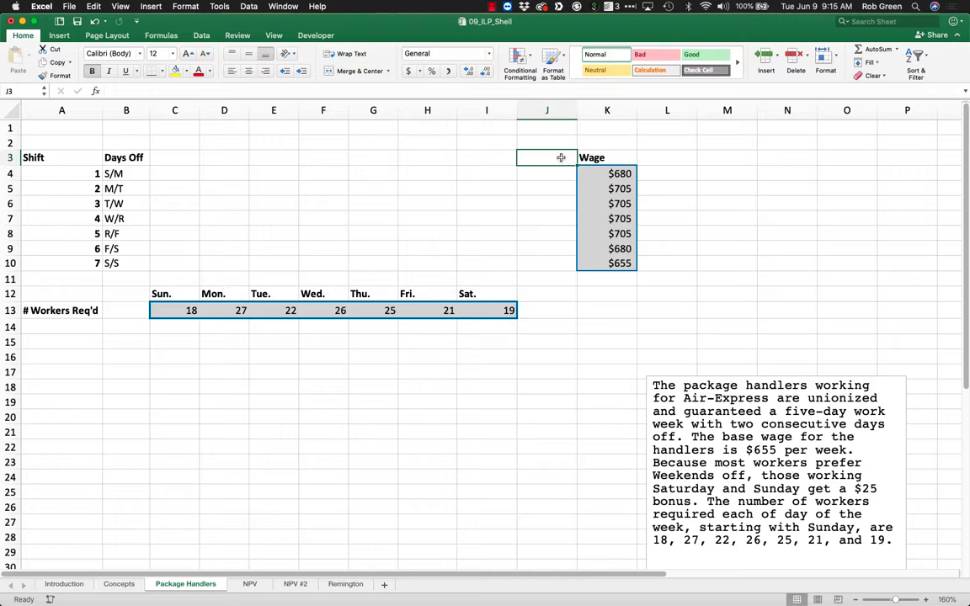
key("Up")
type("Workers")
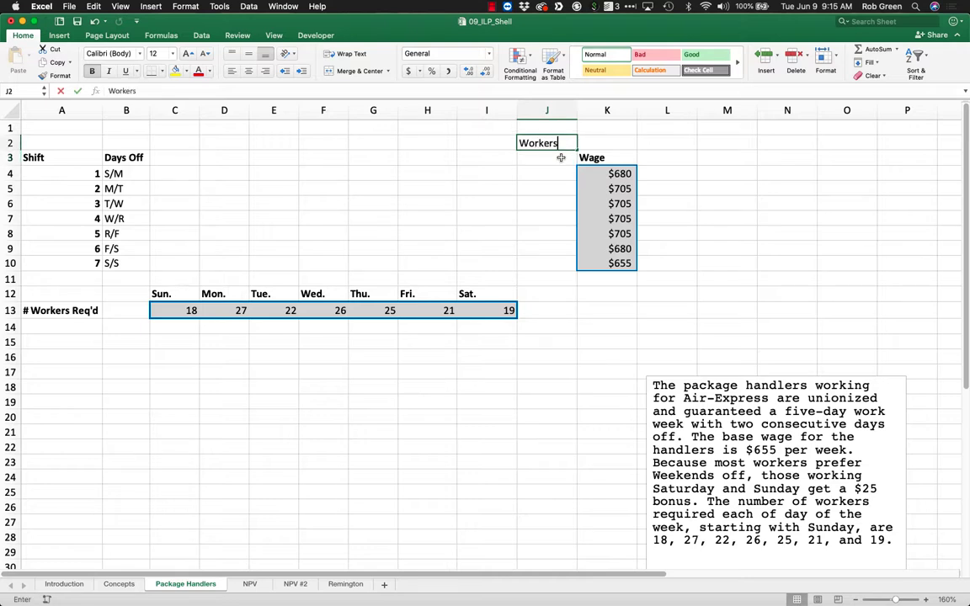
key("Return")
type("Schedule")
key("Return")
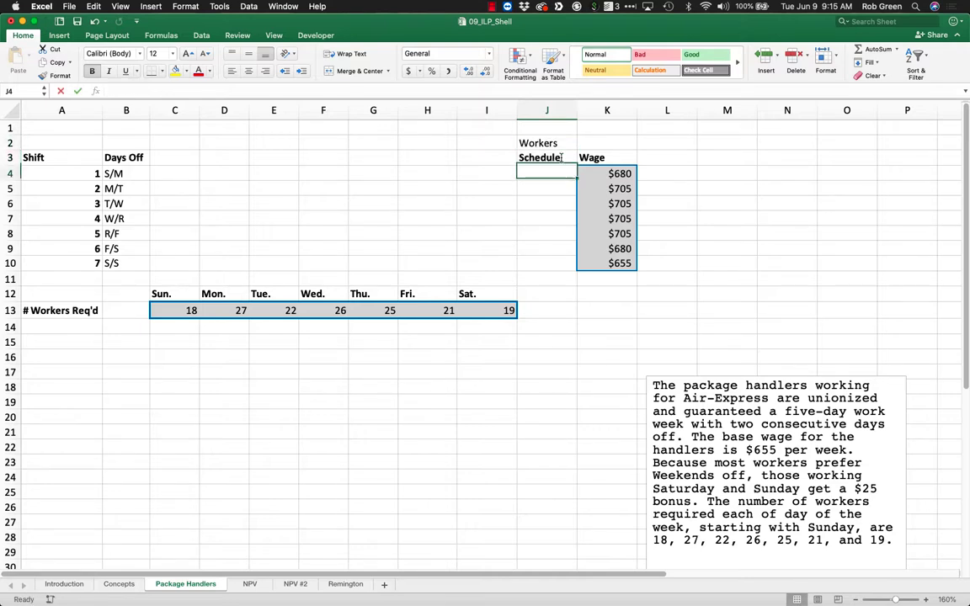
left_click_drag(557, 146, 557, 156)
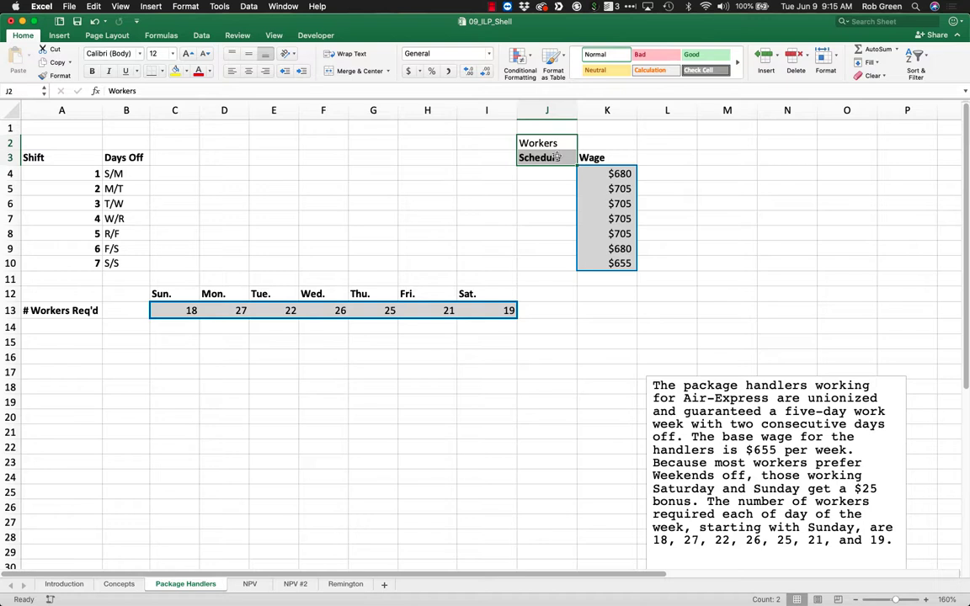
key("super+b")
left_click(249, 71)
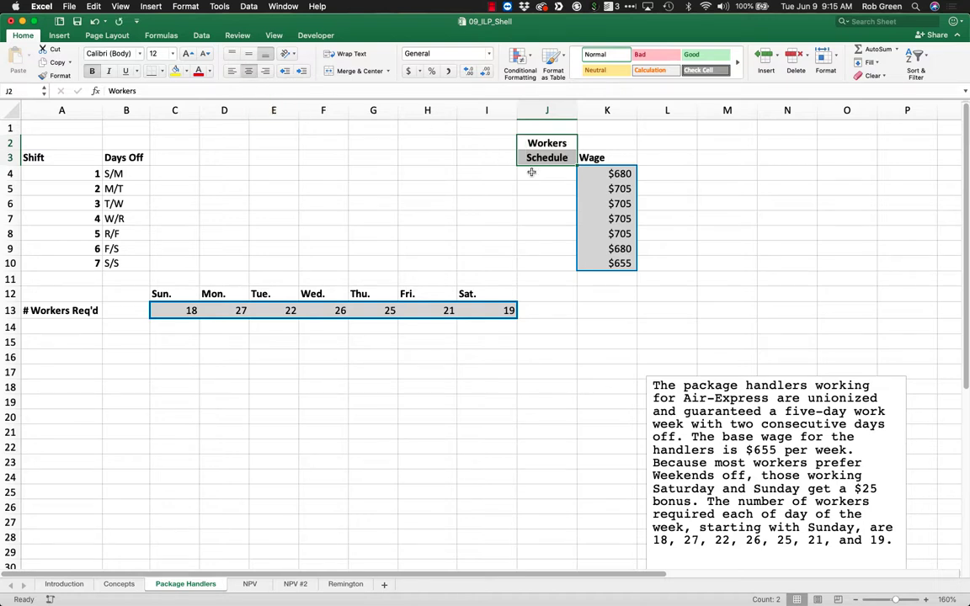
Outline the Workers Schedule cells J4:J10 with a red border.
left_click_drag(531, 172, 541, 261)
right_click(541, 261)
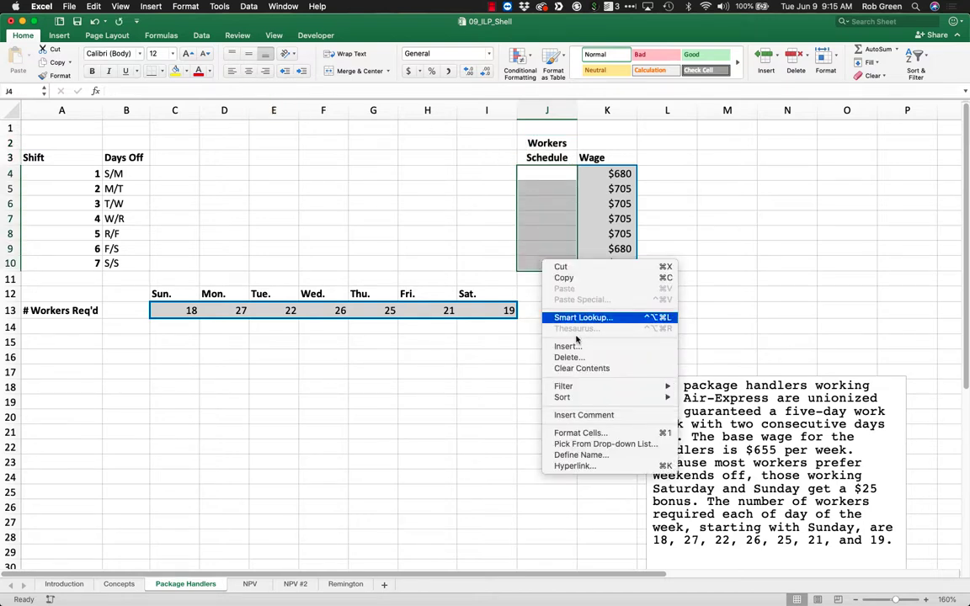
left_click(581, 433)
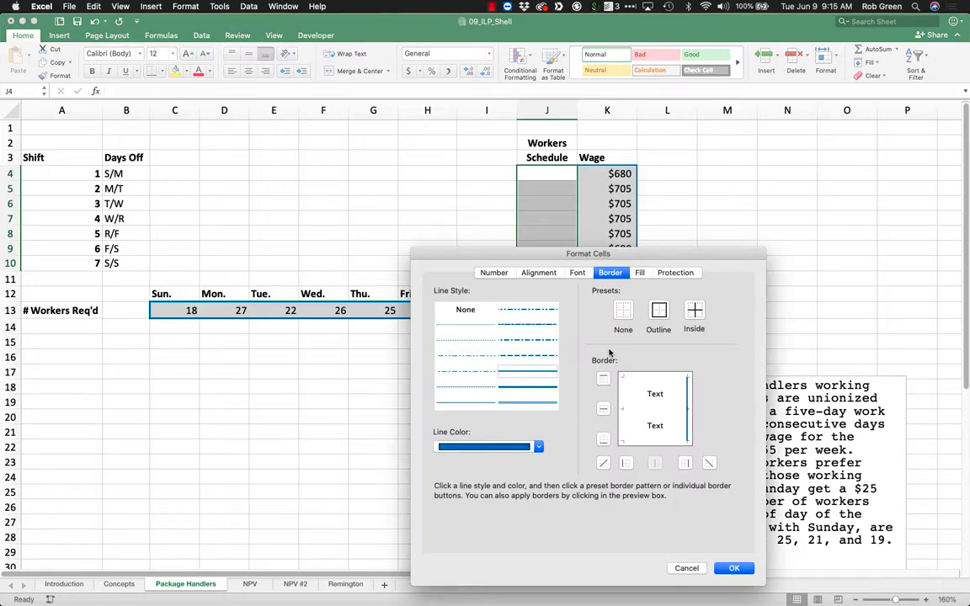
left_click(514, 447)
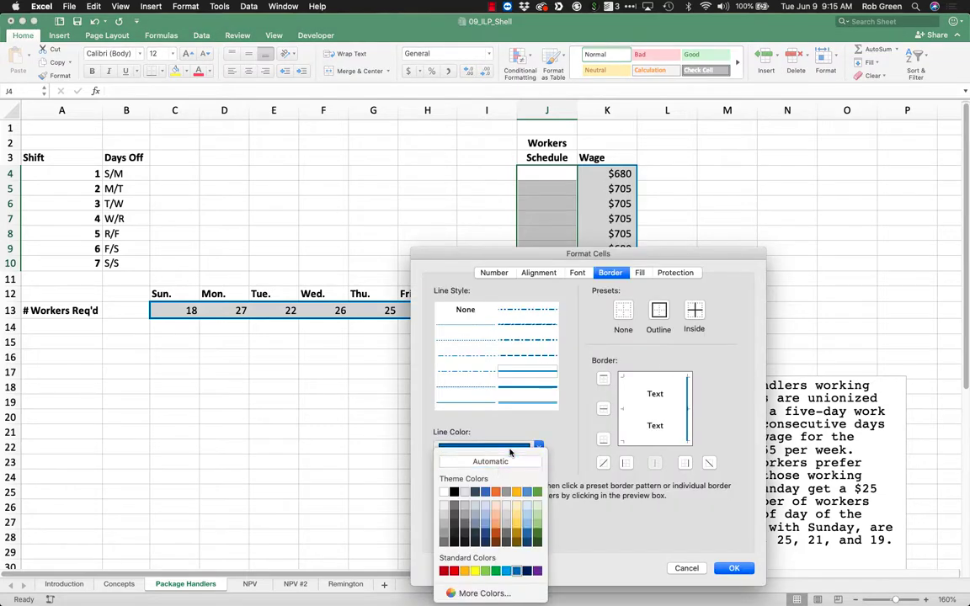
left_click(451, 573)
left_click(658, 311)
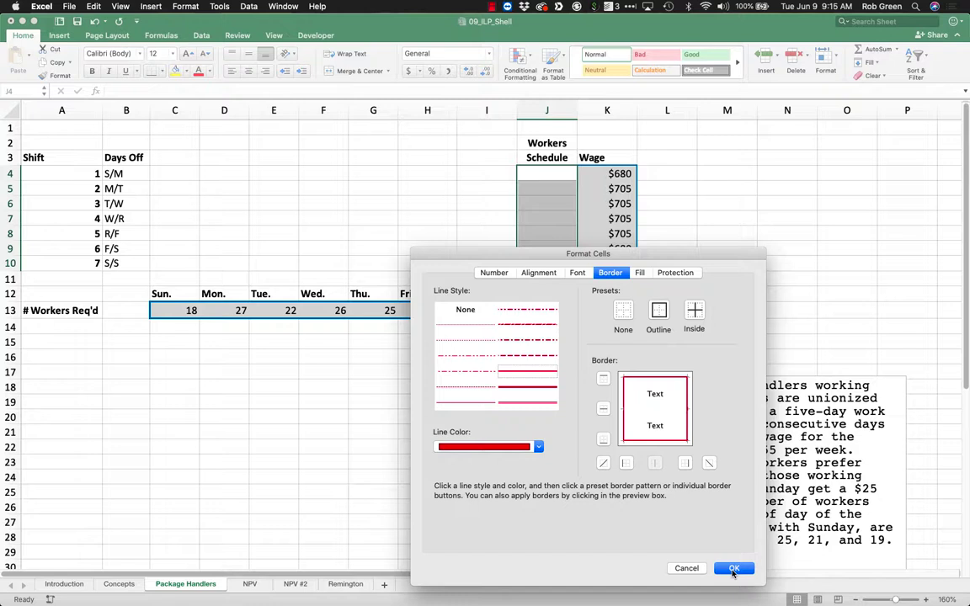
left_click(733, 568)
left_click(587, 445)
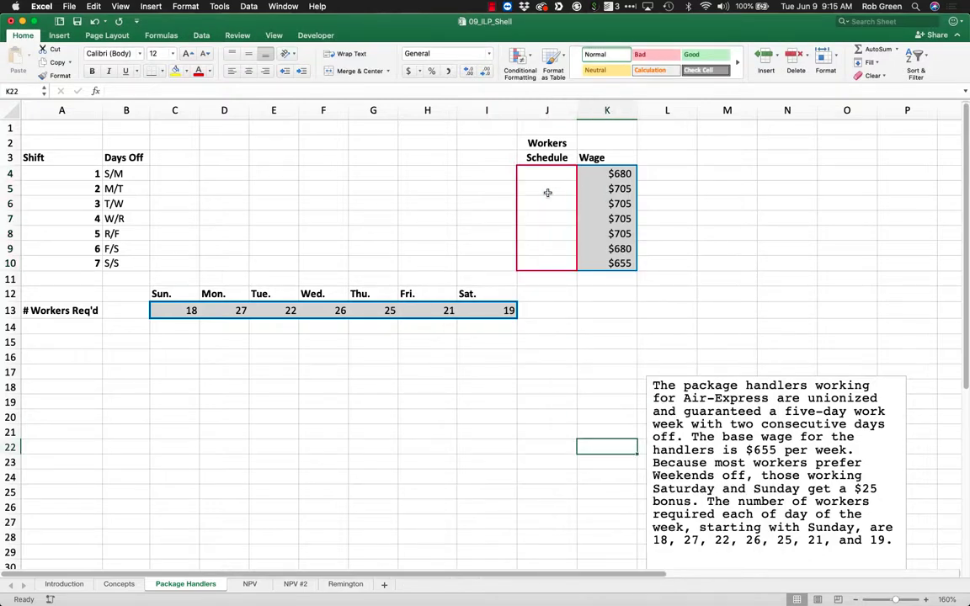
Enter the label "Total" in J11 and outline K11 with a black double-line border.
left_click(552, 276)
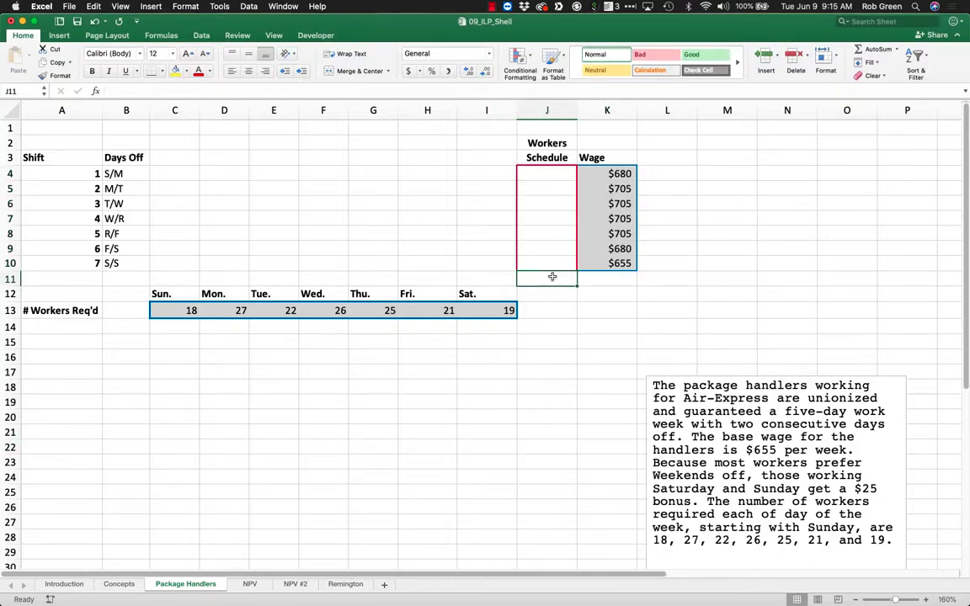
type("Total")
key("Tab")
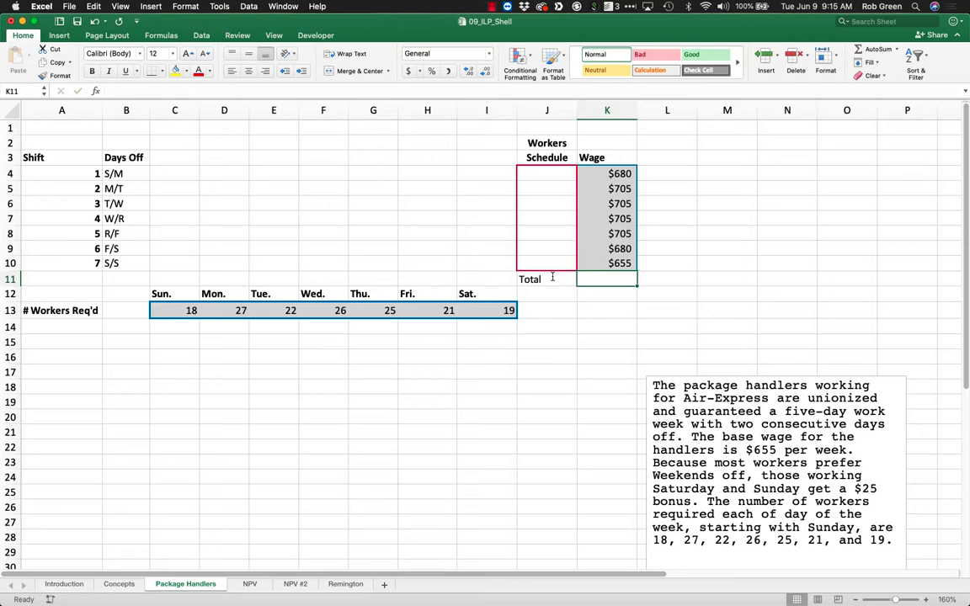
right_click(595, 287)
left_click(628, 452)
left_click(407, 347)
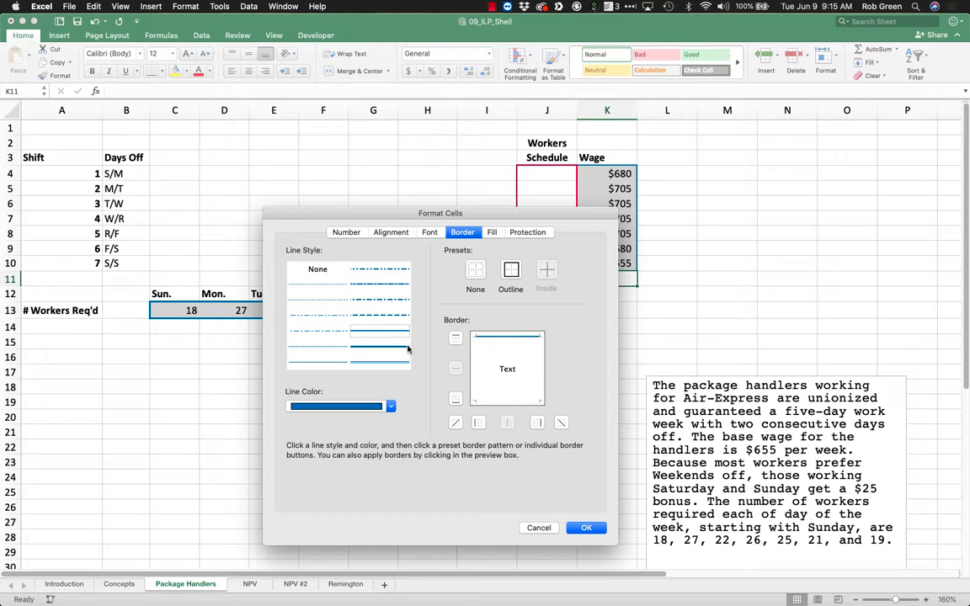
left_click(381, 407)
left_click(375, 364)
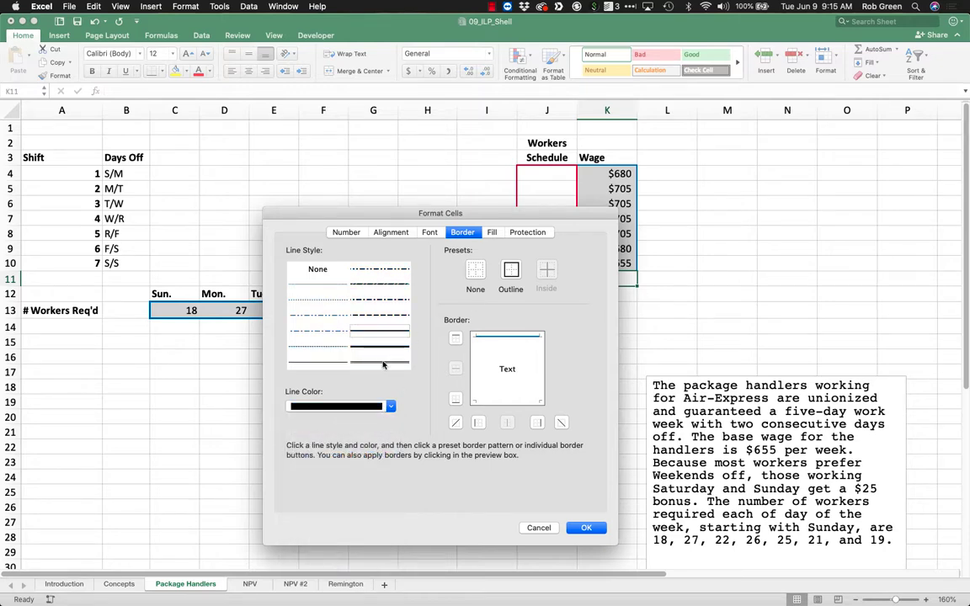
left_click(510, 270)
left_click(585, 527)
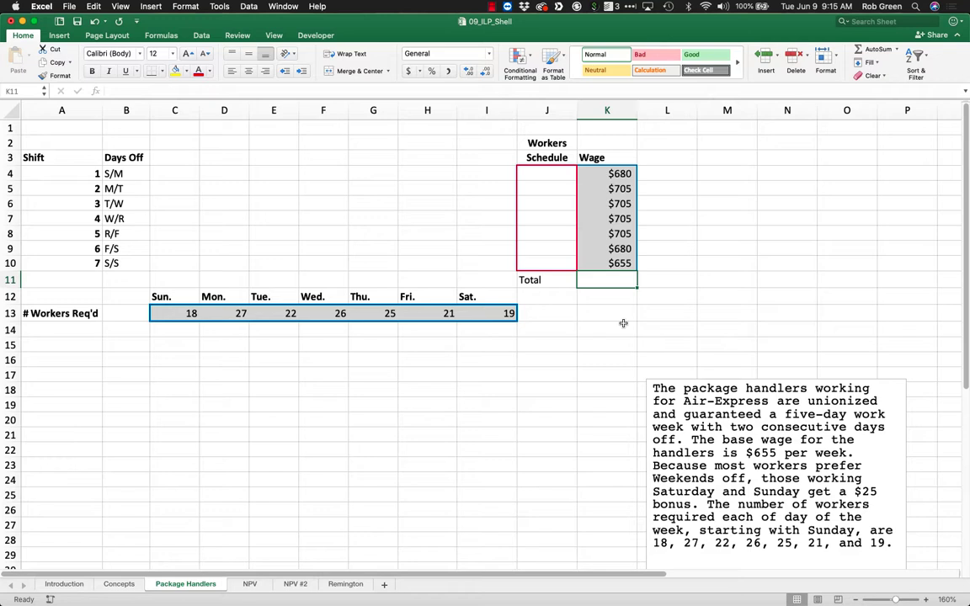
Calculate the total wage cost in K11 with =SUMPRODUCT(K4:K10,J4:J10) and apply the Accounting dollar format.
type("=sumproduct(")
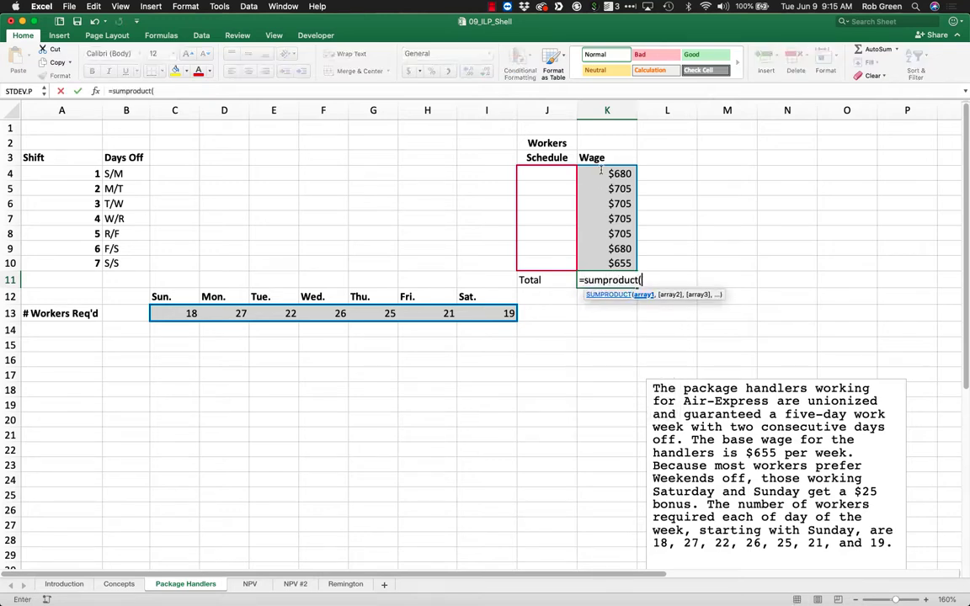
left_click_drag(601, 172, 604, 258)
type(",")
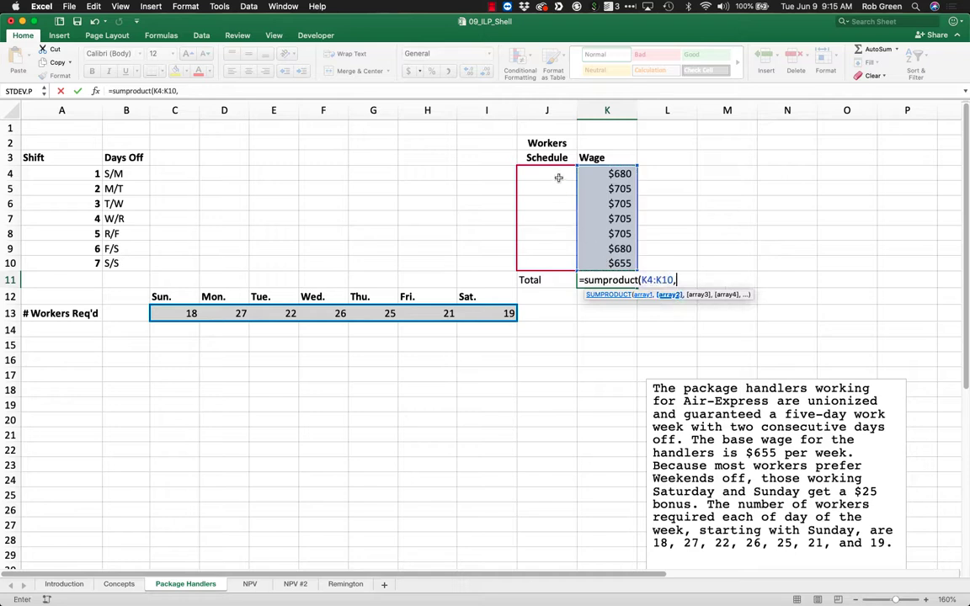
left_click_drag(551, 173, 563, 261)
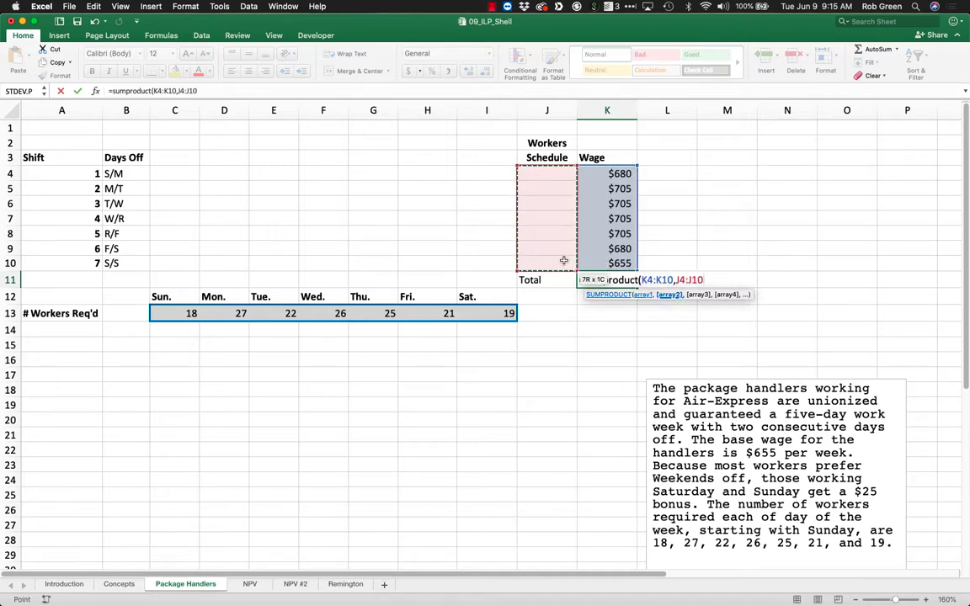
key("Return")
left_click(606, 280)
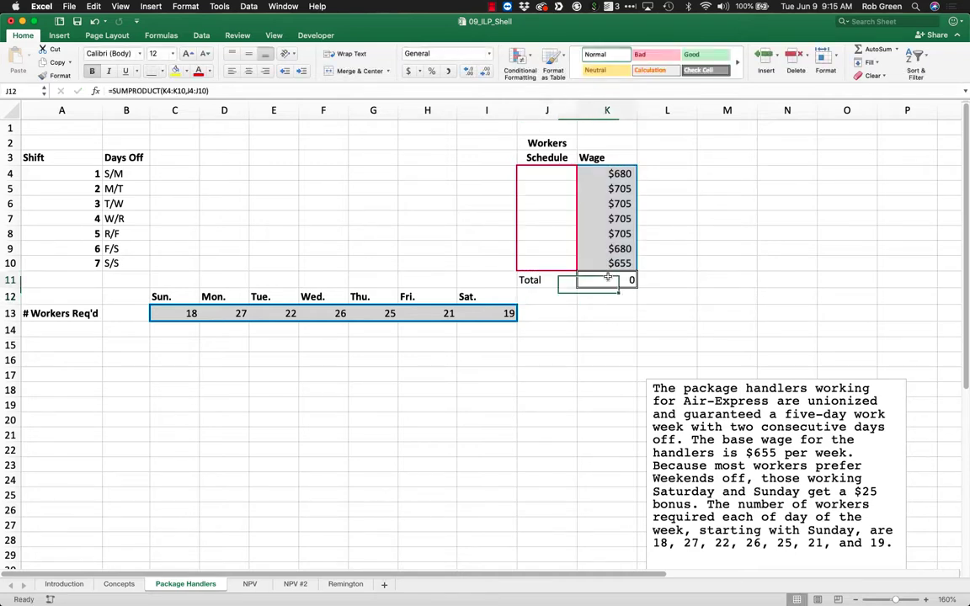
left_click(409, 72)
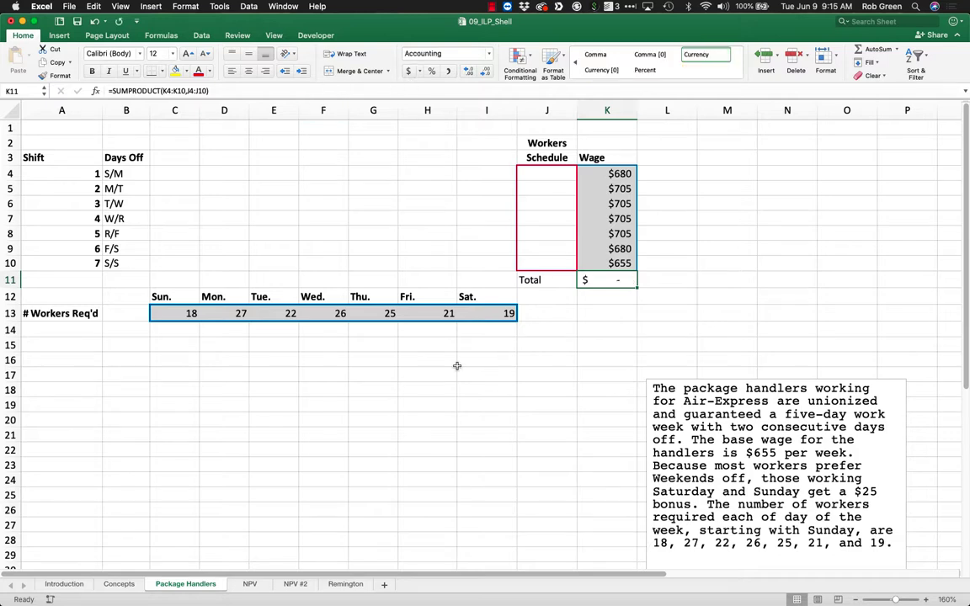
Move the day headings Sun. through Sat. from C12:I12 to C3:I3, beside the Days Off heading.
left_click(463, 390)
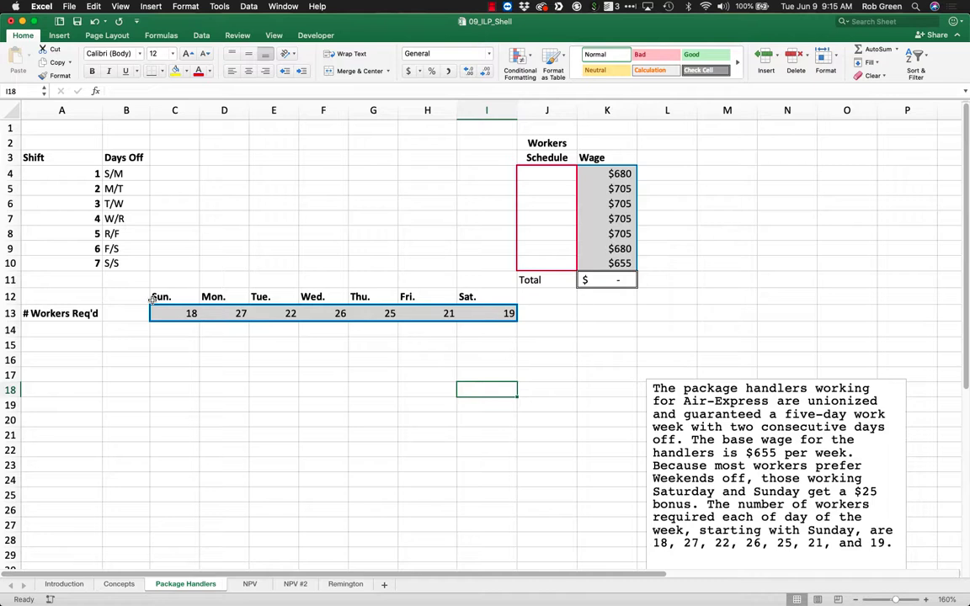
left_click_drag(152, 299, 471, 297)
key("super+c")
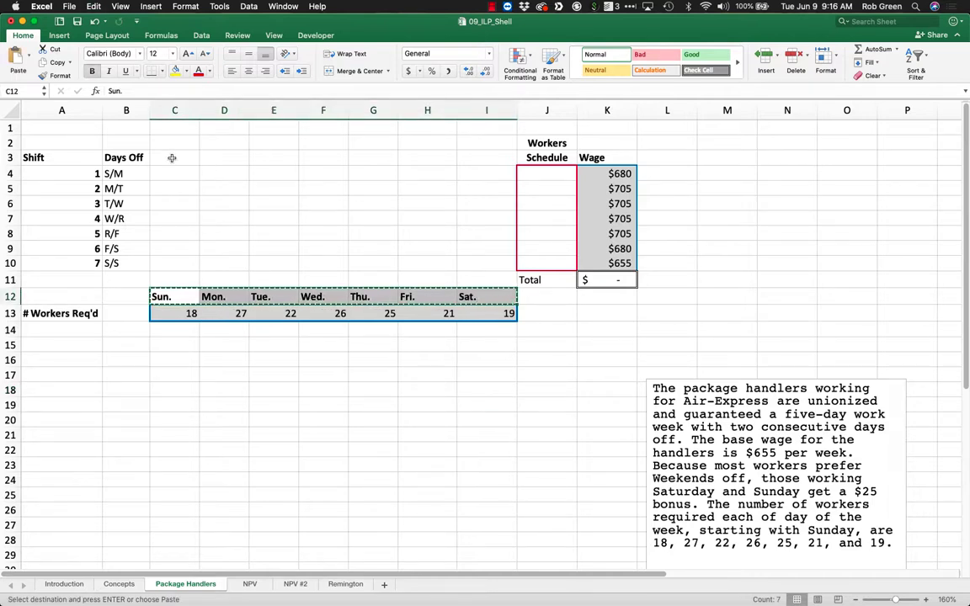
left_click(172, 158)
key("super+v")
left_click(274, 389)
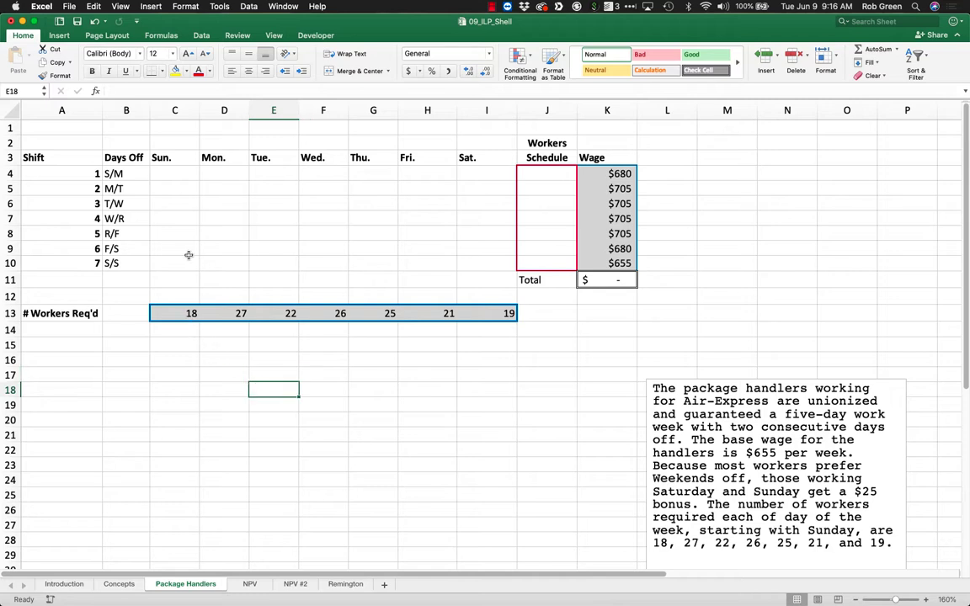
Enter 0 for both days off of shifts 1 to 3, in C4:D4, D5:E5 and E6:F6.
left_click(180, 170)
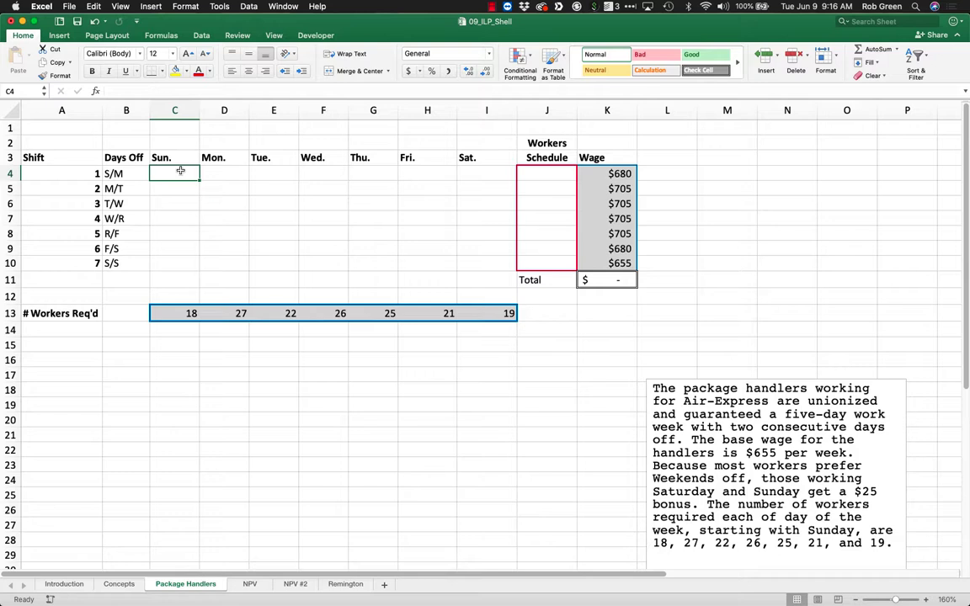
type("0")
key("Right")
type("0")
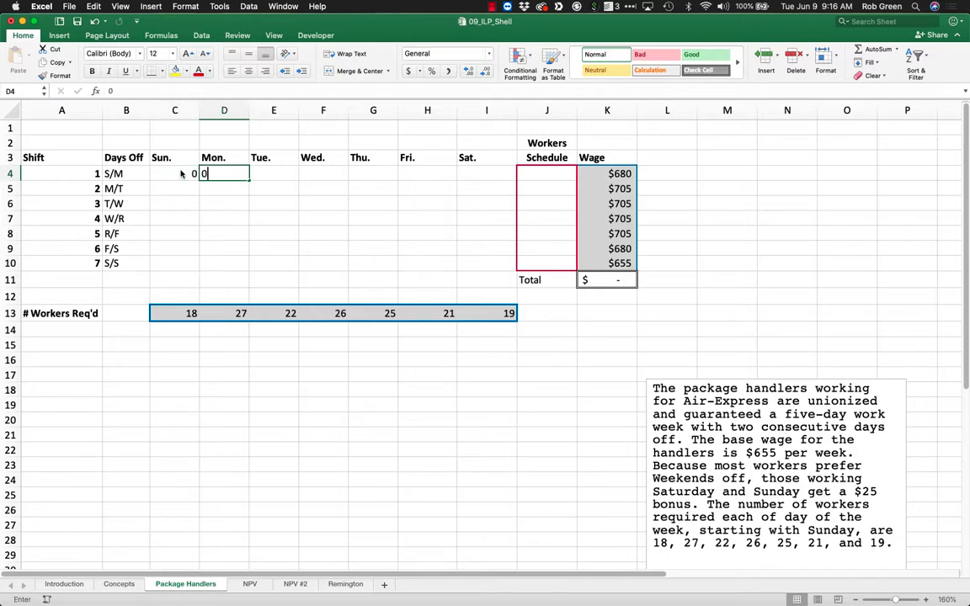
key("Return")
type("0")
key("Right")
type("0")
key("Return")
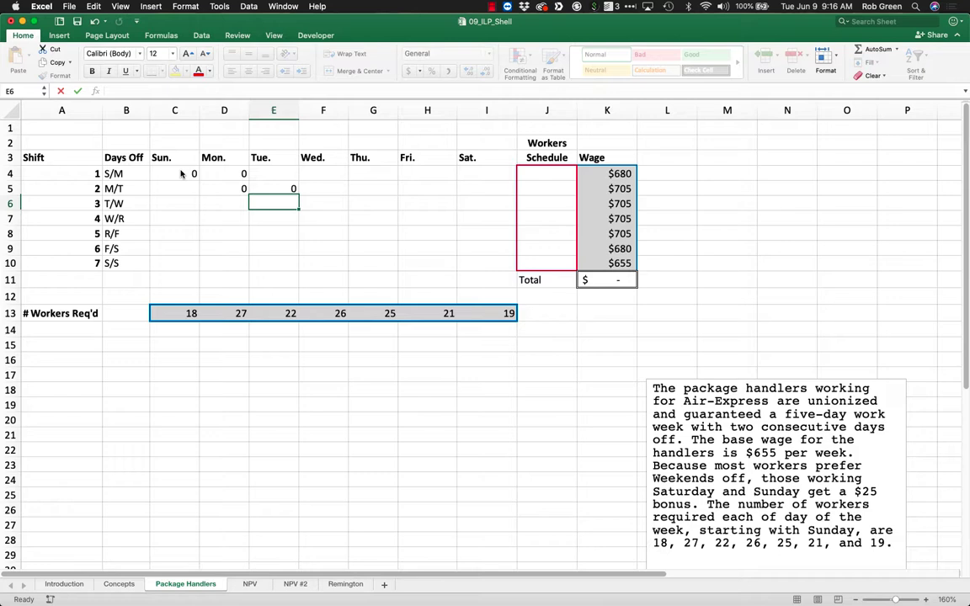
type("0")
key("Right")
type("0")
key("Return")
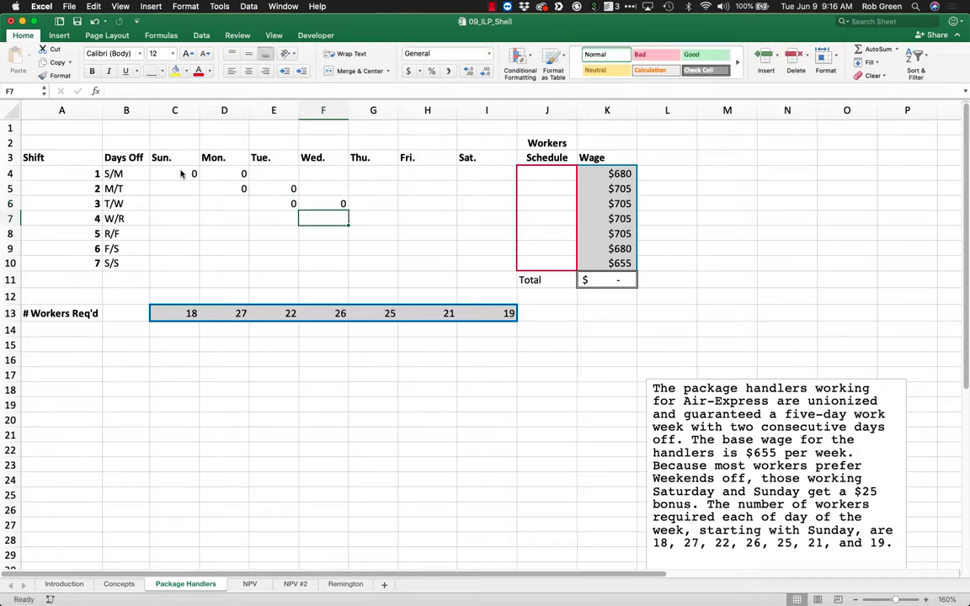
Enter 0 for both days off of shifts 4 to 6, in F7:G7, G8:H8 and H9:I9.
type("0")
key("Right")
type("0")
key("Return")
type("0")
key("Right")
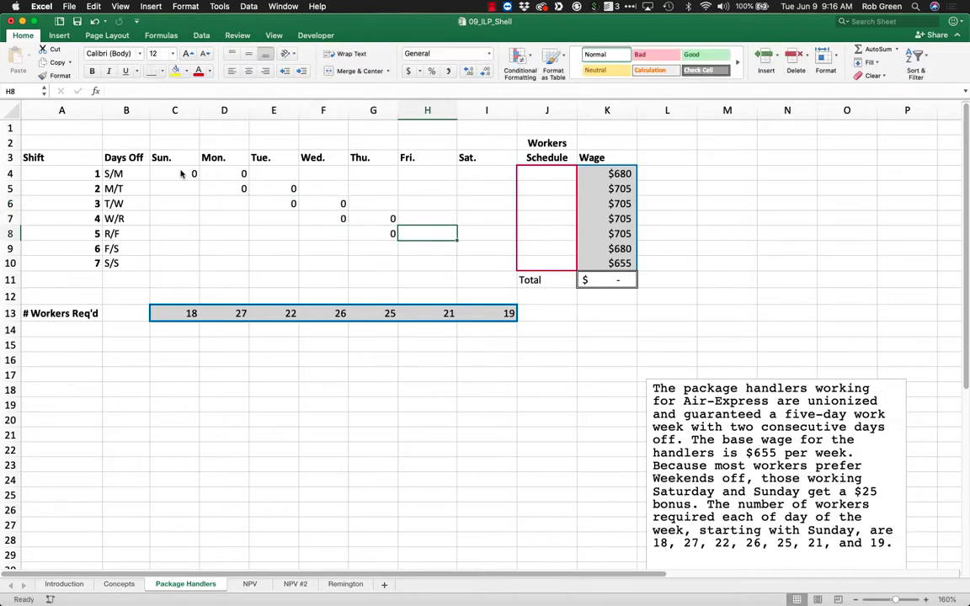
type("0")
key("Right")
key("Return")
key("Left")
type("0")
key("Right")
type("0")
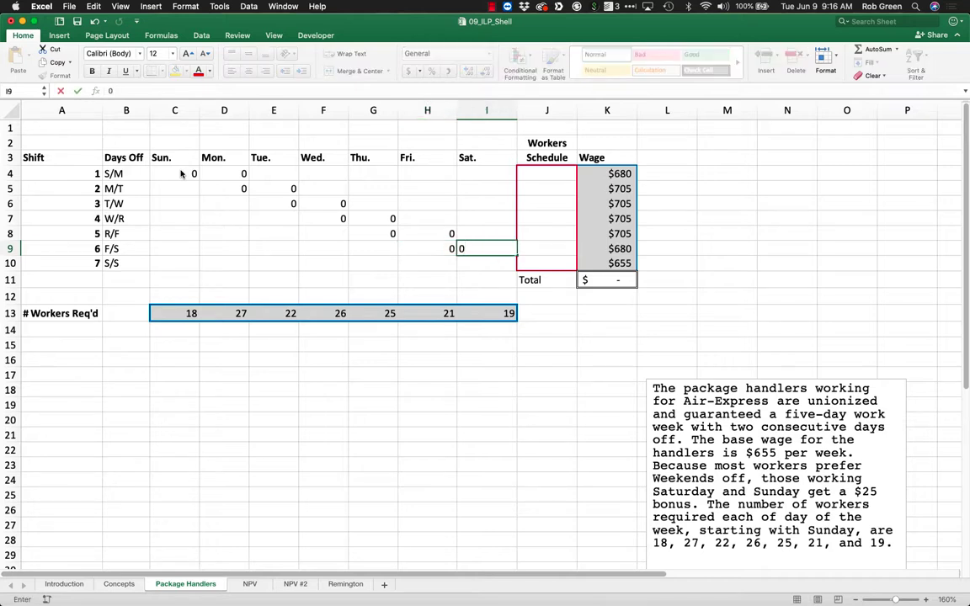
Enter 1 for shift 1's working days, Tuesday through Saturday, in E4:I4.
left_click(275, 173)
type("1")
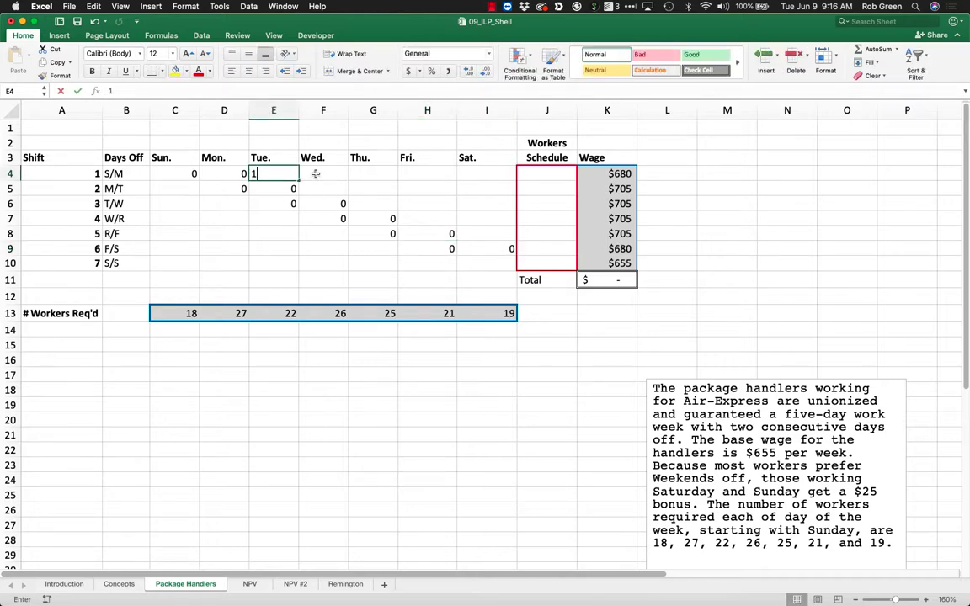
key("Right")
type("1")
key("Right")
type("1")
key("Right")
type("1")
key("Right")
type("1")
key("Return")
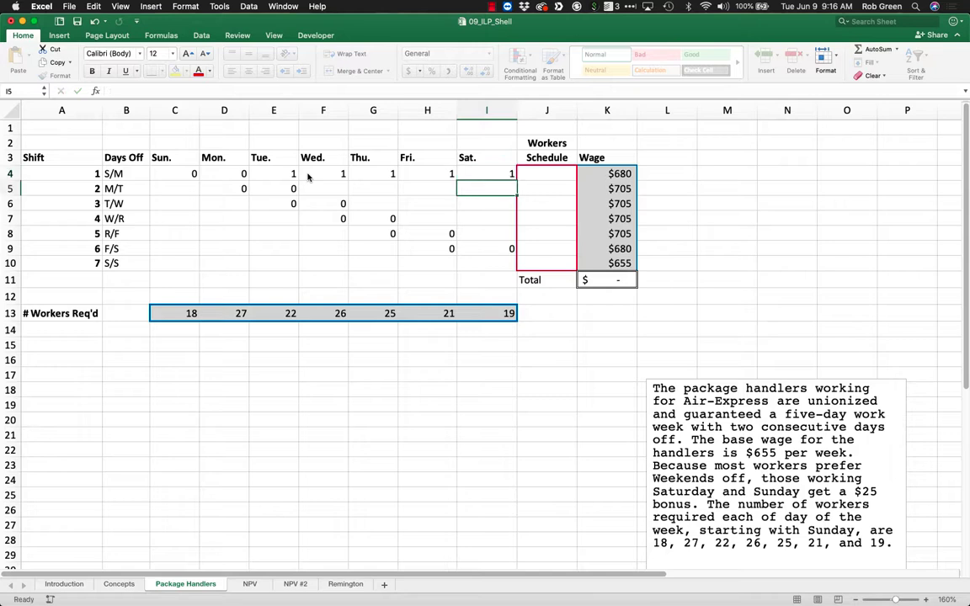
Enter 1 for shift 2's working days from Wednesday through Saturday, in F5:I5.
type("1")
key("Left")
type("1")
key("Left")
type("1")
key("Left")
type("1")
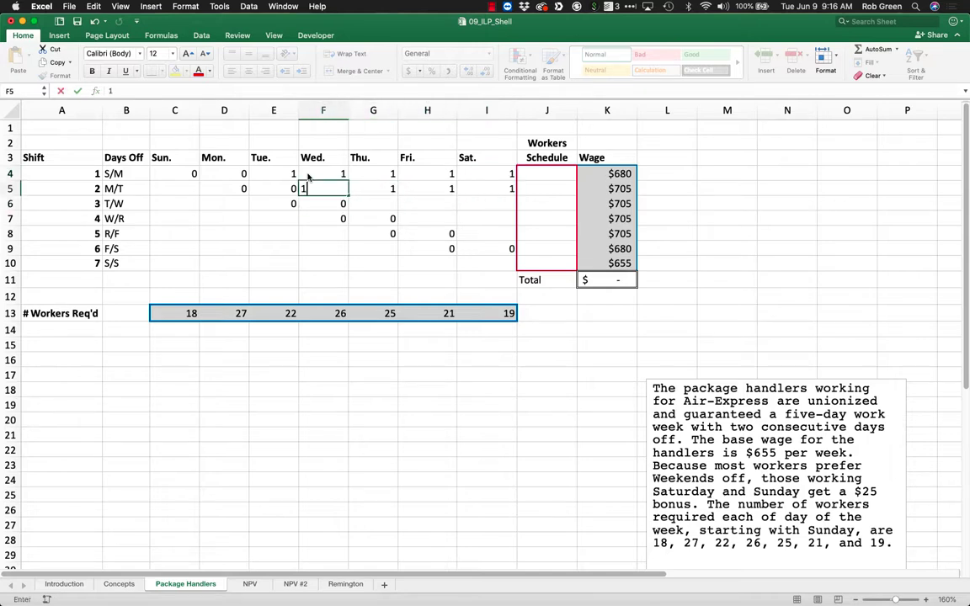
key("Return")
Enter 1 for the end-of-week working days of shifts 3 and 4, in G6:I6 and H7:I7.
key("Right")
type("1")
key("Right")
type("1")
key("Right")
type("1")
key("Return")
type("1")
key("Left")
type("1")
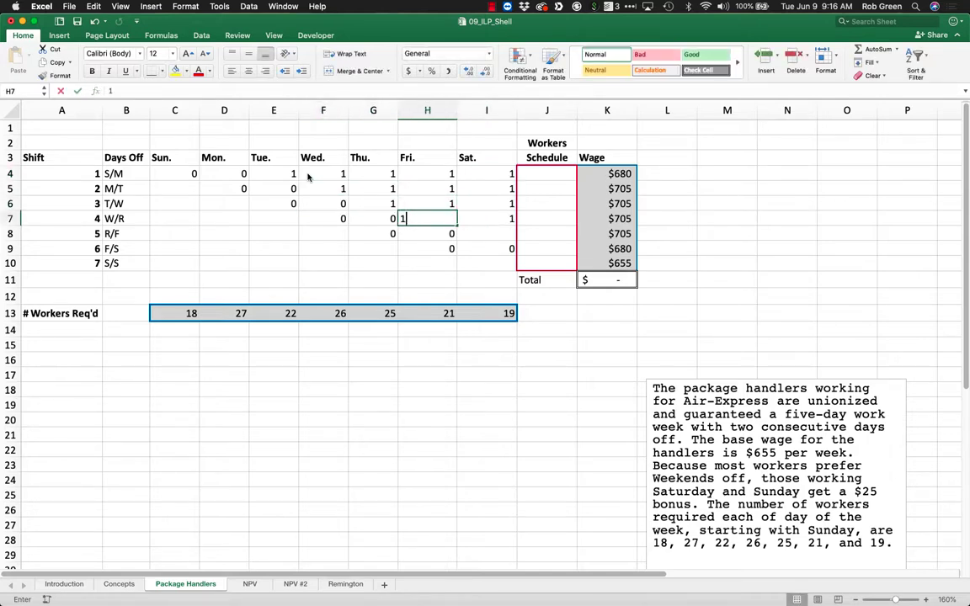
key("Left")
Enter 1 in the Sunday column for shifts 2 through 7, in C5:C10.
key("Left")
key("Left")
key("Left")
key("Left")
key("Left")
key("Left")
key("Up")
key("Right")
key("Right")
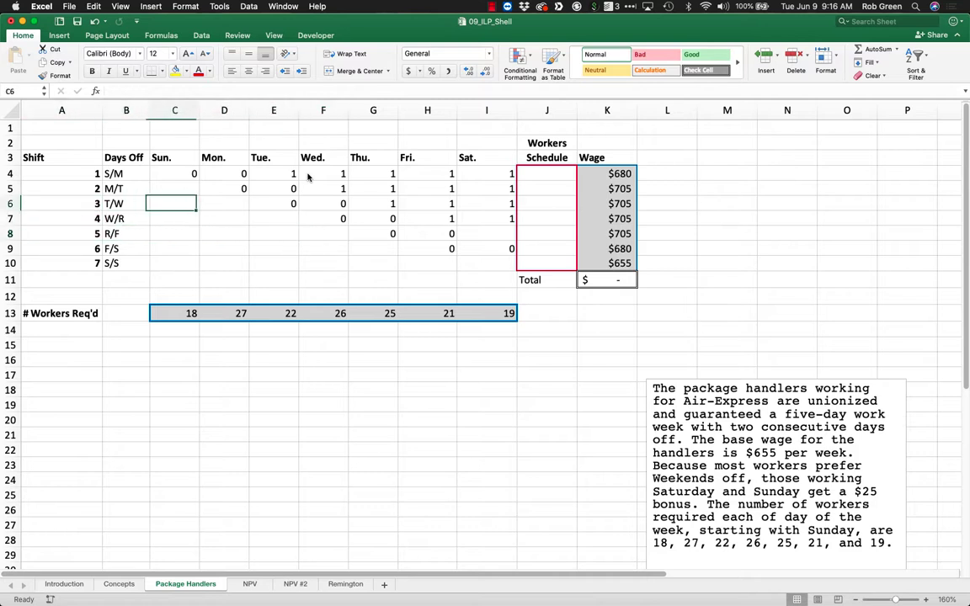
key("Up")
type("1 1 1 1 1 1")
key("Right")
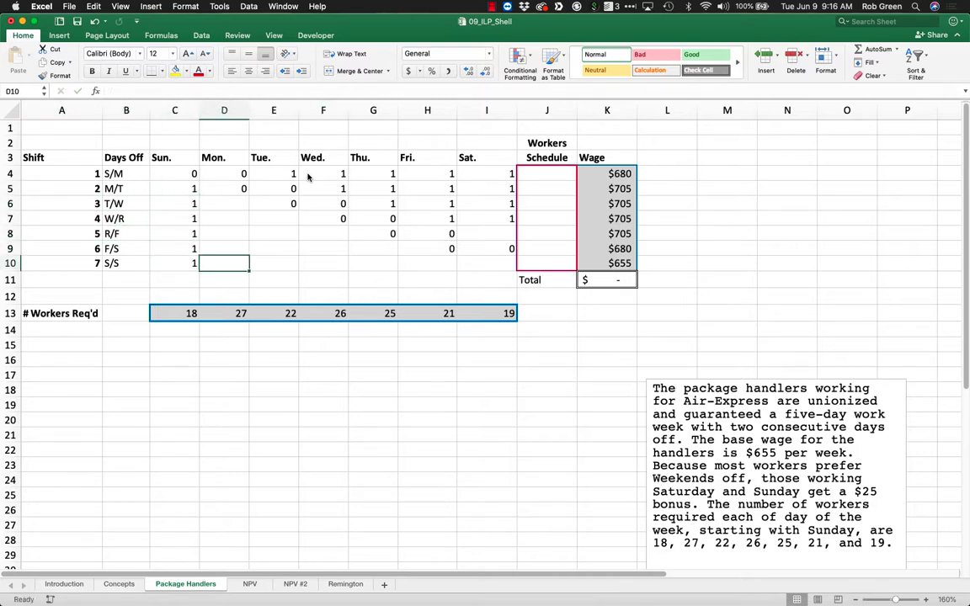
Enter 1 in the Monday column for shifts 3 through 7, in D6:D10.
key("Up")
key("Up")
key("Up")
key("Up")
type("1 1 1 1 1")
key("Right")
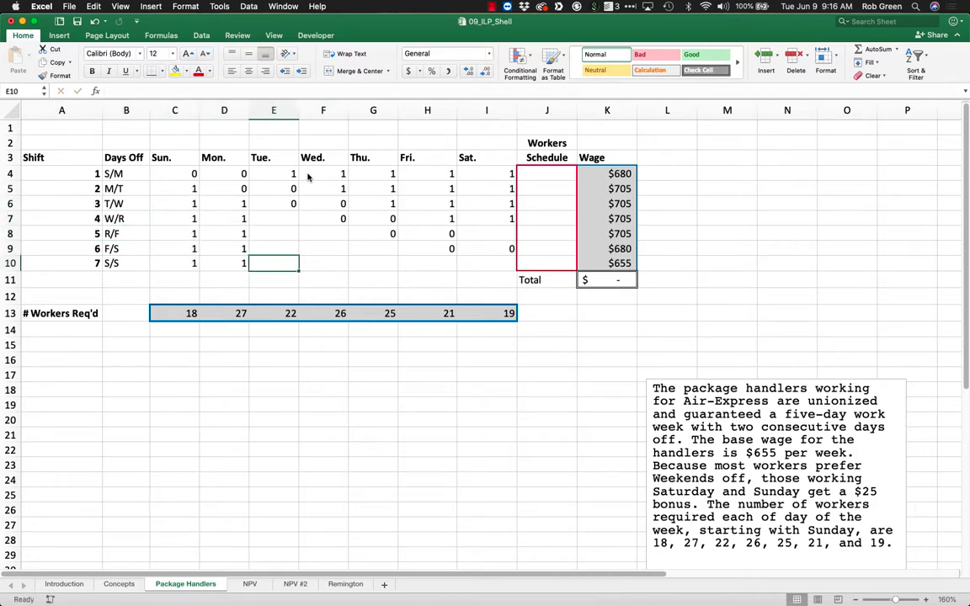
Enter 1 in the Tuesday column for shifts 4 through 7, in E7:E10.
key("Up")
key("Up")
key("Up")
type("1 1 1 1")
key("Up")
key("Right")
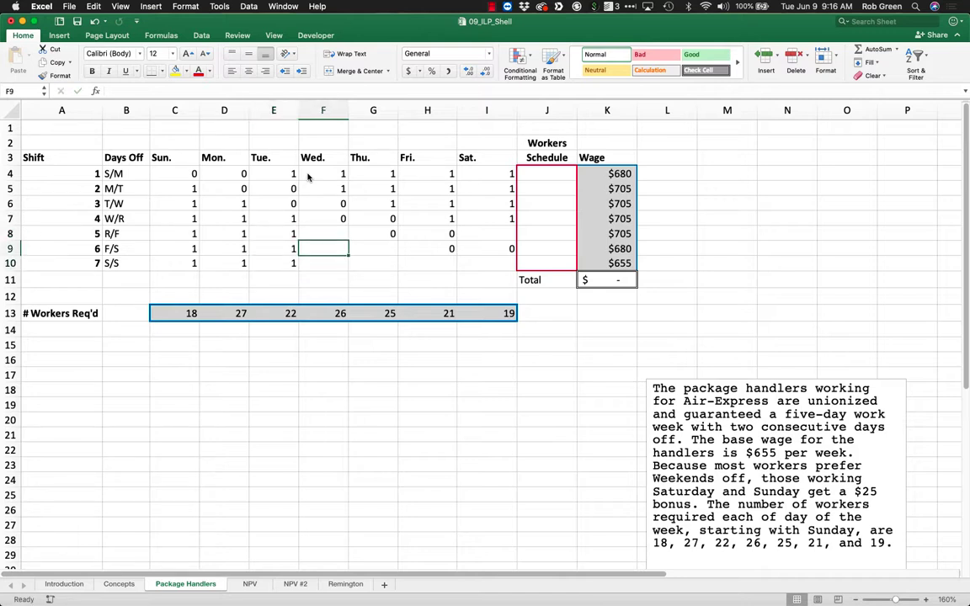
Enter 1 in the Wednesday cells F8:F10 and the Thursday cells G9:G10.
key("Up")
type("1 1 1")
key("Right")
type("1")
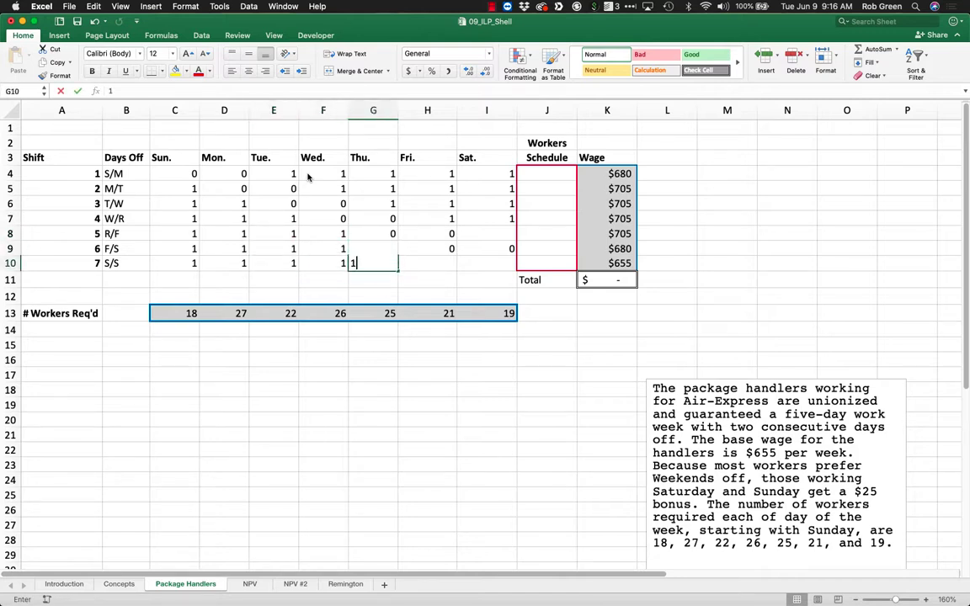
key("Up")
type("1")
key("Right")
Enter 1 in H10 and I10 for shift 7 and in I8 for shift 5's Saturday.
type("1")
key("Right")
type("1")
key("Up")
key("Up")
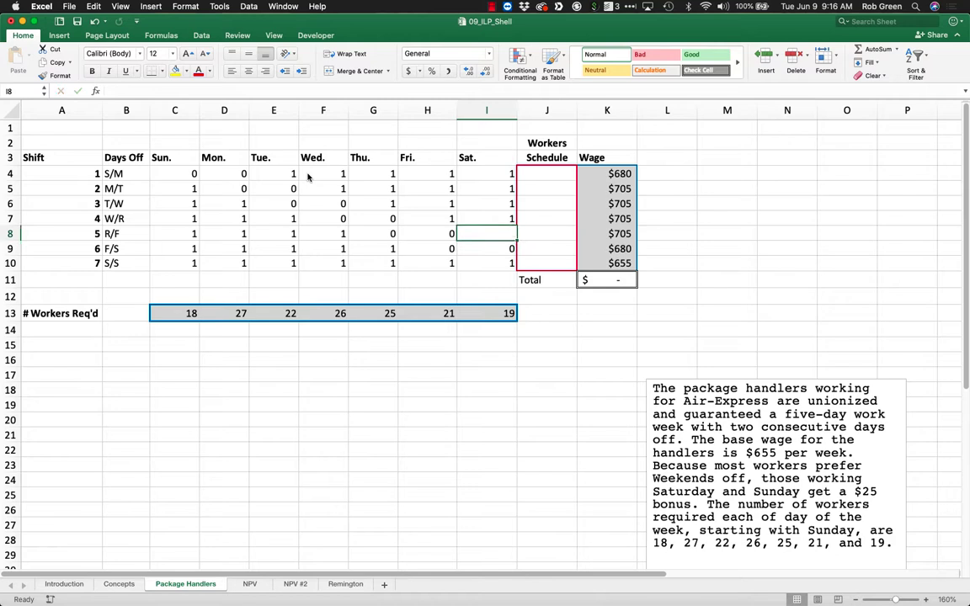
type("1")
key("Return")
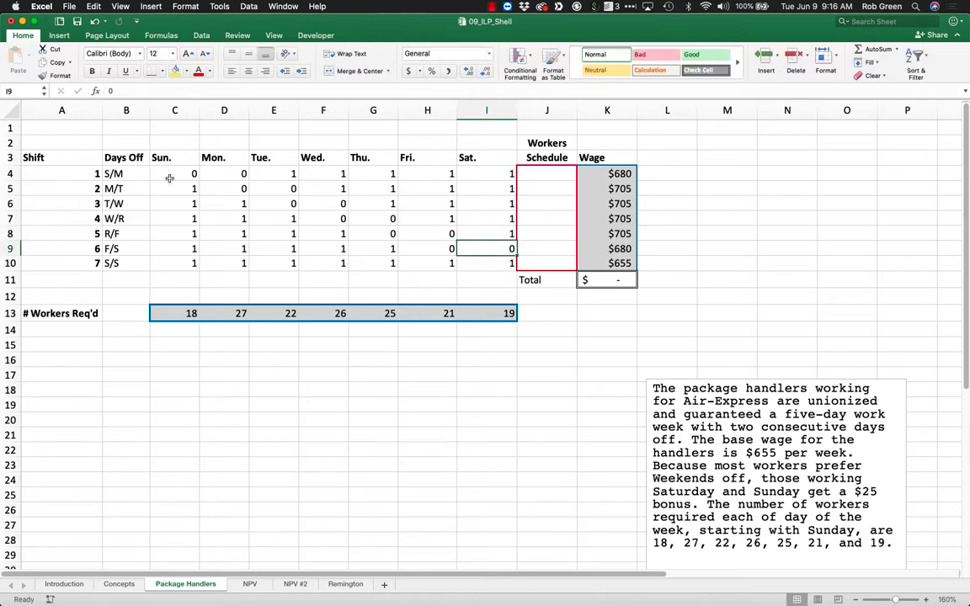
Outline the 0/1 shift matrix C4:I10 with a blue border.
left_click_drag(169, 179, 481, 256)
right_click(482, 260)
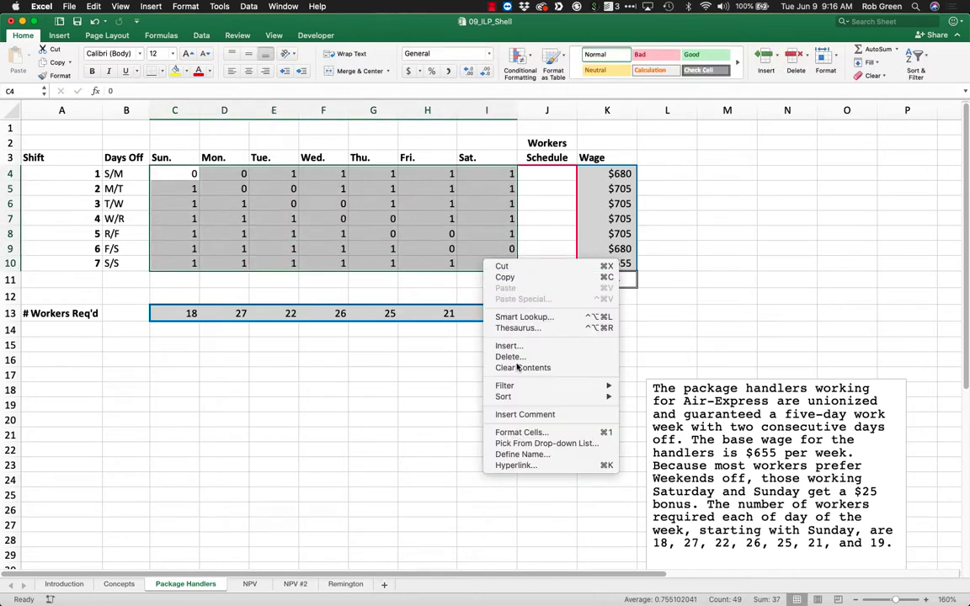
left_click(526, 432)
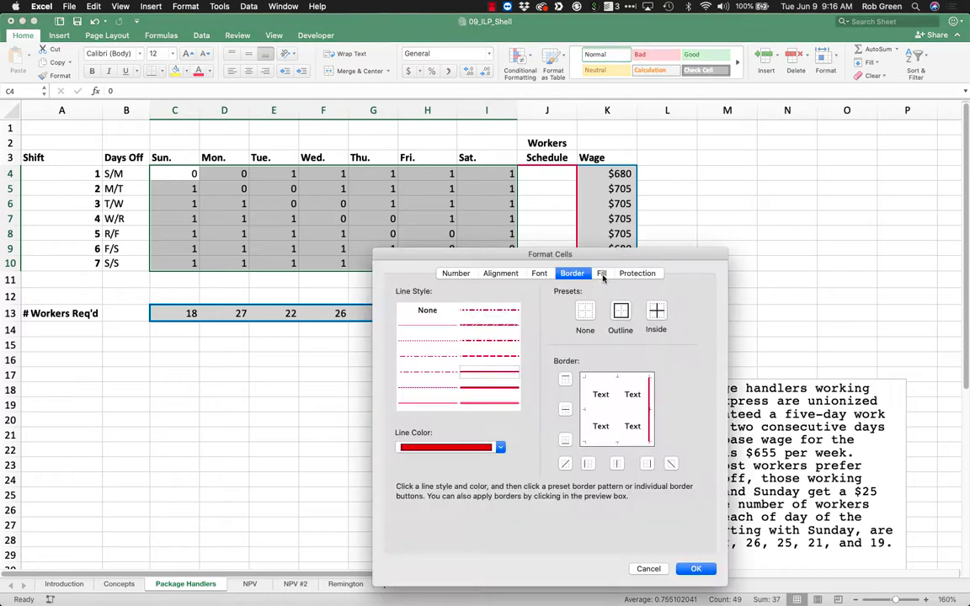
left_click(499, 448)
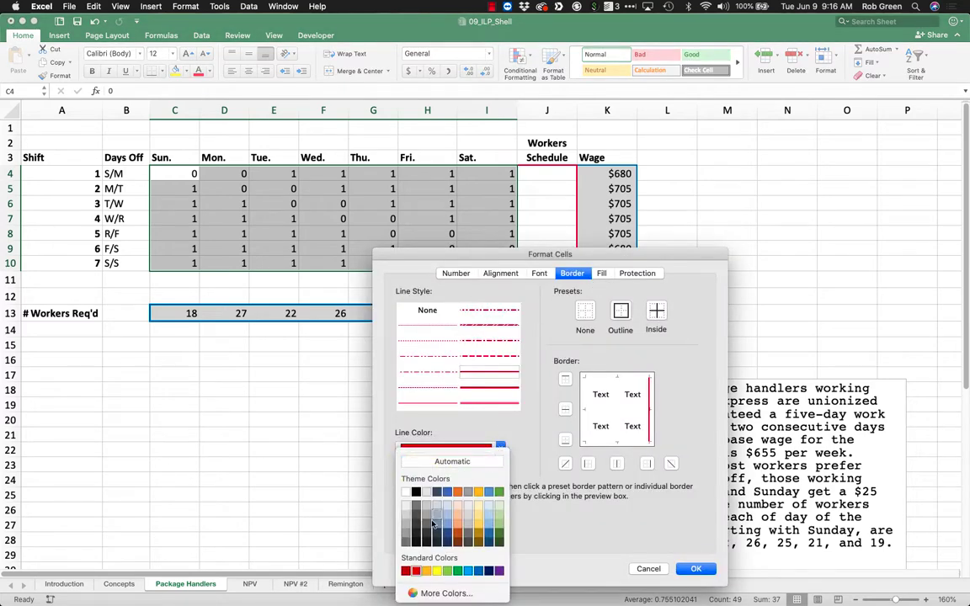
left_click(449, 494)
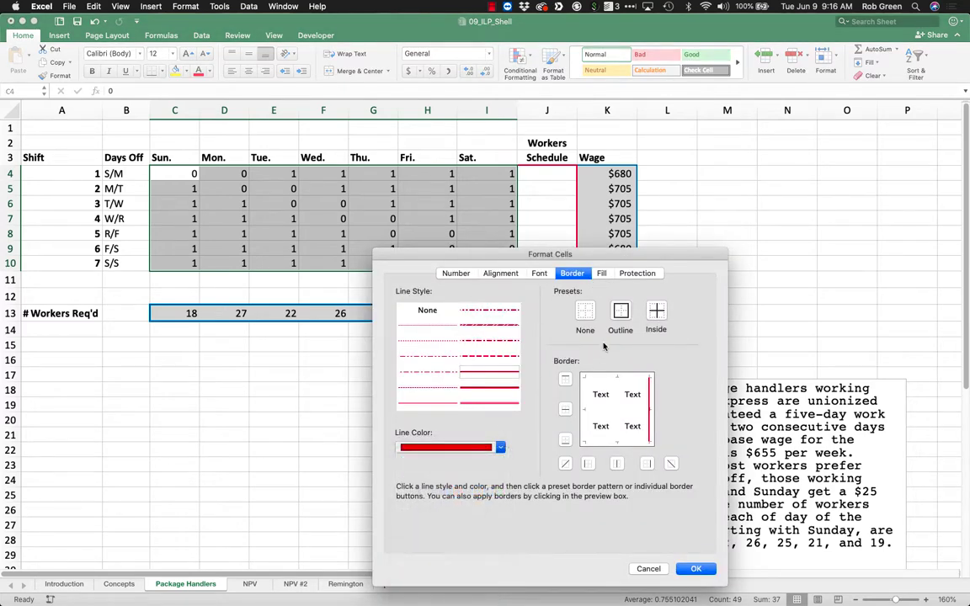
left_click(620, 311)
left_click(692, 570)
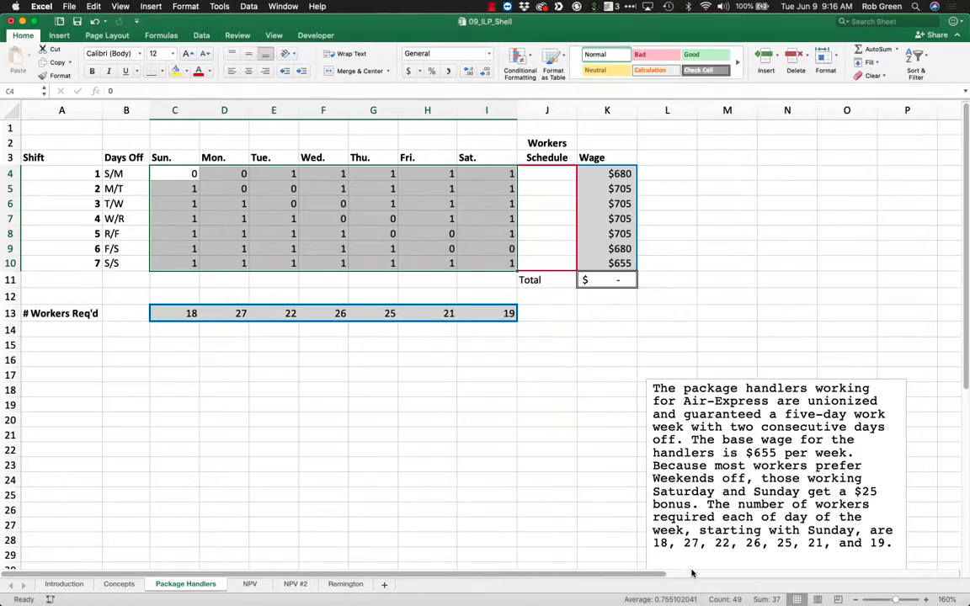
Fill the shift matrix C4:I10 with a light gray background.
right_click(449, 225)
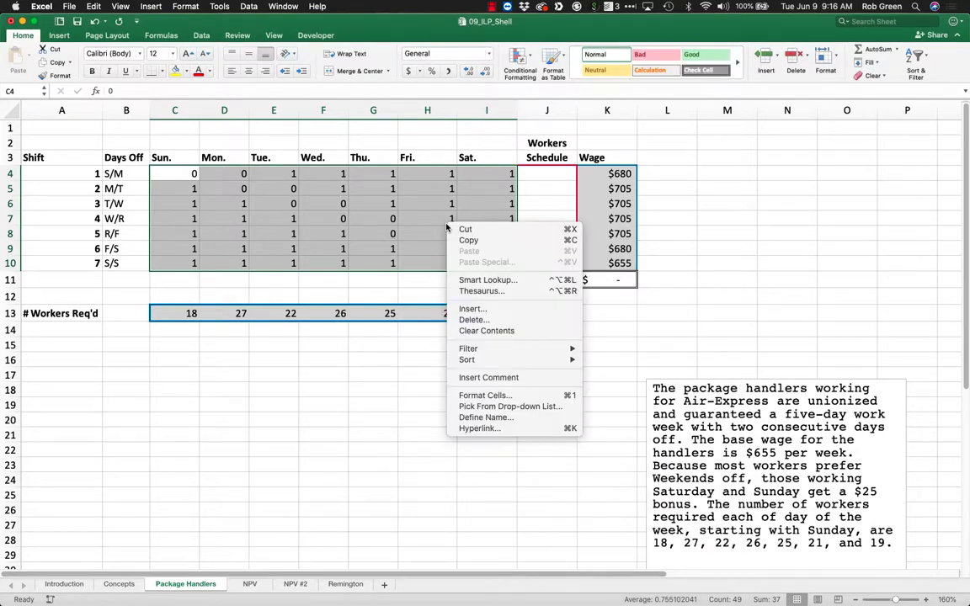
left_click(497, 395)
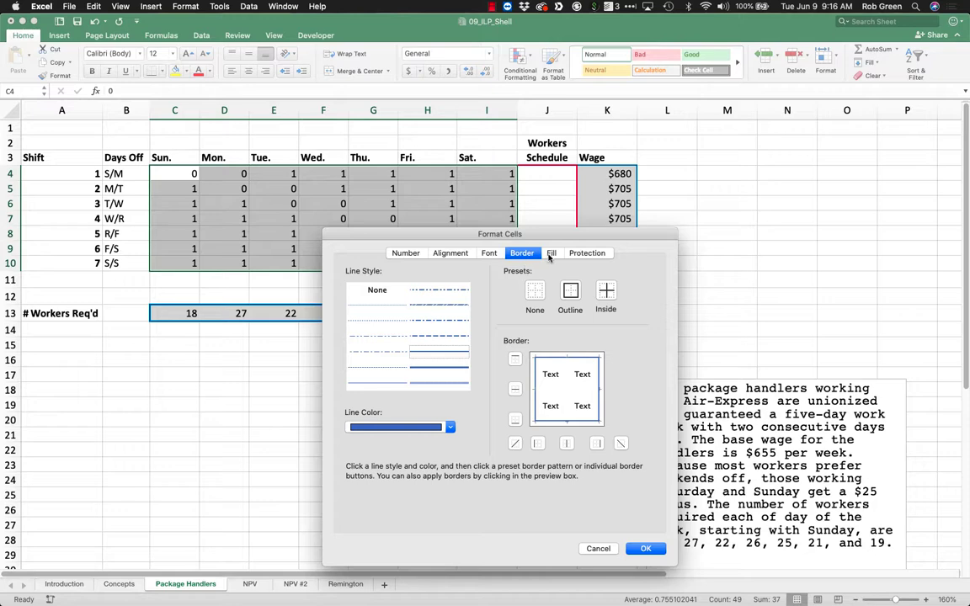
left_click(550, 254)
left_click(375, 297)
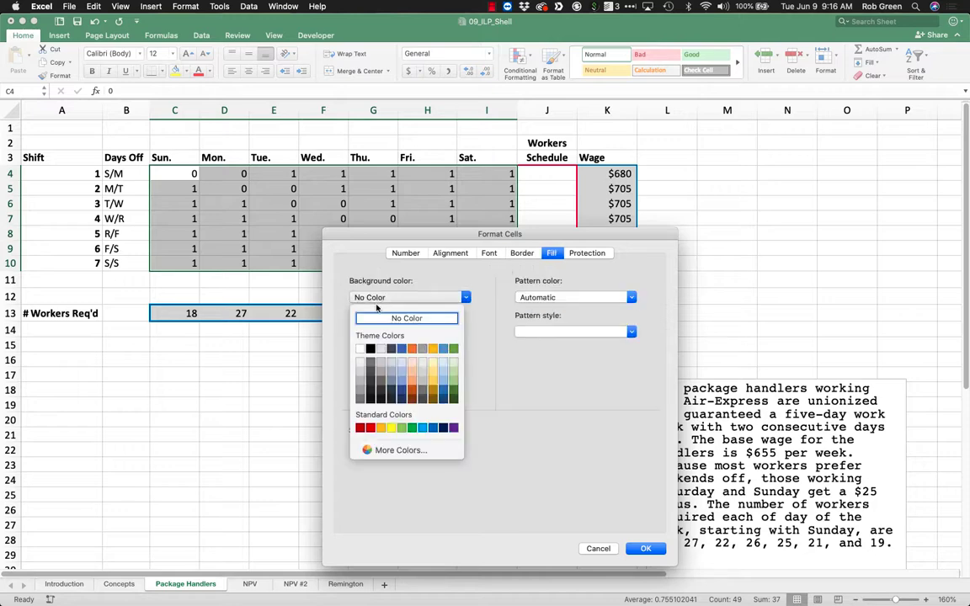
left_click(359, 376)
left_click(645, 548)
left_click(383, 450)
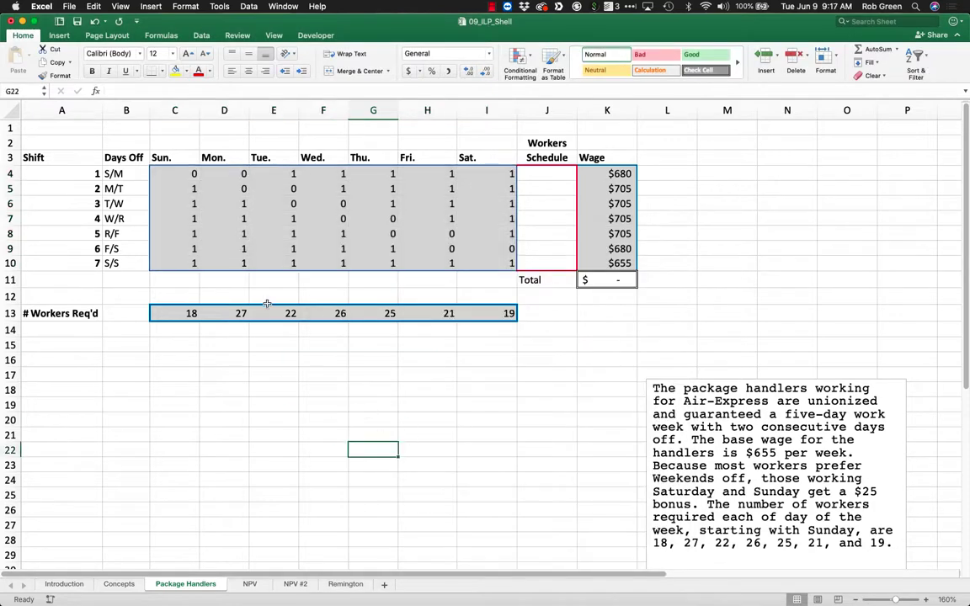
Enter ">=" in C12, copy it across to I12, and center the symbols above the required worker numbers.
left_click_drag(177, 308, 496, 313)
left_click(192, 299)
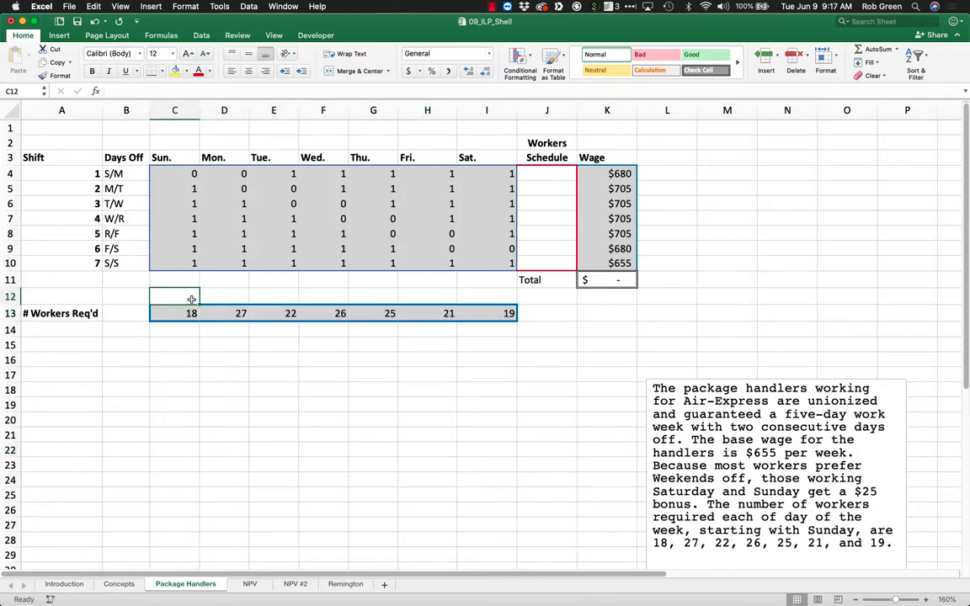
type(">=")
left_click_drag(197, 303, 494, 297)
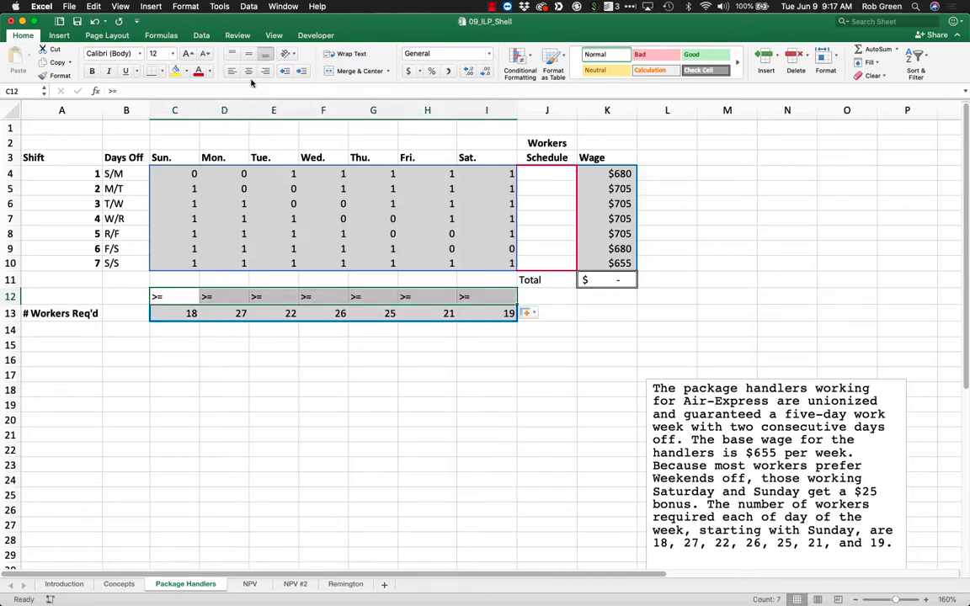
left_click(221, 388)
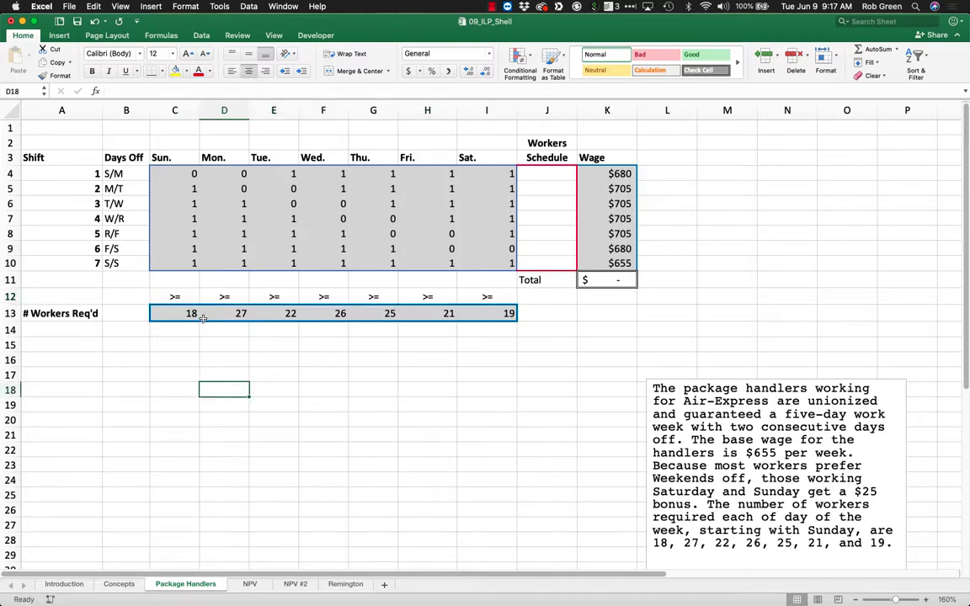
Enter =SUMPRODUCT(C4:C10,$J$4:$J$10) in C11 to total Sunday's scheduled workers.
left_click(180, 281)
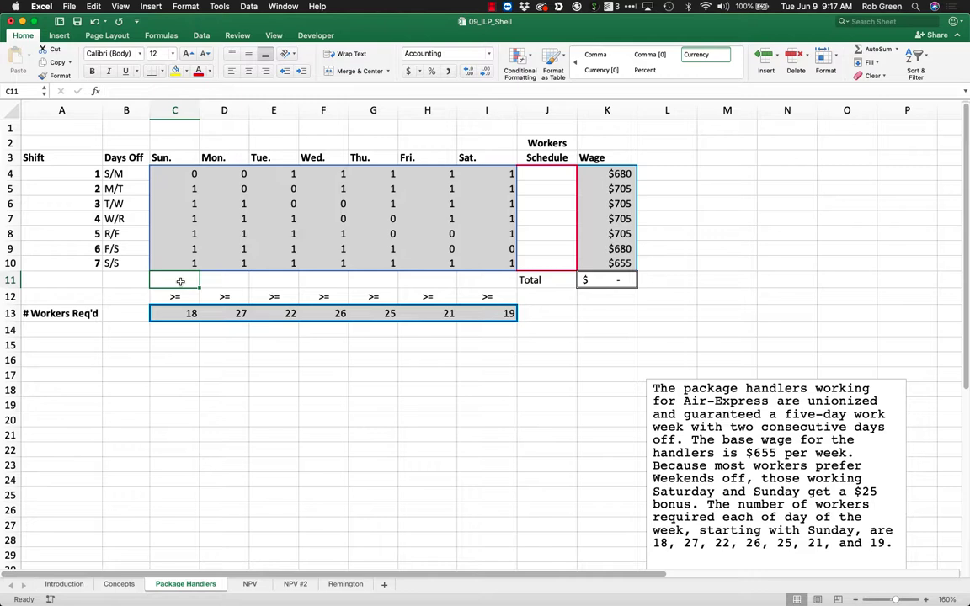
type("=sumproduct(")
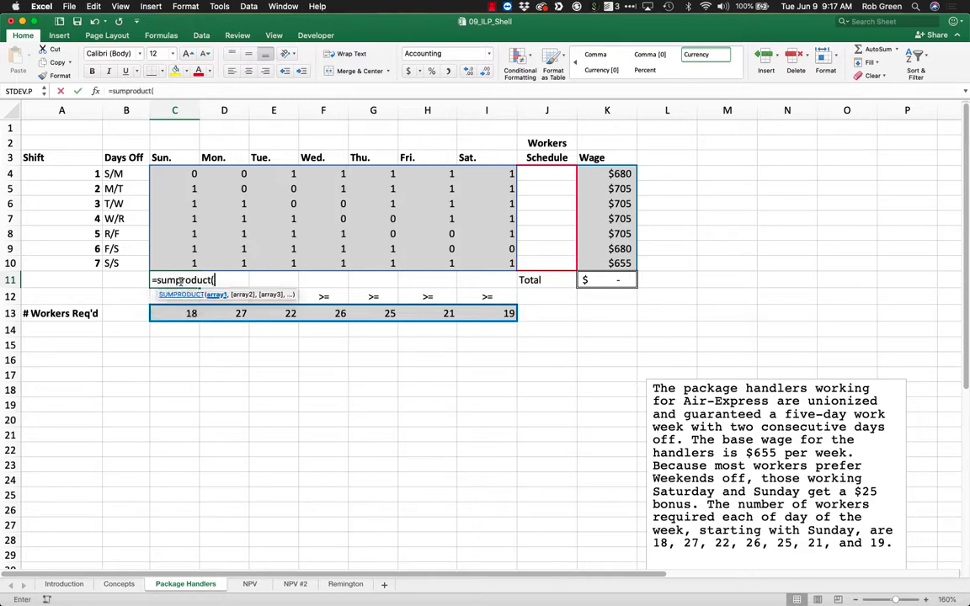
left_click_drag(174, 170, 188, 269)
type(",")
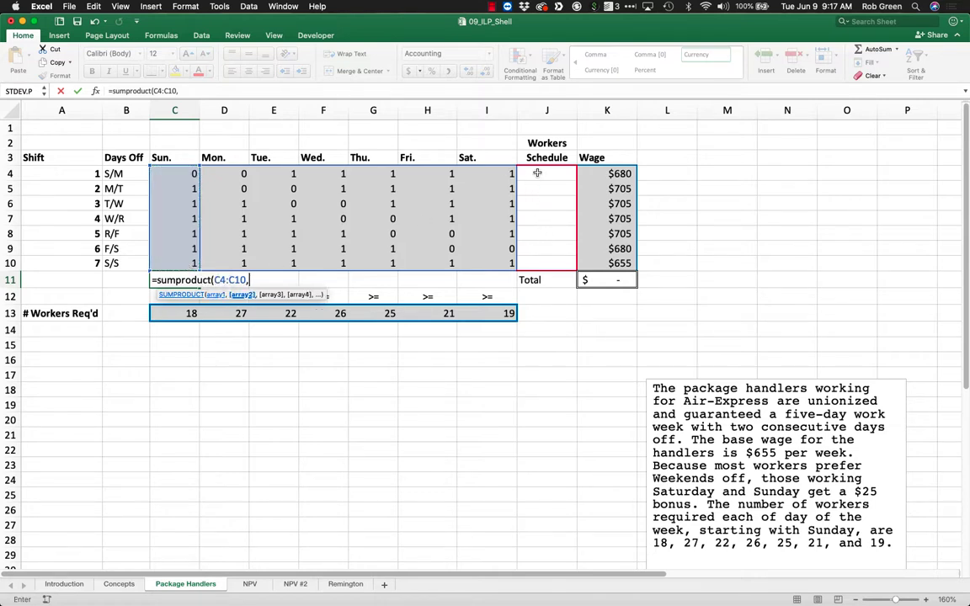
left_click_drag(537, 173, 537, 265)
key("F4")
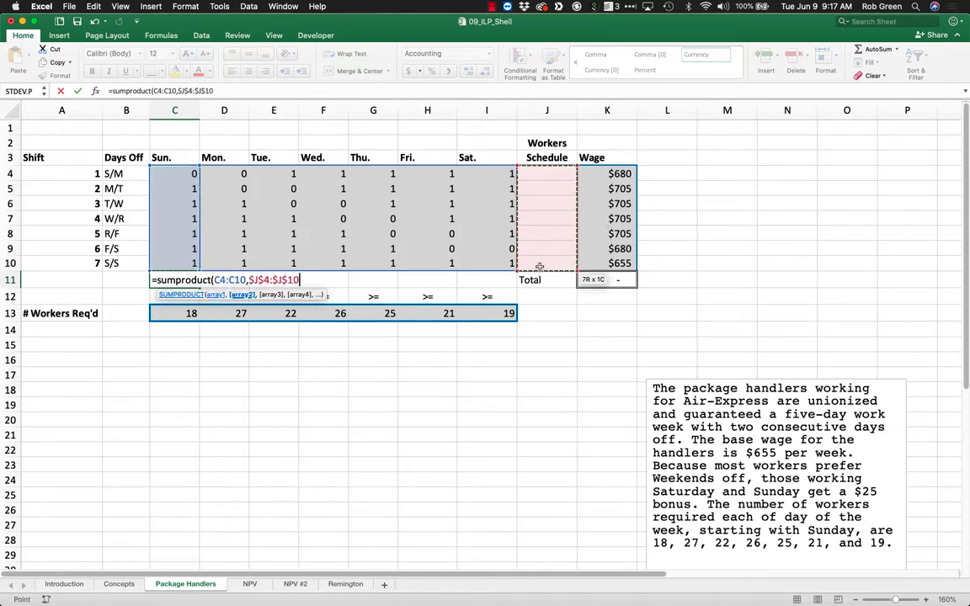
key("Return")
Copy the C11 formula across to I11 and apply the comma number format to the row.
left_click(192, 279)
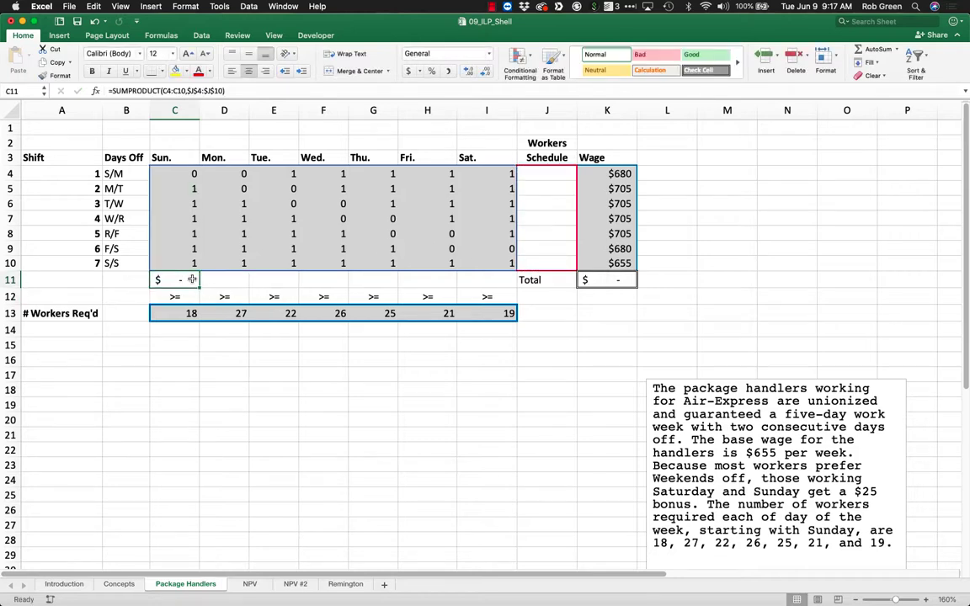
left_click_drag(198, 286, 504, 284)
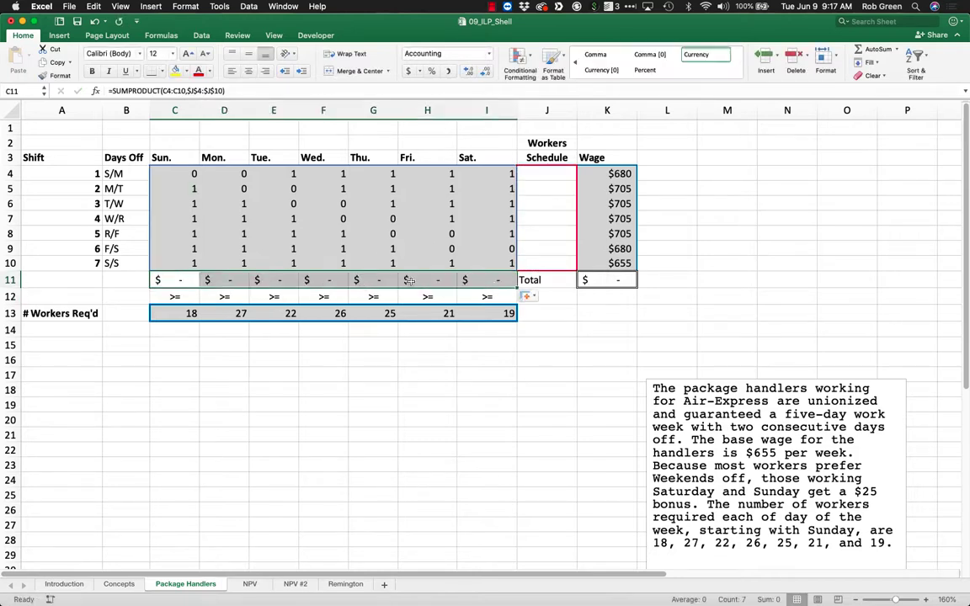
left_click(448, 71)
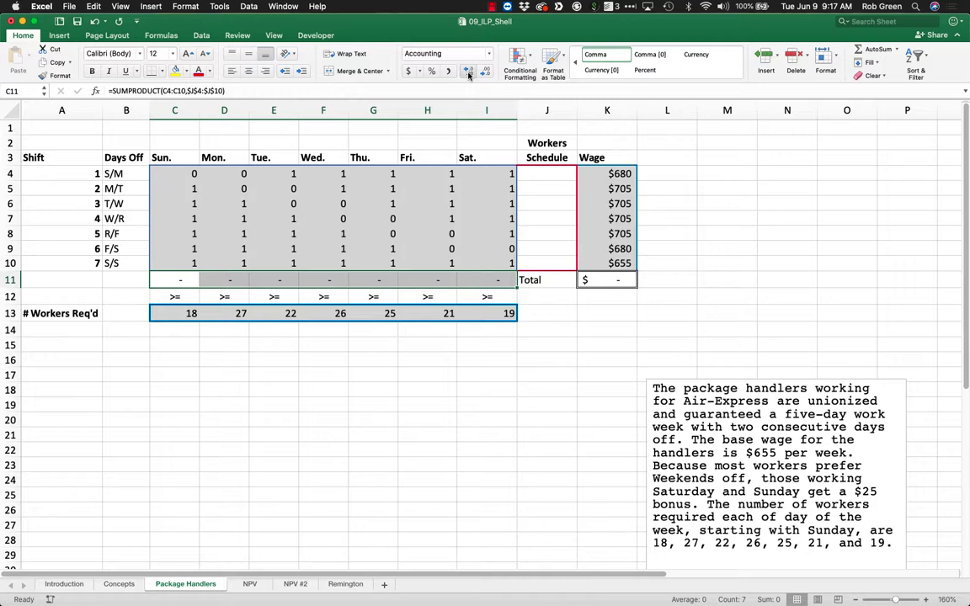
Enter a test value of 1 for shift 1 in J4 and check the Sunday and Monday totals.
left_click(546, 172)
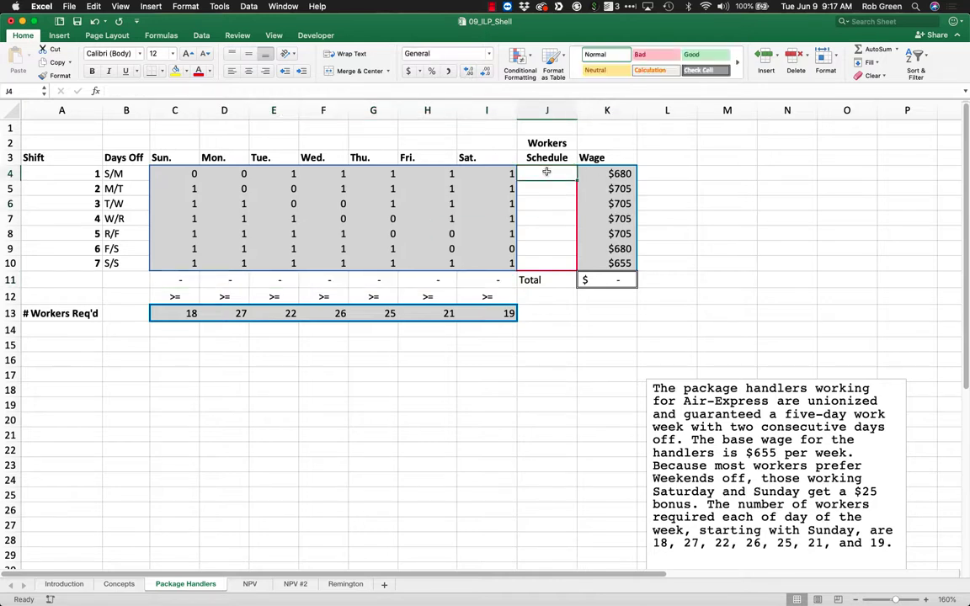
type("1")
key("Return")
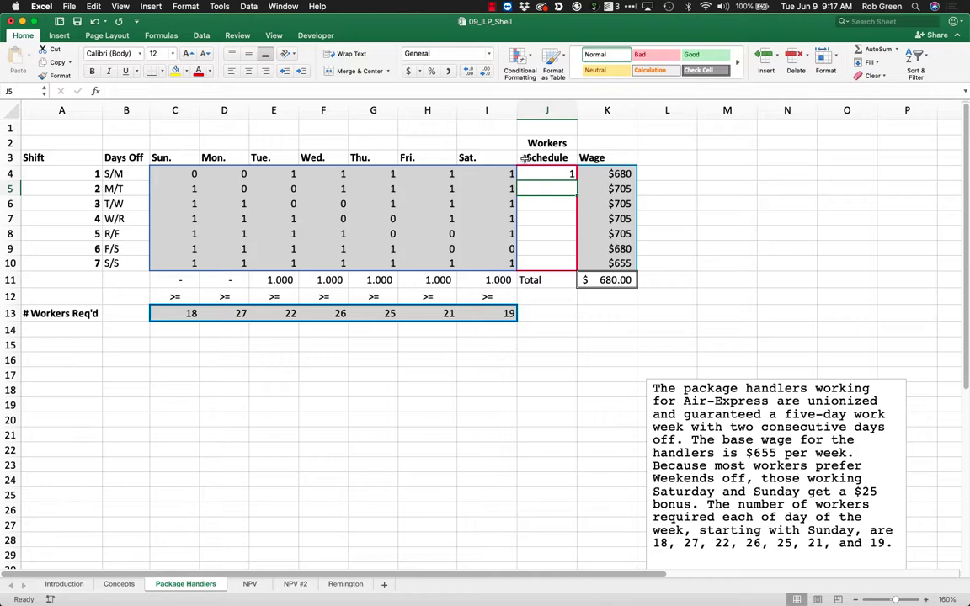
left_click(535, 172)
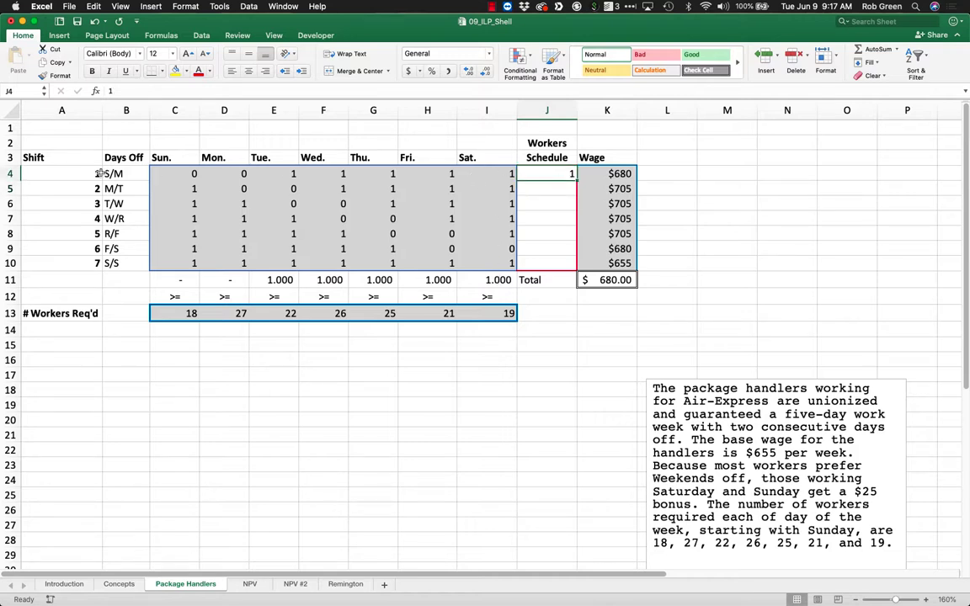
left_click_drag(175, 279, 225, 278)
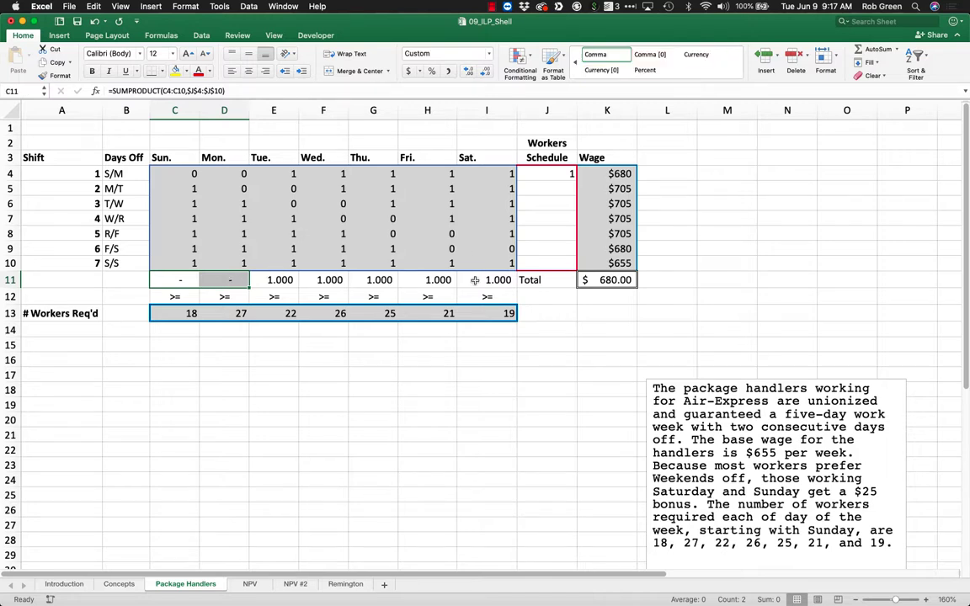
Format the daily totals C11:I11 with the General number format and center them.
left_click_drag(474, 280, 185, 281)
right_click(186, 288)
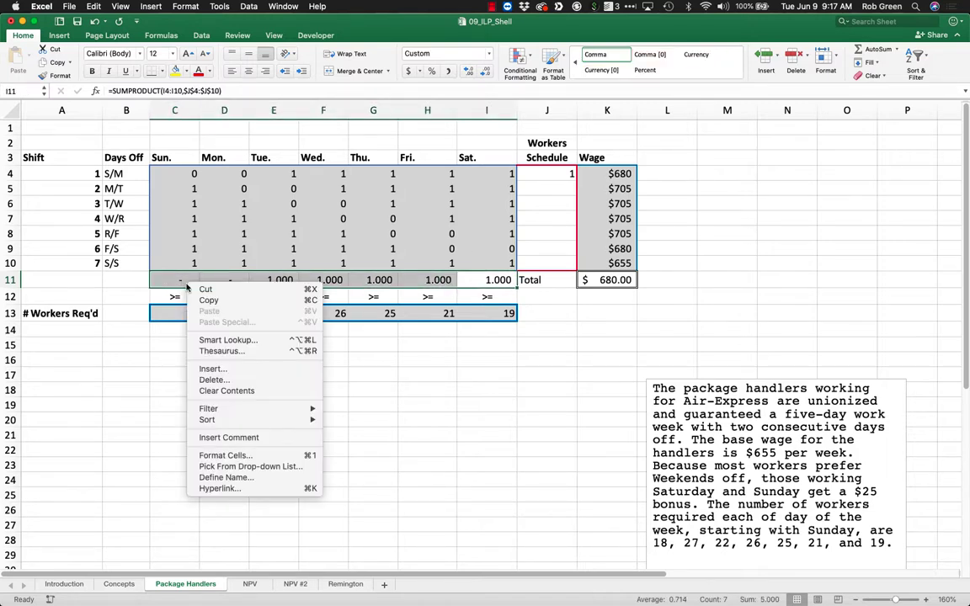
left_click(256, 457)
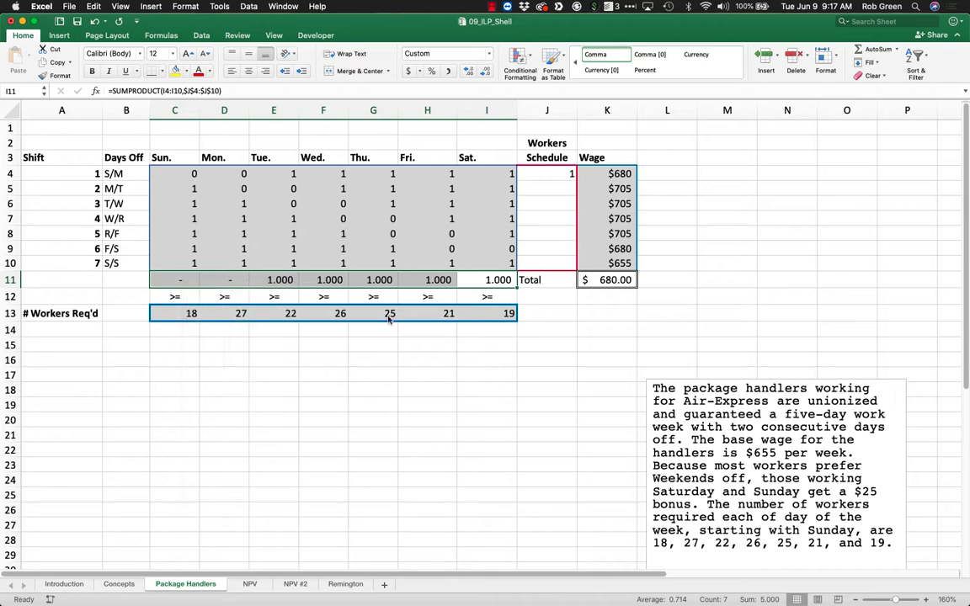
left_click(248, 229)
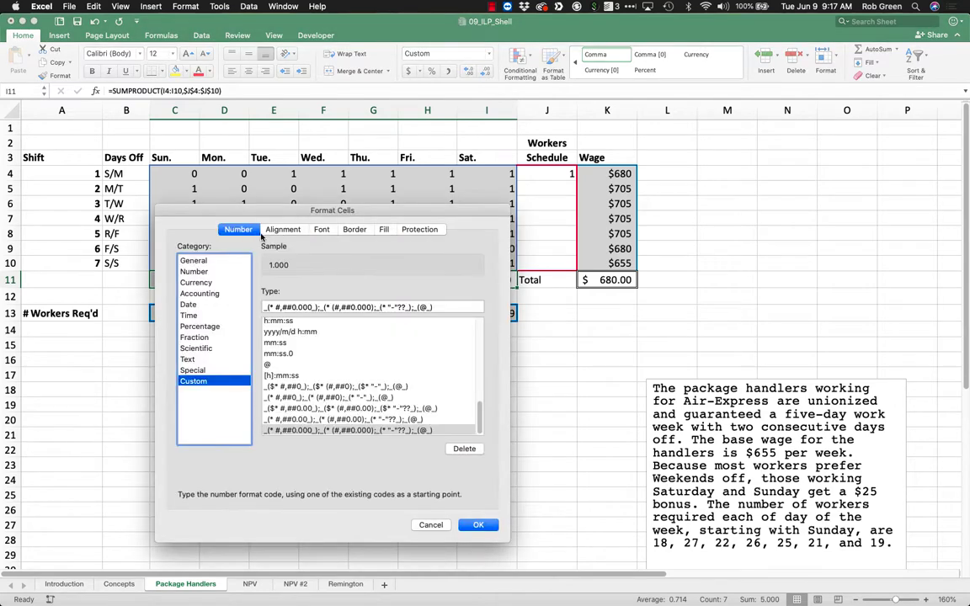
left_click(199, 261)
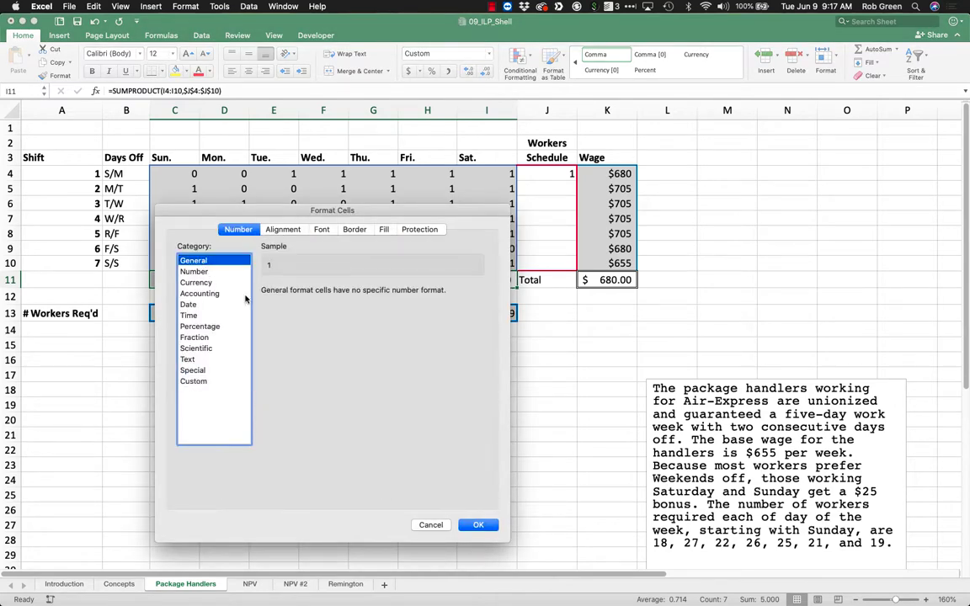
left_click(478, 525)
left_click_drag(497, 279, 175, 279)
left_click(248, 71)
left_click(224, 233)
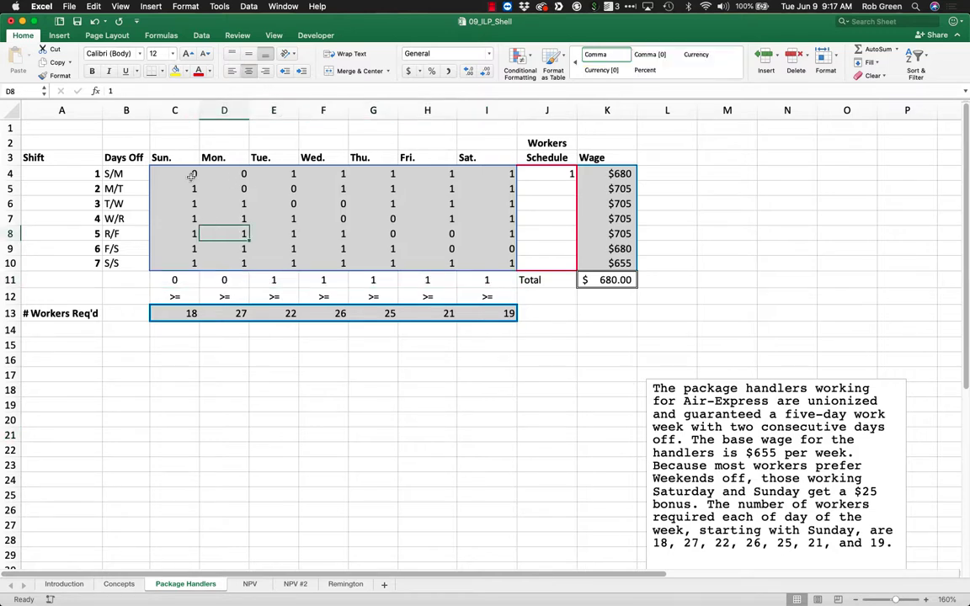
Review the daily total formulas in row 11 and enter a test value of 1 for shift 7 in J10.
left_click_drag(192, 174, 188, 280)
left_click(190, 279)
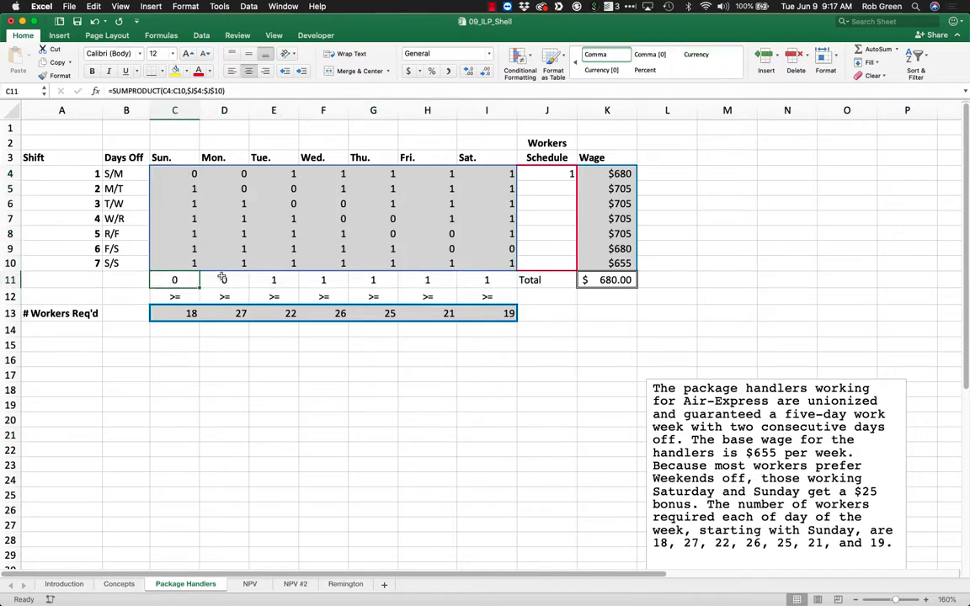
left_click(222, 278)
left_click_drag(284, 282, 489, 279)
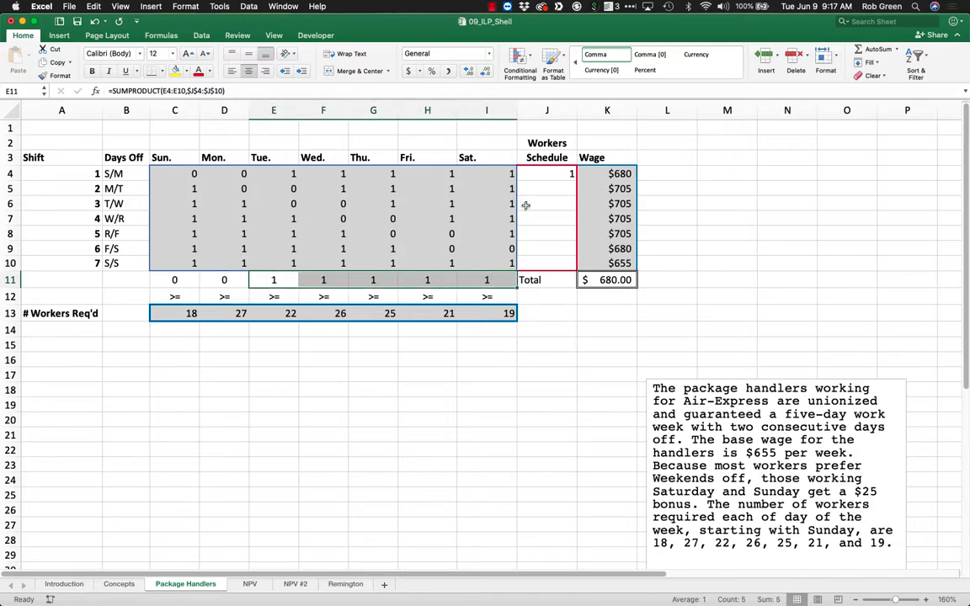
left_click(535, 265)
type("1")
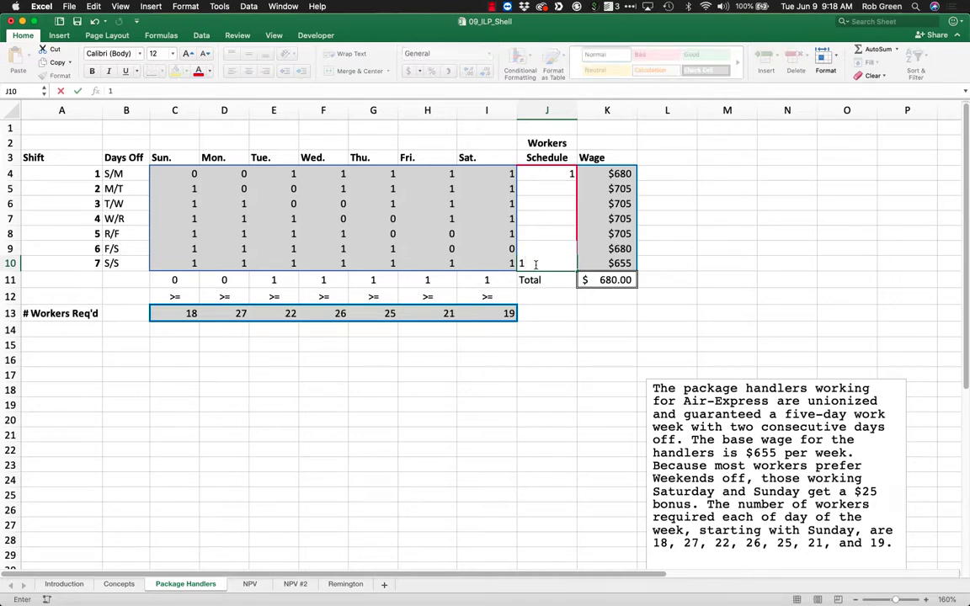
key("Return")
Correct shift 7's days off by setting Saturday (I10) and Sunday (C10) to 0.
left_click(509, 263)
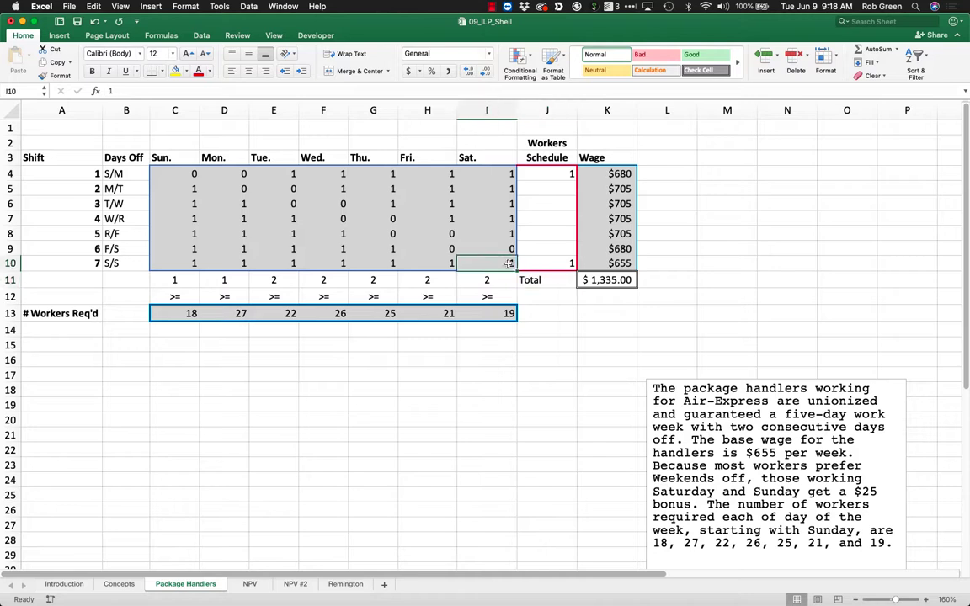
type("0")
key("Left")
key("Left")
key("Left")
key("Left")
key("Left")
key("Left")
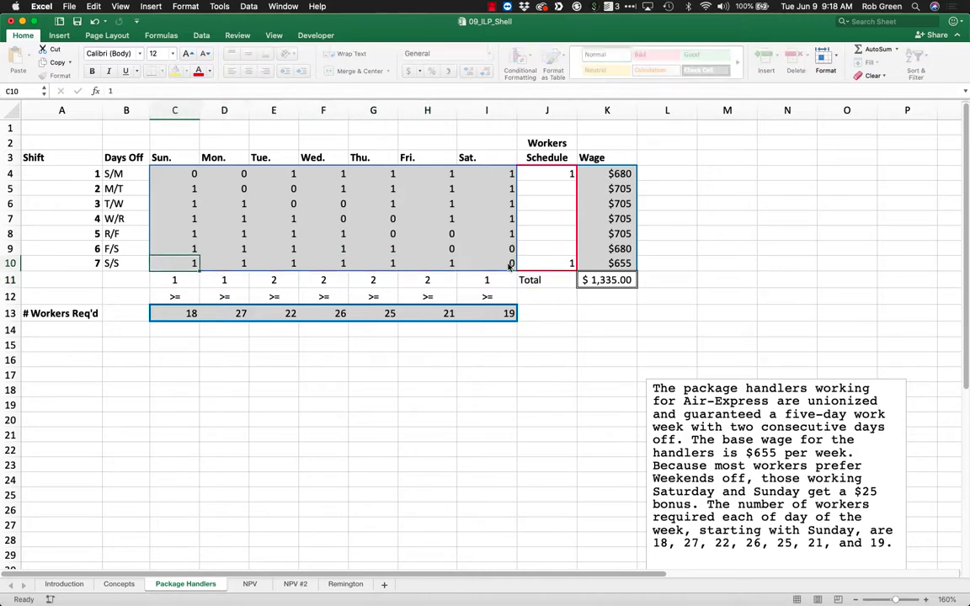
type("0")
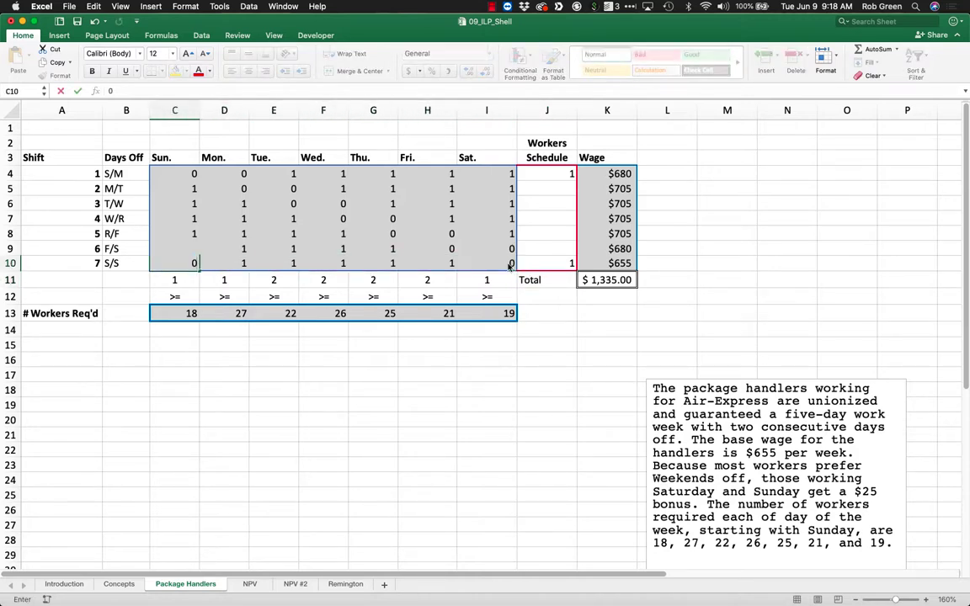
key("Return")
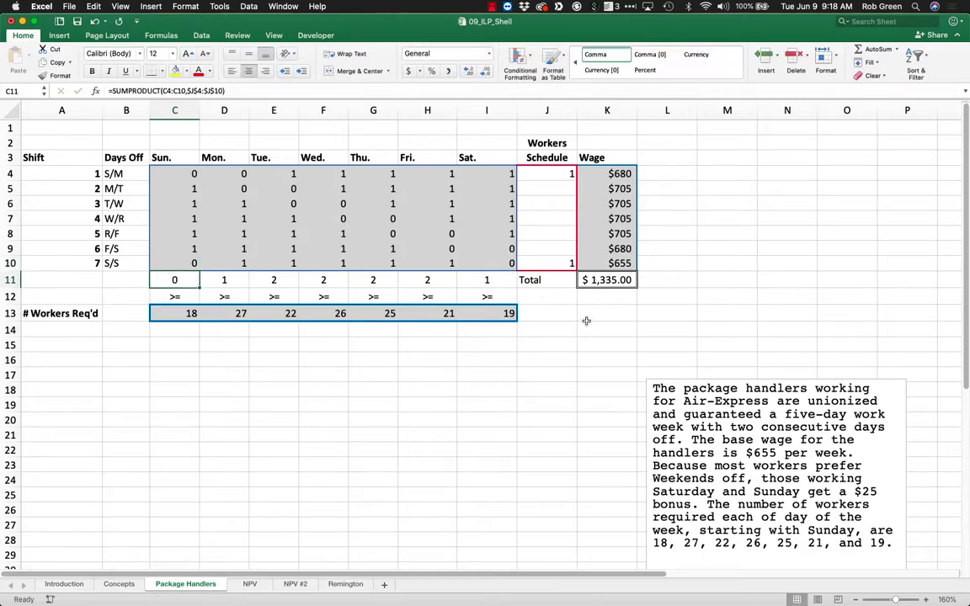
Check the daily totals in row 11, including the Monday formula in D11, against the two test shifts.
left_click(584, 319)
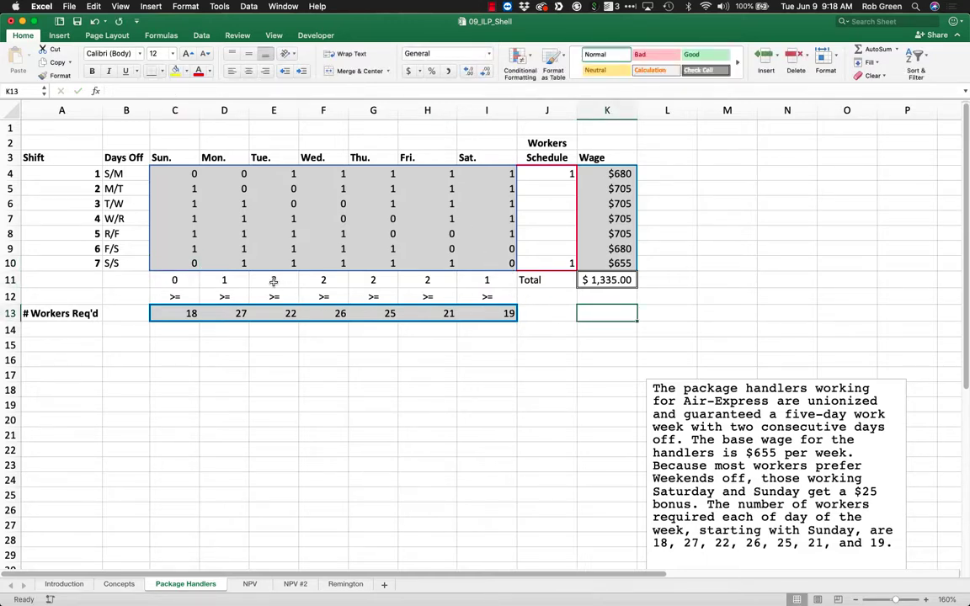
left_click_drag(273, 280, 486, 279)
left_click(535, 271)
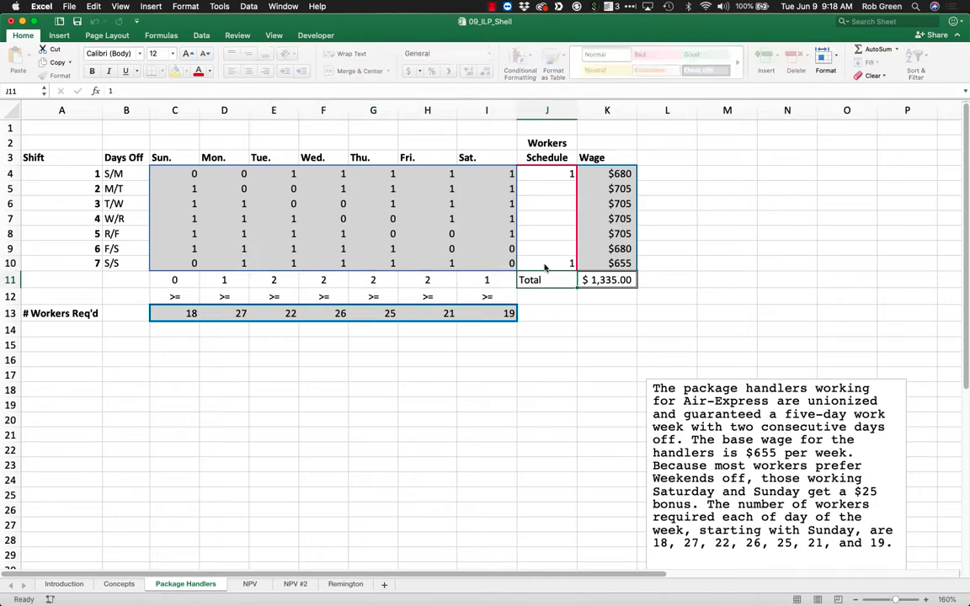
double_click(224, 279)
key("Return")
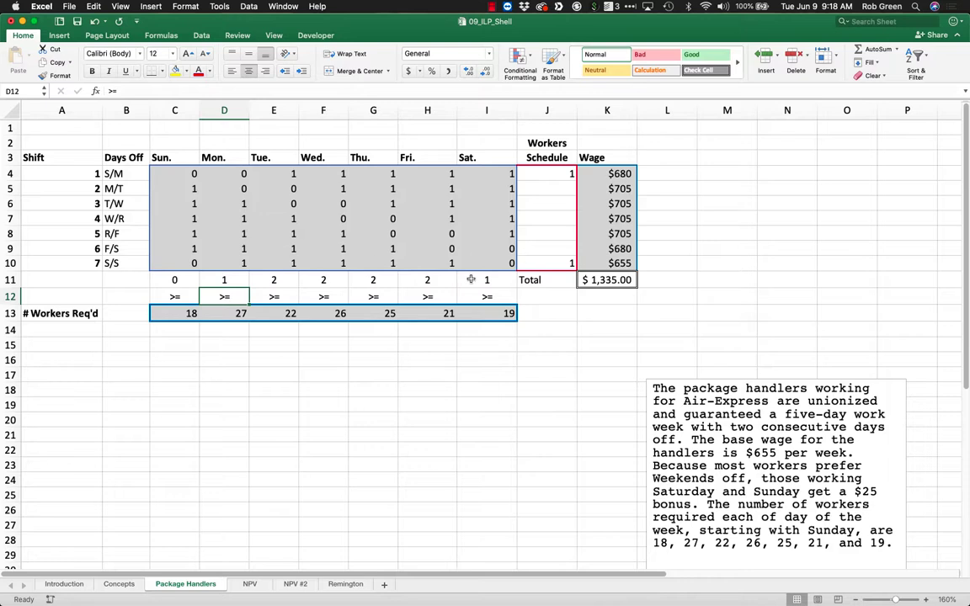
left_click_drag(470, 279, 273, 280)
Clear the test values from J10 and J4 and inspect the total wage formula in K11.
left_click(568, 266)
key("Delete")
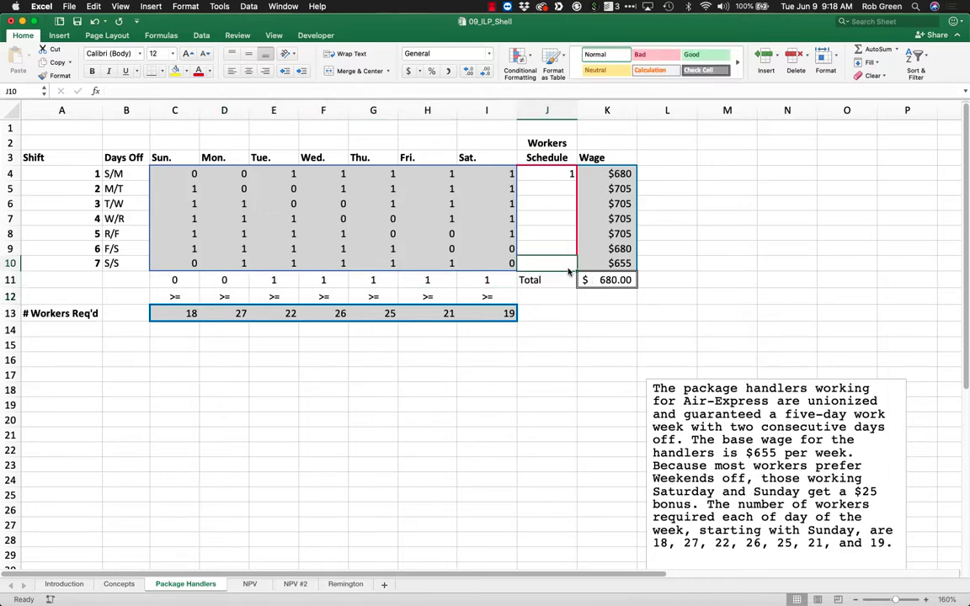
key("Return")
left_click(626, 280)
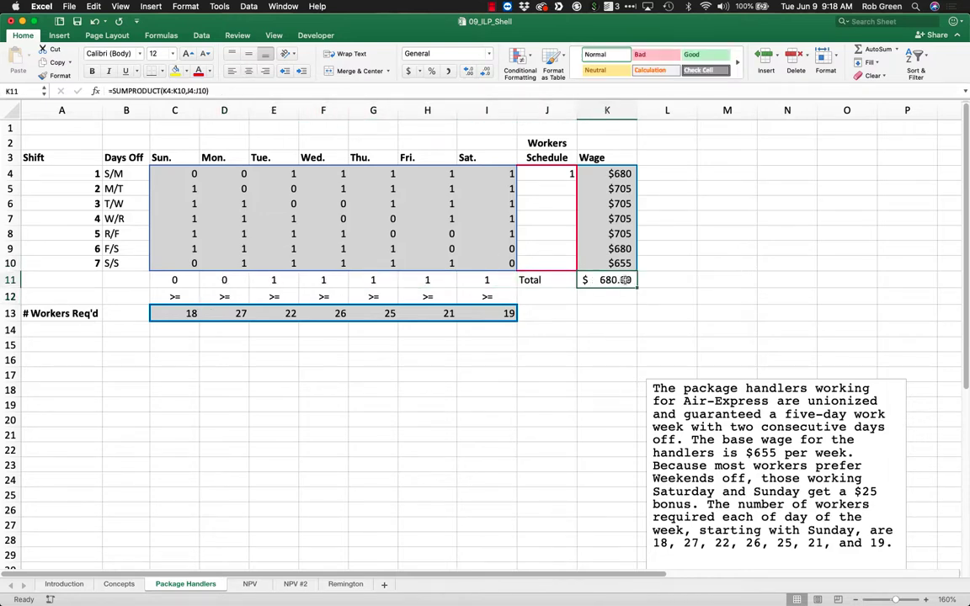
left_click(571, 346)
left_click(560, 180)
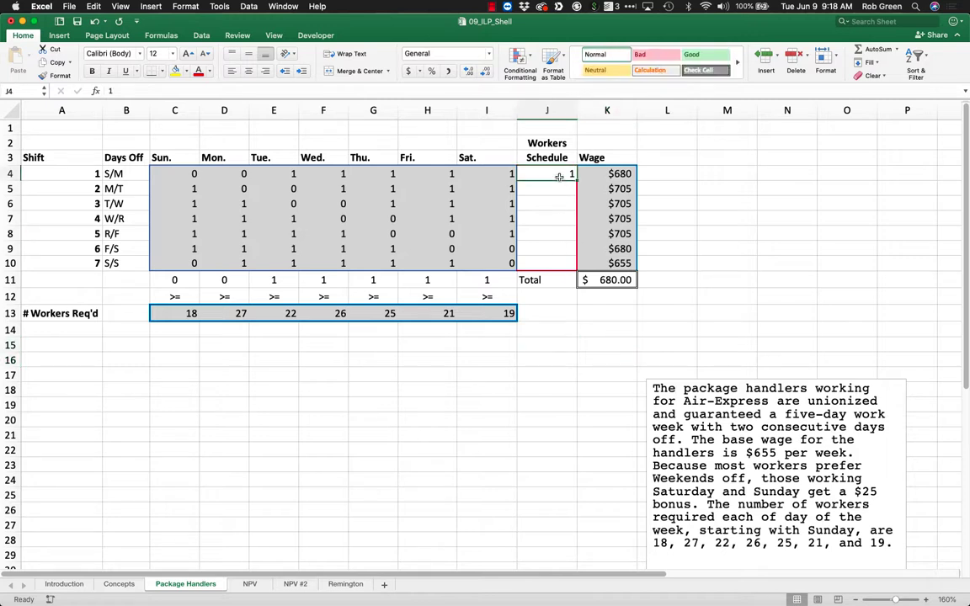
key("Delete")
Reset all Solver parameters and set the objective to minimize the total wage in K11.
left_click(598, 283)
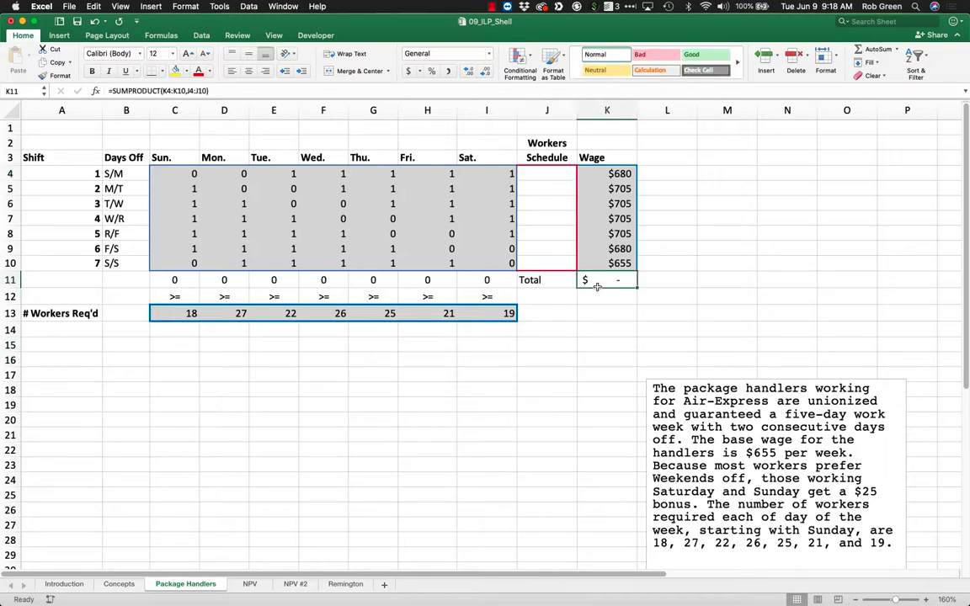
left_click(207, 36)
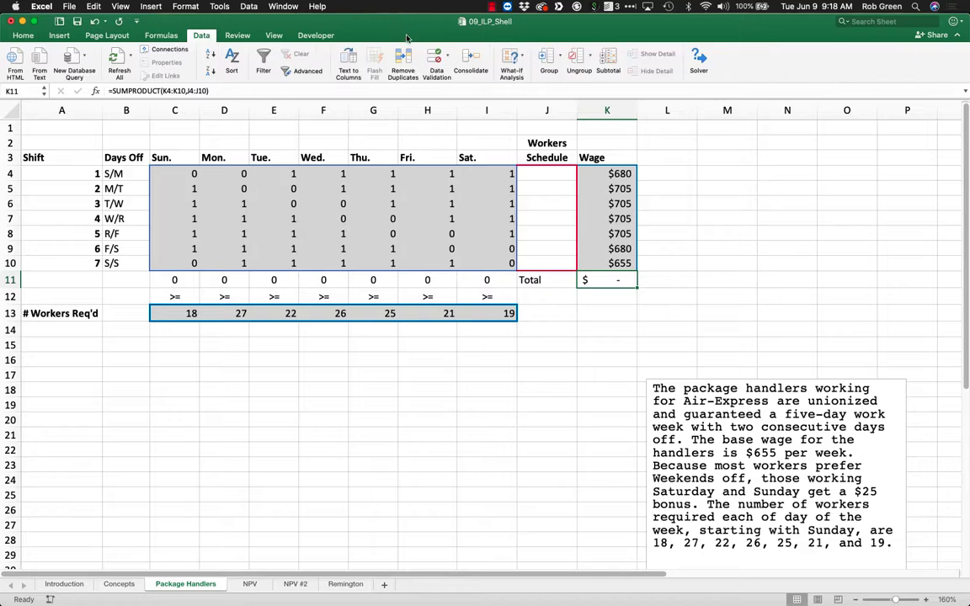
left_click(698, 59)
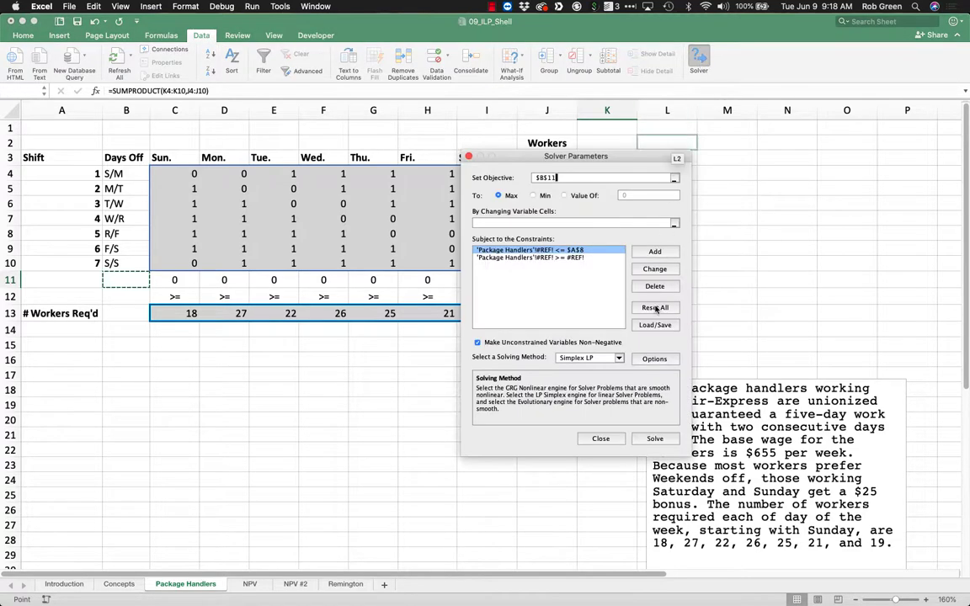
left_click(699, 255)
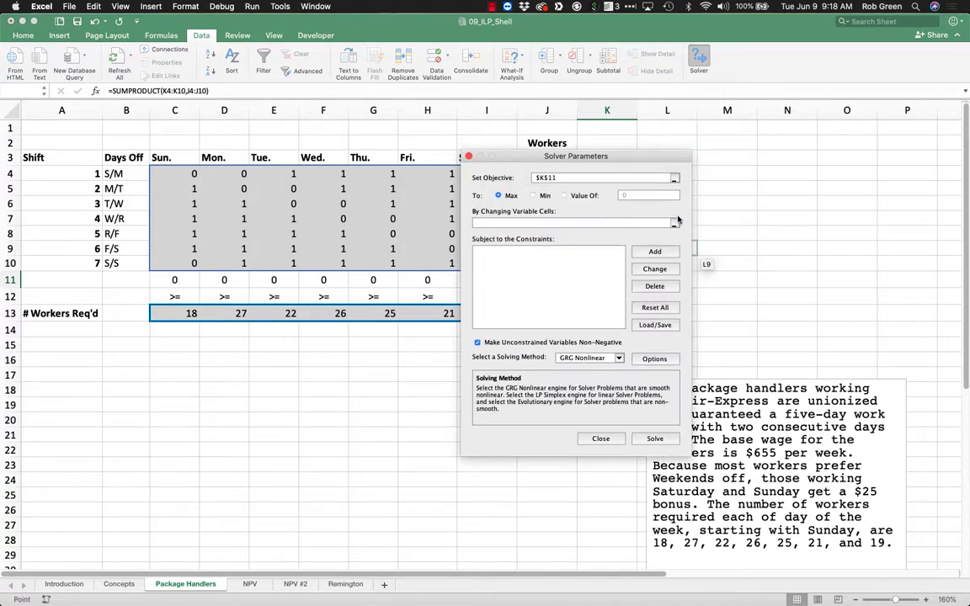
left_click_drag(607, 160, 284, 165)
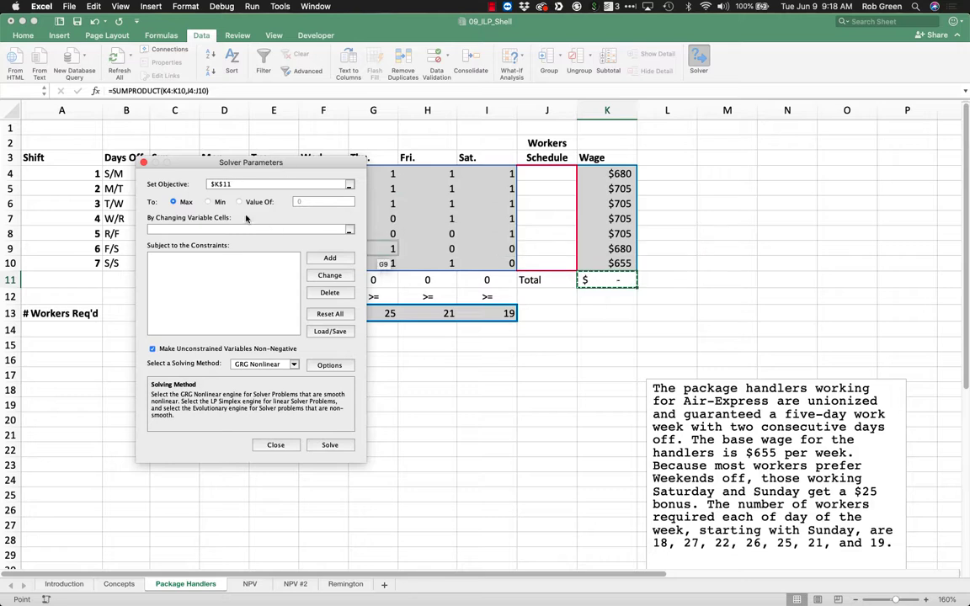
left_click(210, 202)
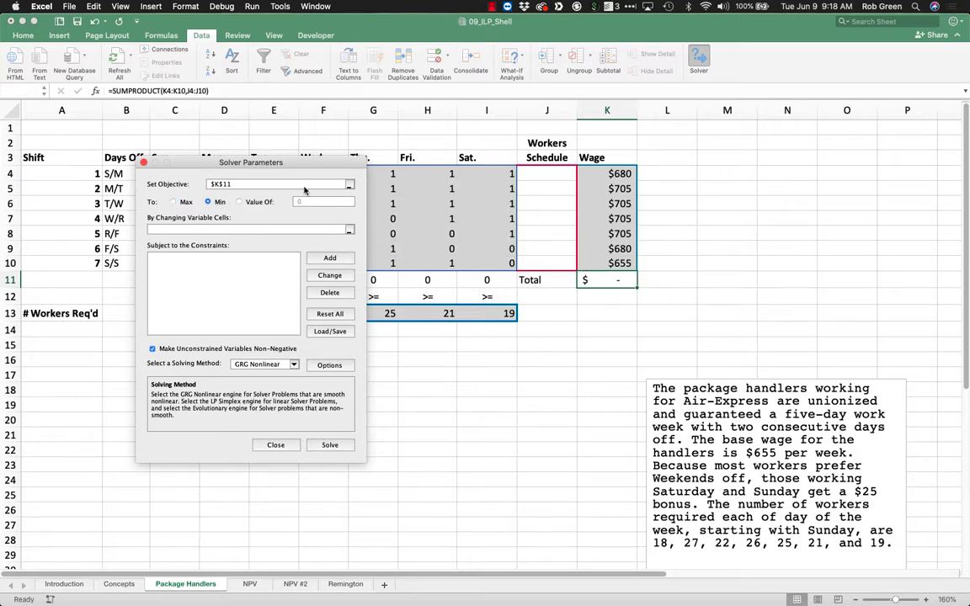
Confirm the total wage in K11 as Solver's objective and use the worker schedule J4:J10 as the changing variable cells.
left_click(587, 279)
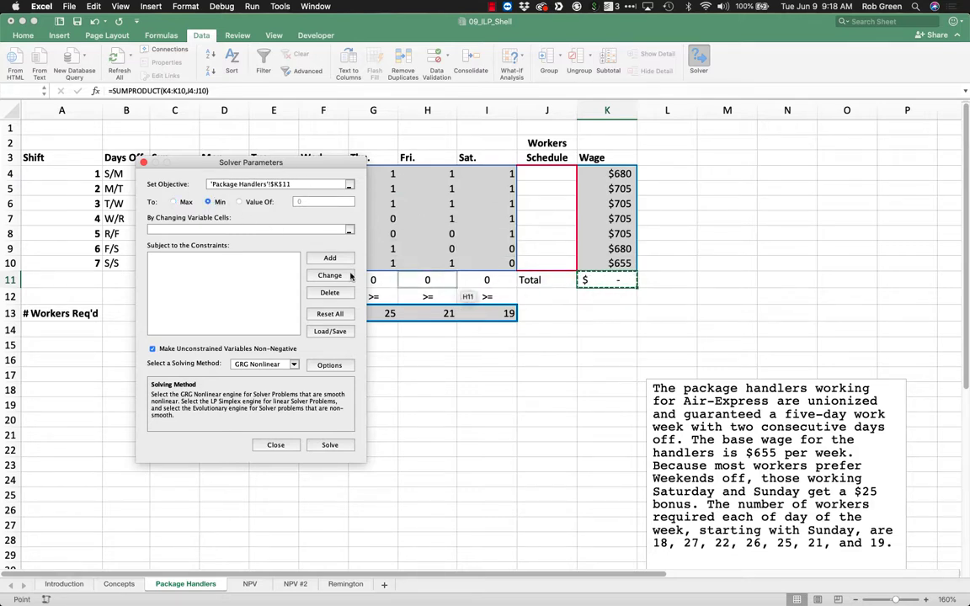
left_click(244, 229)
left_click_drag(547, 174, 555, 257)
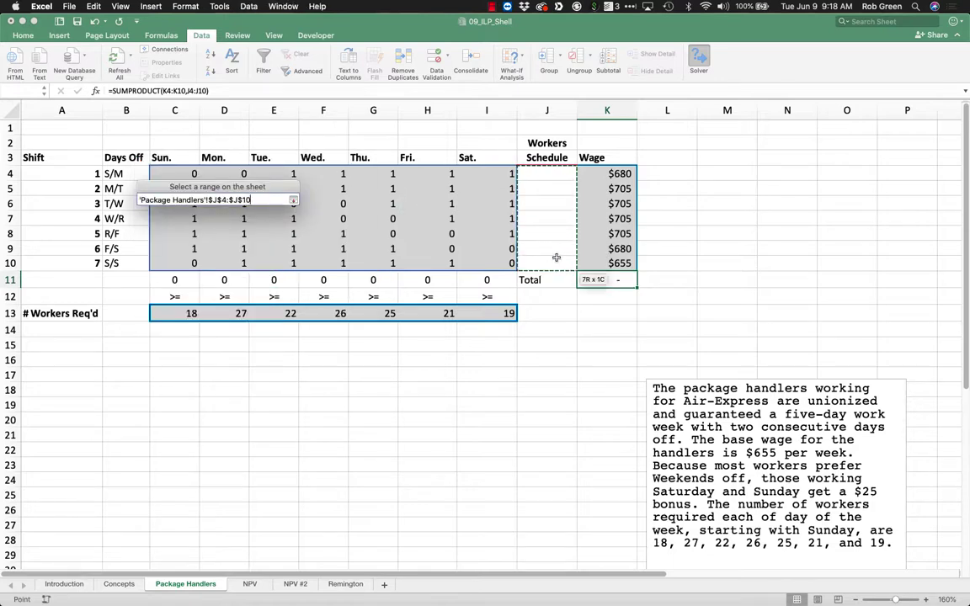
Add a Solver constraint requiring the daily totals C11:I11 to be >= the required workers in C13:I13.
left_click(331, 255)
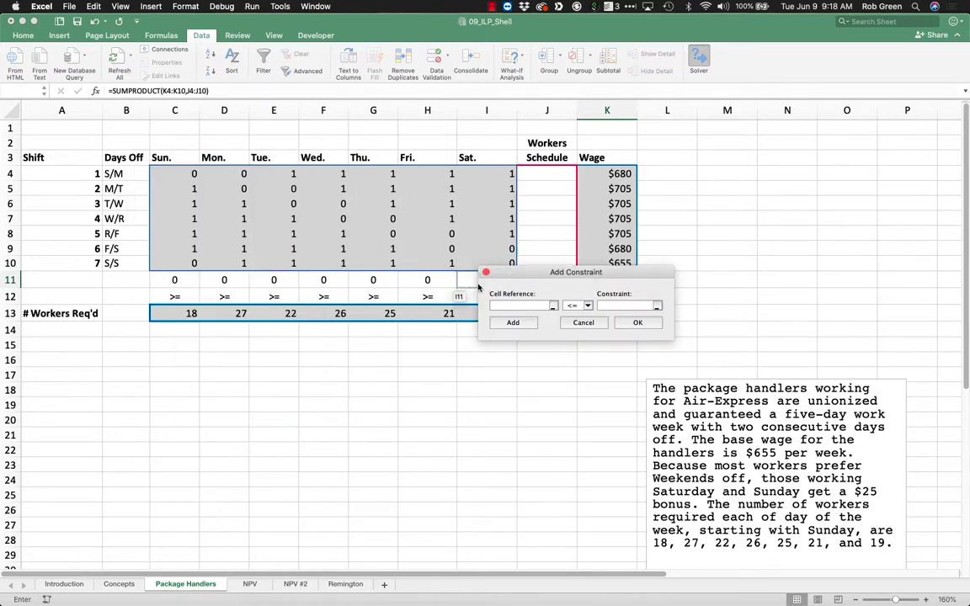
left_click_drag(184, 280, 472, 277)
left_click(574, 306)
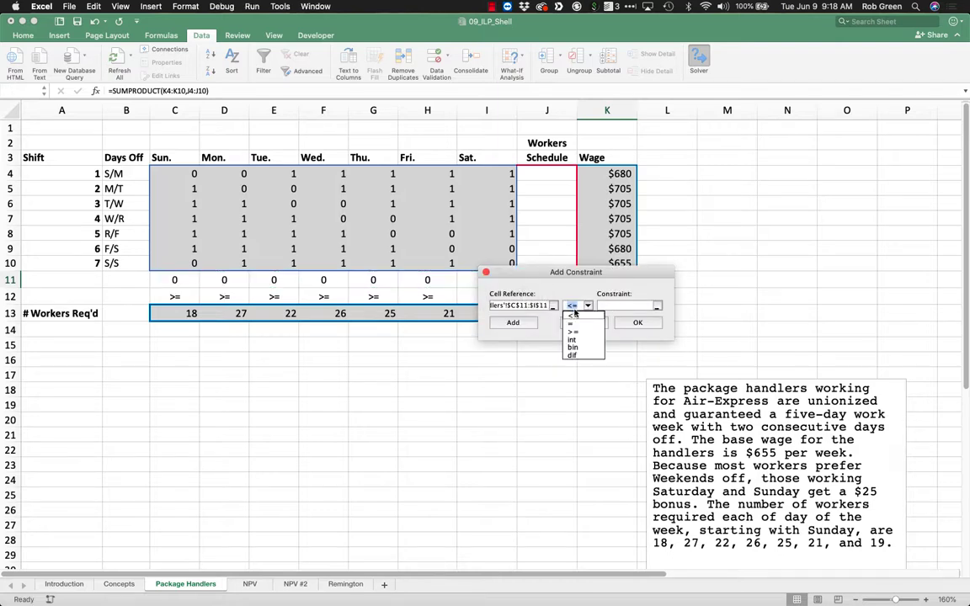
left_click(572, 332)
left_click(627, 306)
left_click_drag(184, 314, 505, 313)
left_click(631, 322)
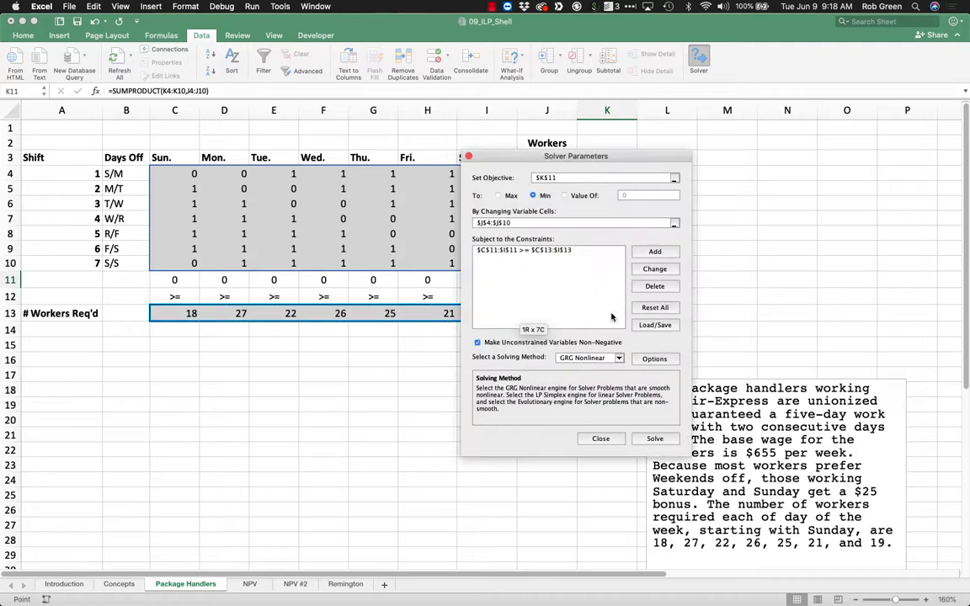
Solve the model with the Simplex LP method and keep the Solver solution.
left_click(617, 358)
left_click(612, 377)
left_click_drag(600, 159, 790, 147)
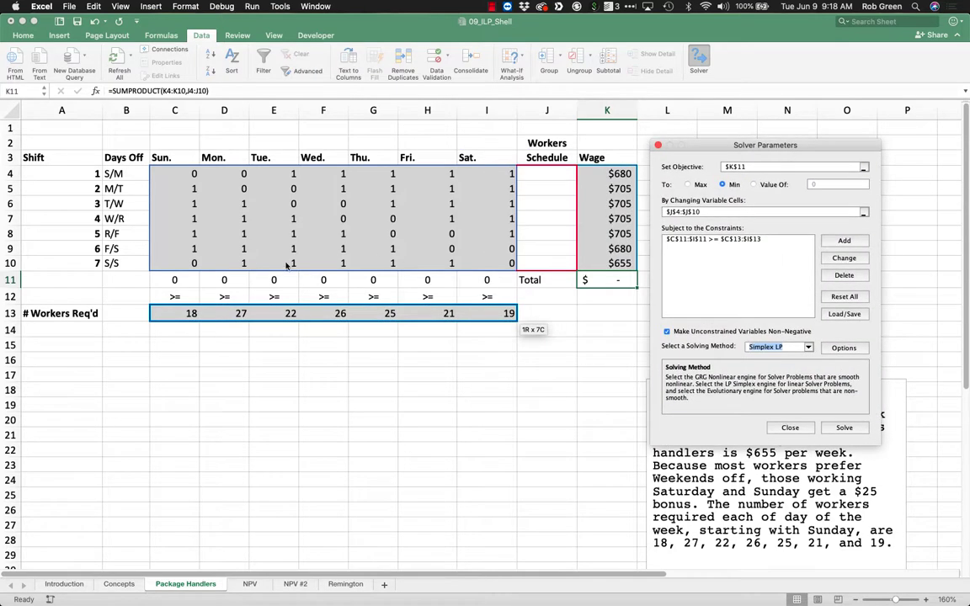
left_click(852, 426)
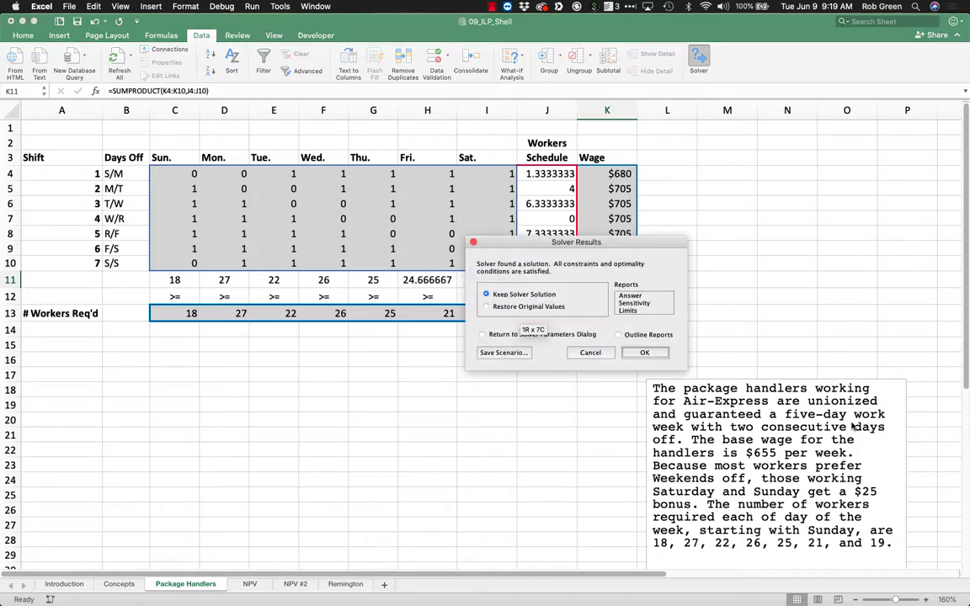
left_click(665, 354)
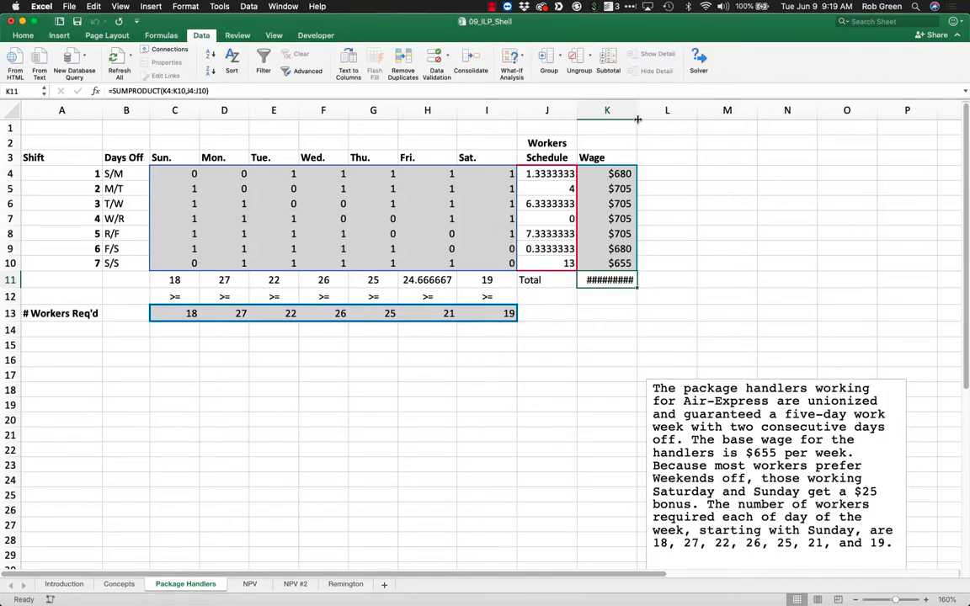
Widen column K slightly so the total wage in K11 displays in full.
left_click_drag(637, 111, 641, 110)
left_click(671, 345)
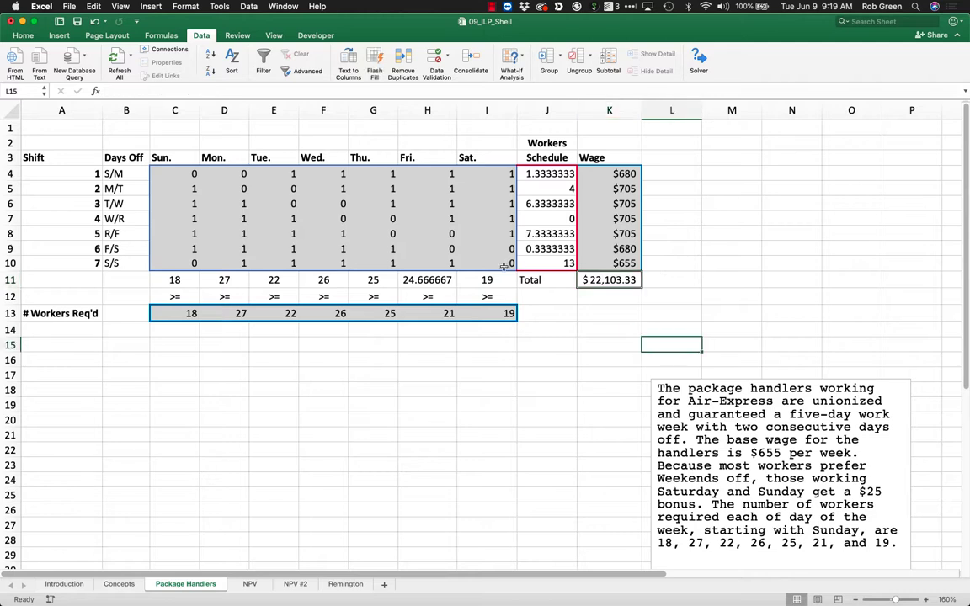
Highlight Friday's worker total in H11 with a yellow fill.
left_click_drag(476, 279, 188, 279)
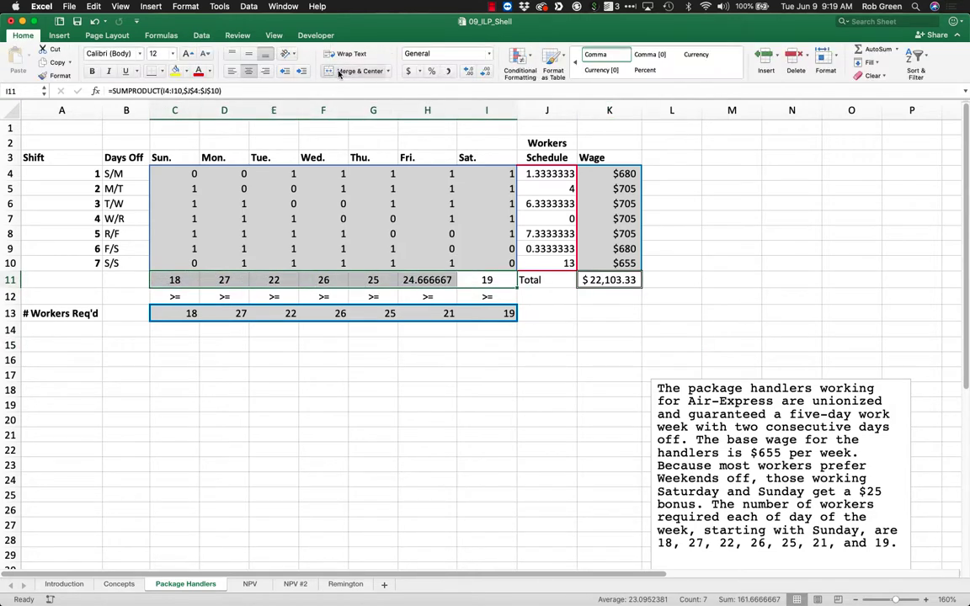
left_click(447, 363)
left_click(426, 280)
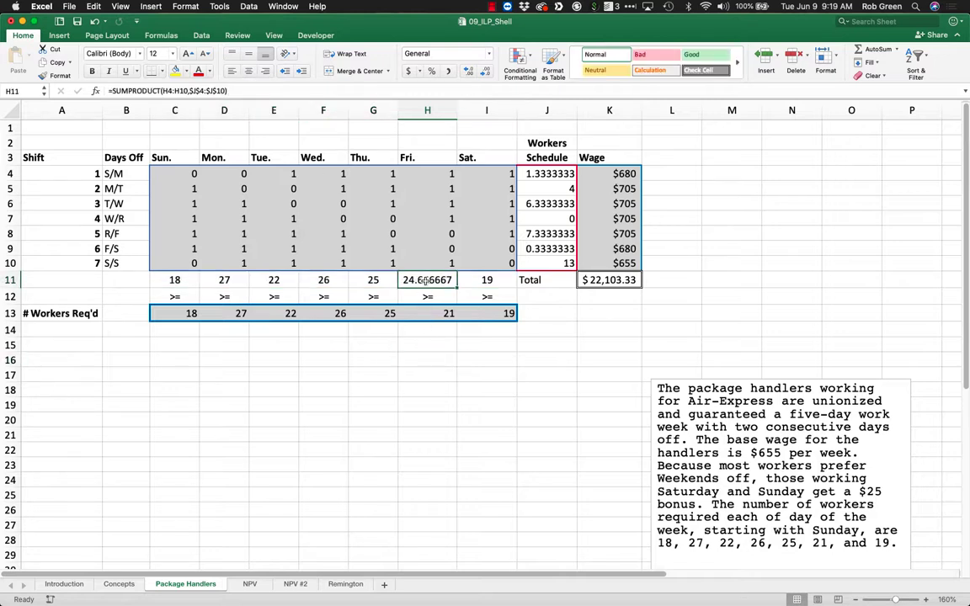
left_click(176, 71)
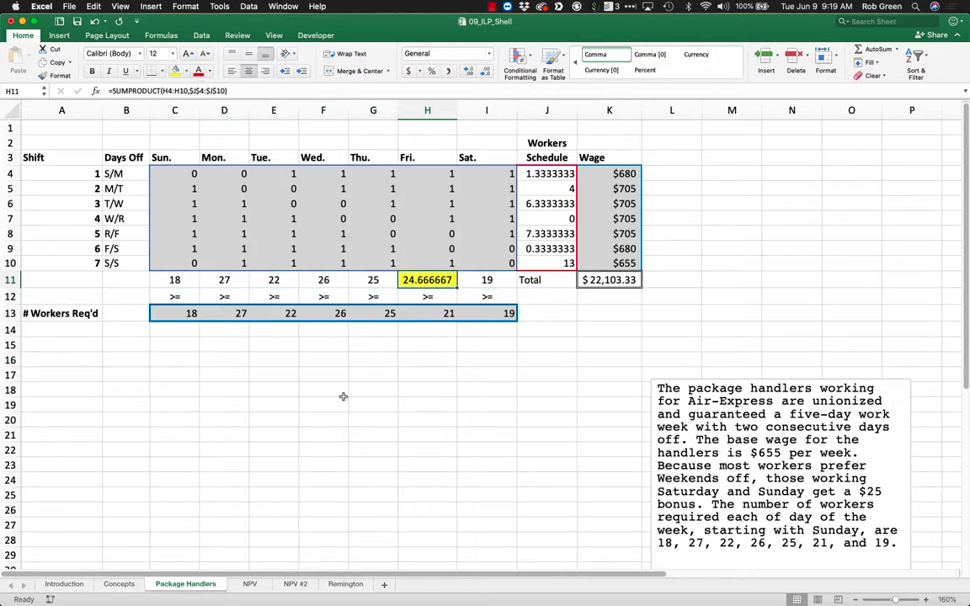
left_click(371, 405)
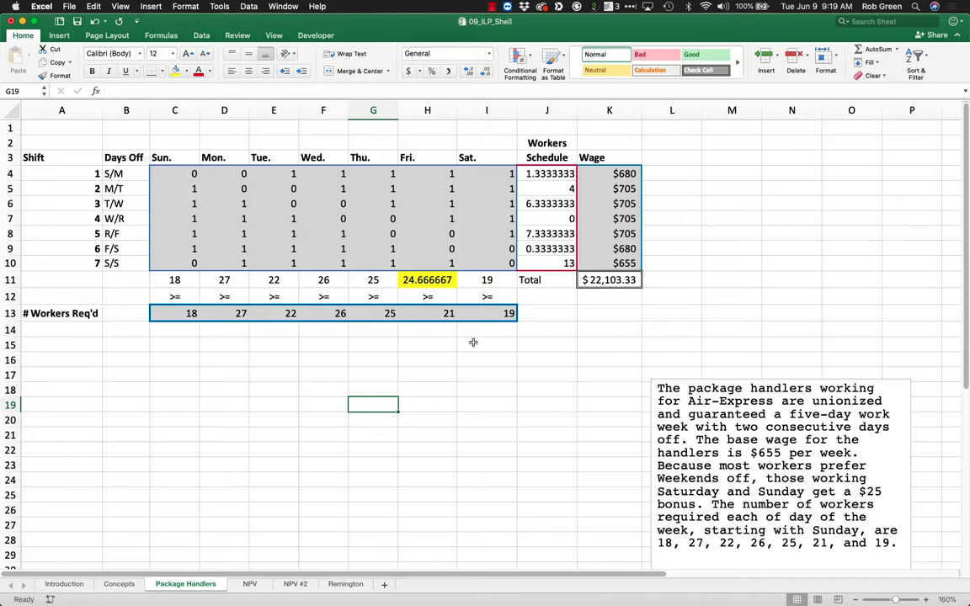
Label A11 as "# Workers Available" in bold and widen column A to fit it.
left_click(75, 282)
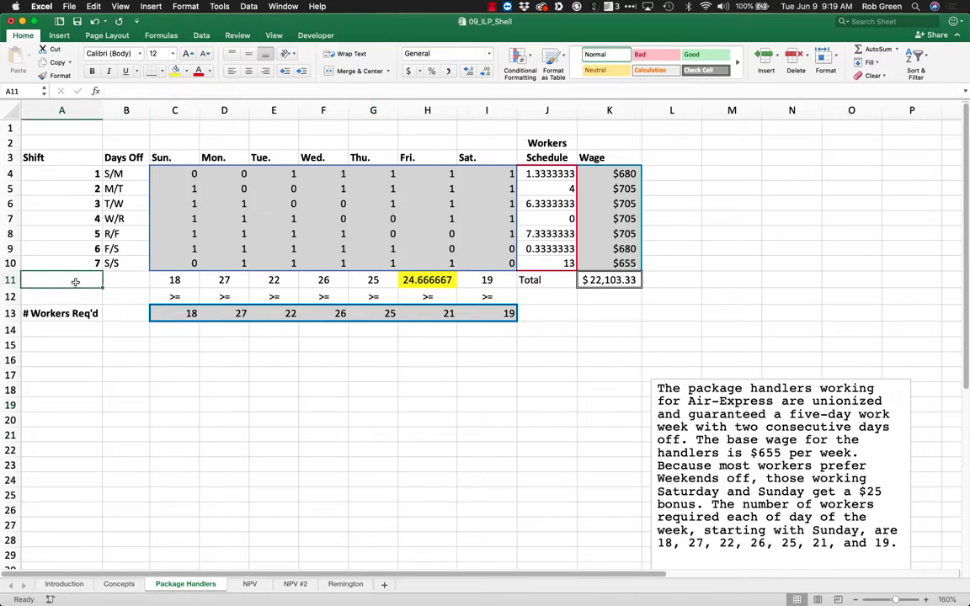
type("# Workers Av")
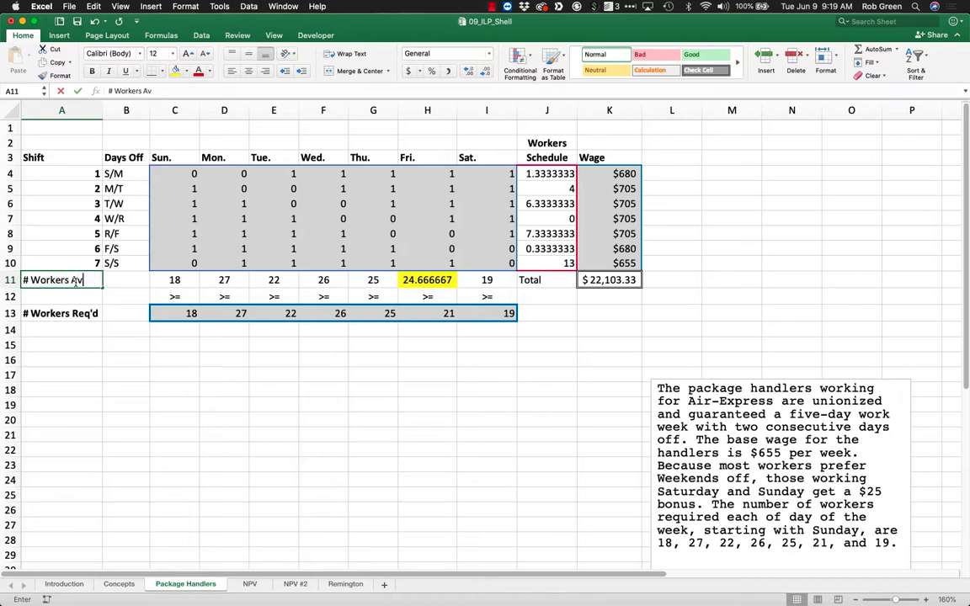
type("ailable")
key("ctrl+Return")
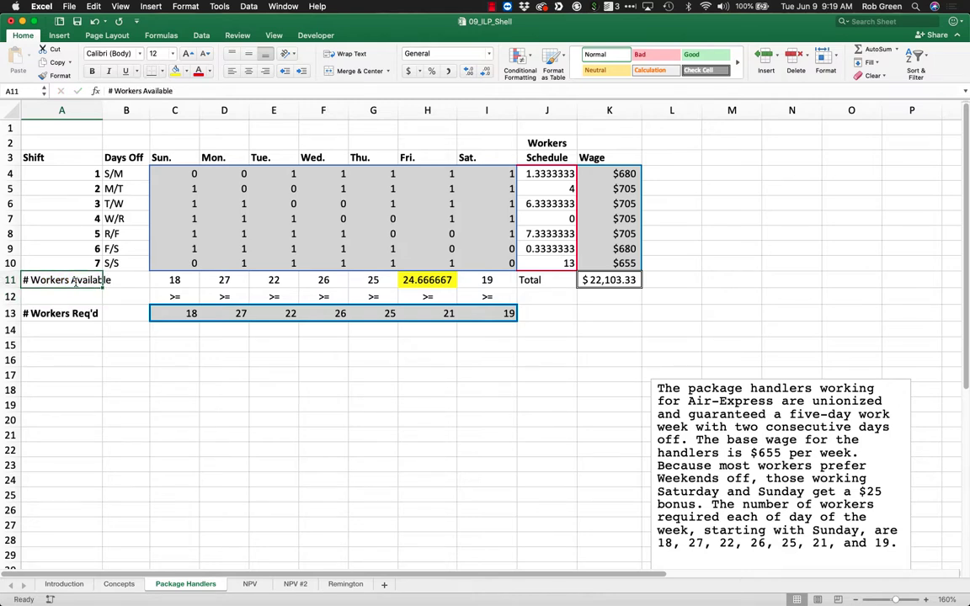
key("super+b")
left_click_drag(100, 116, 118, 115)
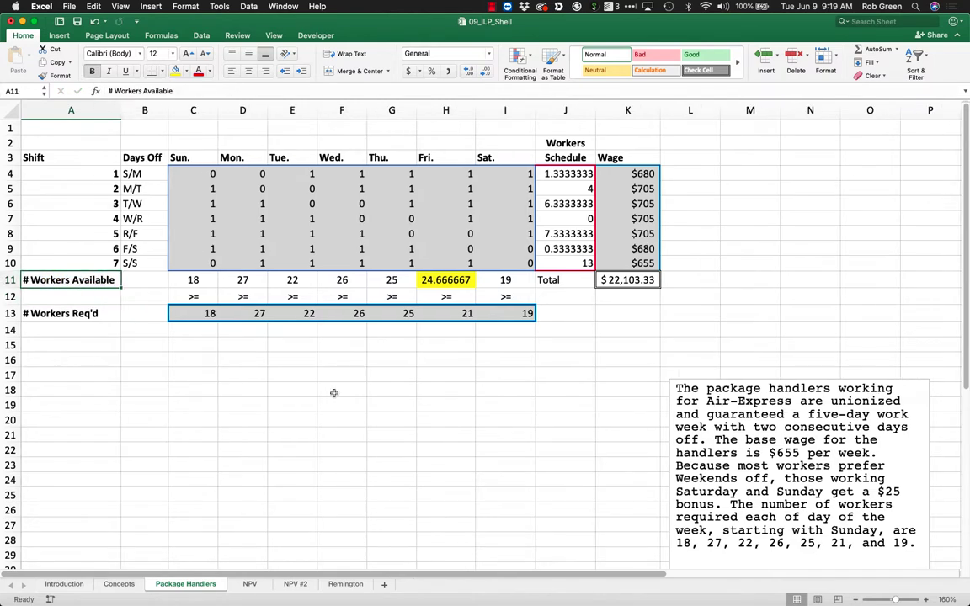
left_click(335, 392)
Highlight the fractional worker schedule values in J4, J6, J8 and J9 yellow and review each one.
left_click(449, 285)
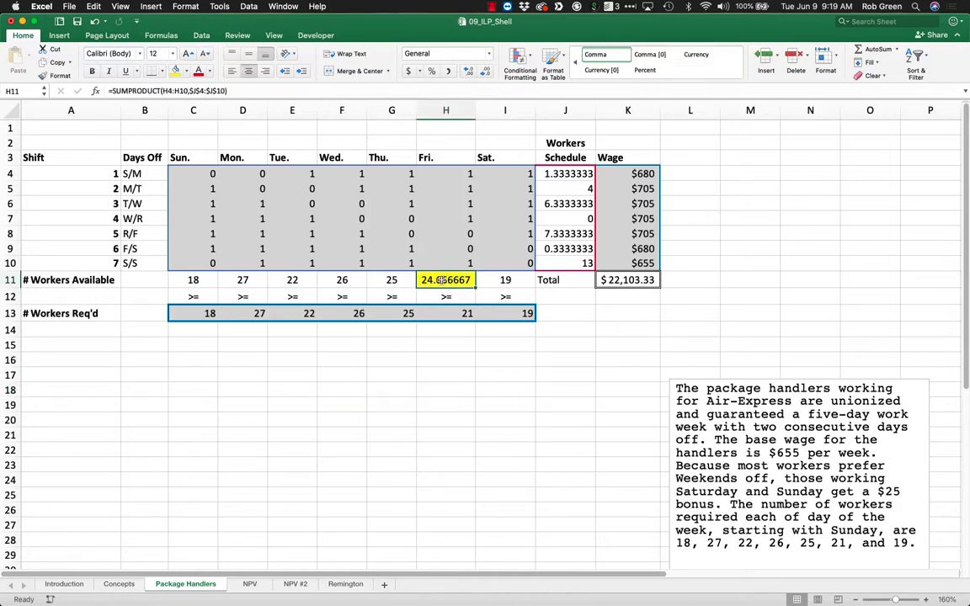
left_click(569, 173)
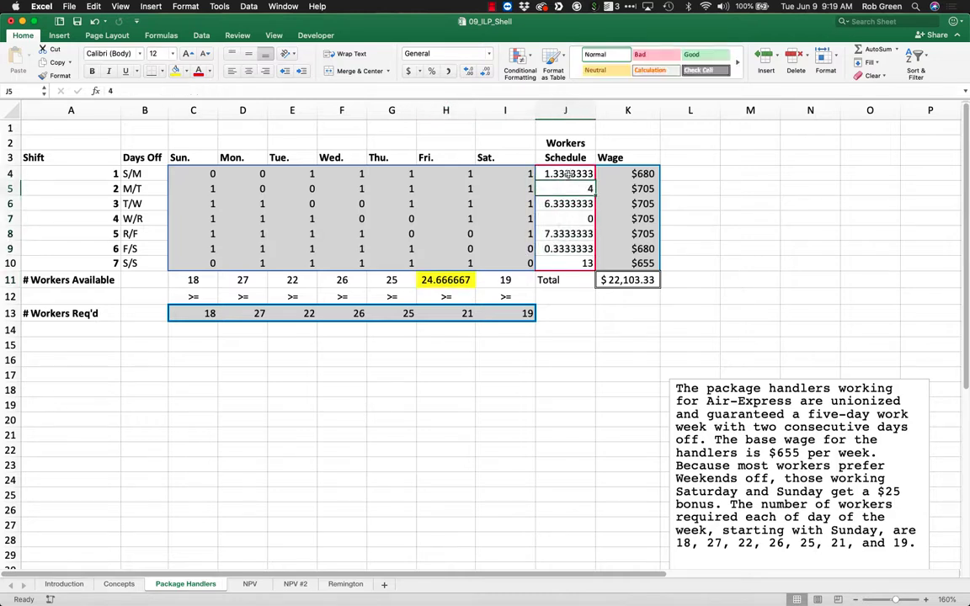
left_click(566, 203, "super")
left_click(565, 234, "super")
left_click(565, 248, "super")
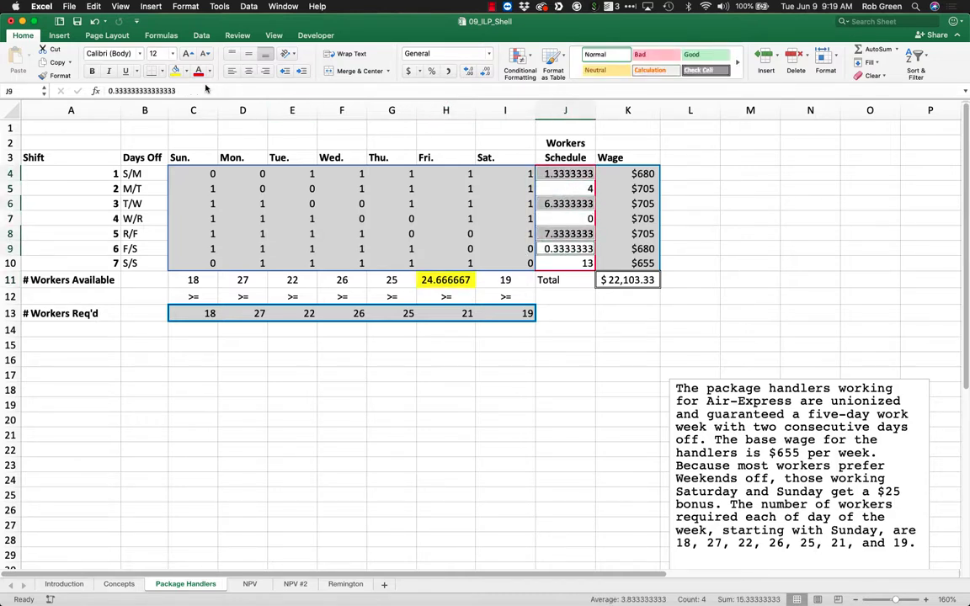
left_click(176, 71)
left_click(564, 173)
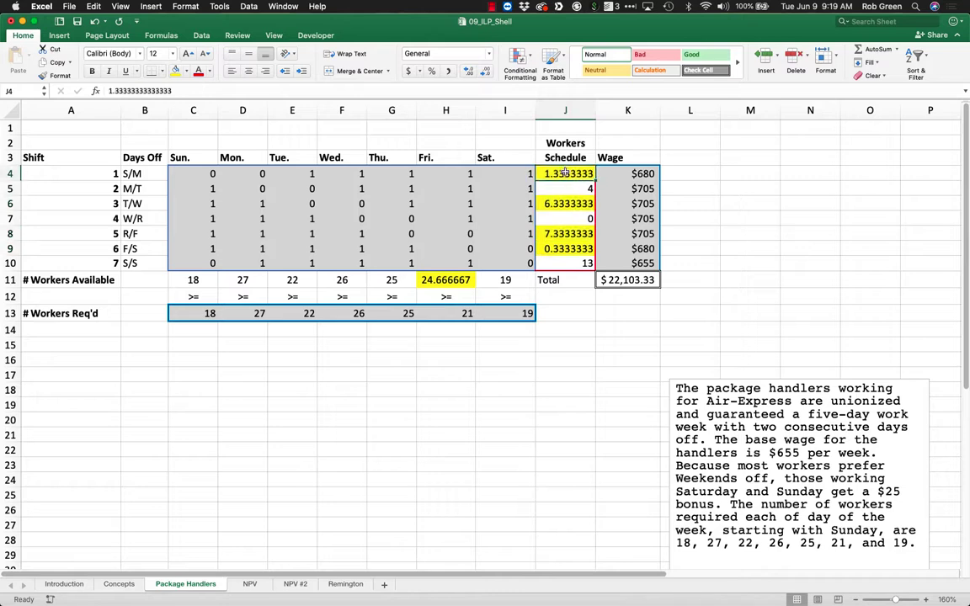
left_click(542, 203)
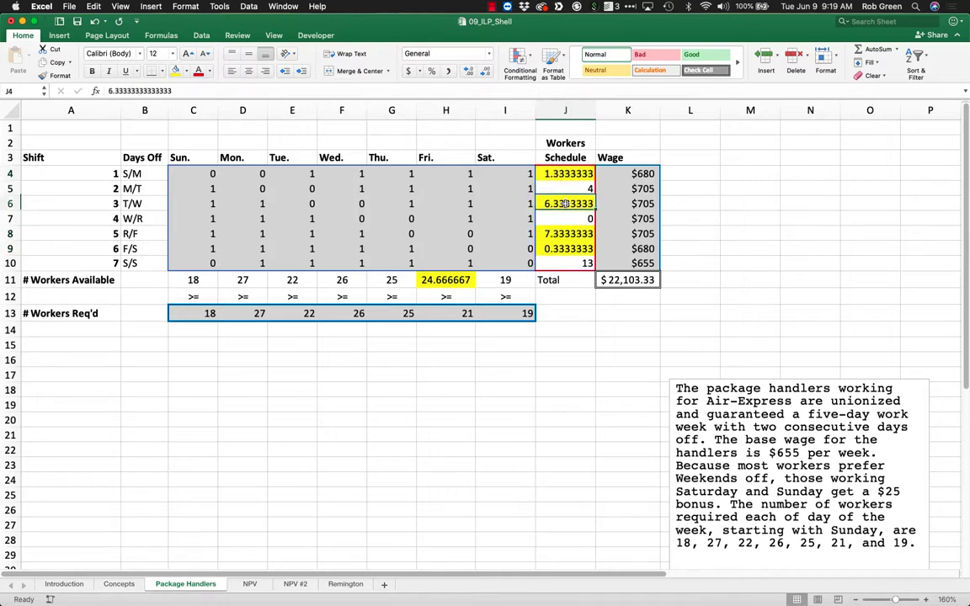
left_click(557, 233)
left_click(561, 247)
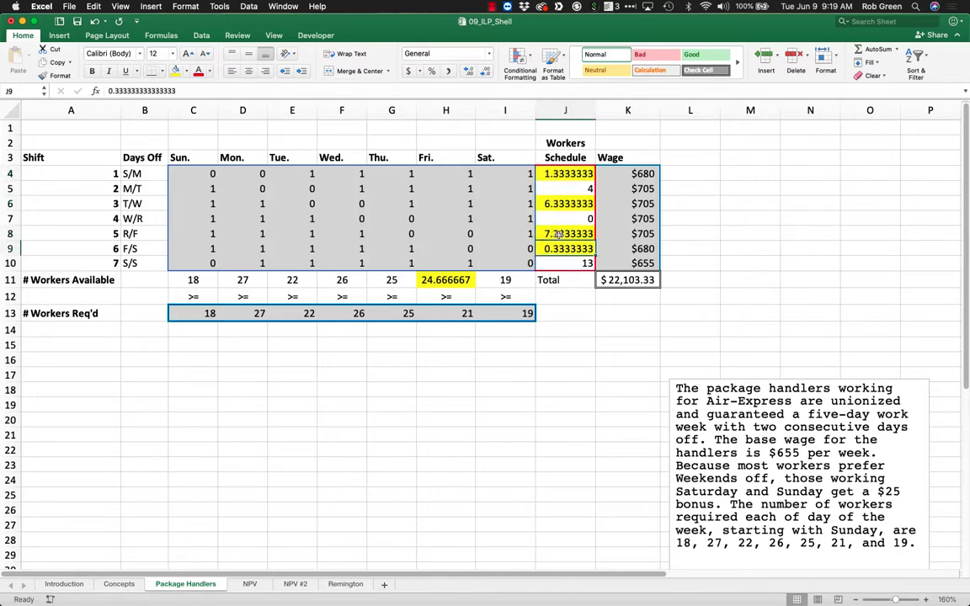
Remove the fill color from the schedule cells J4:J9 and from Friday's total in H11.
left_click_drag(561, 248, 538, 172)
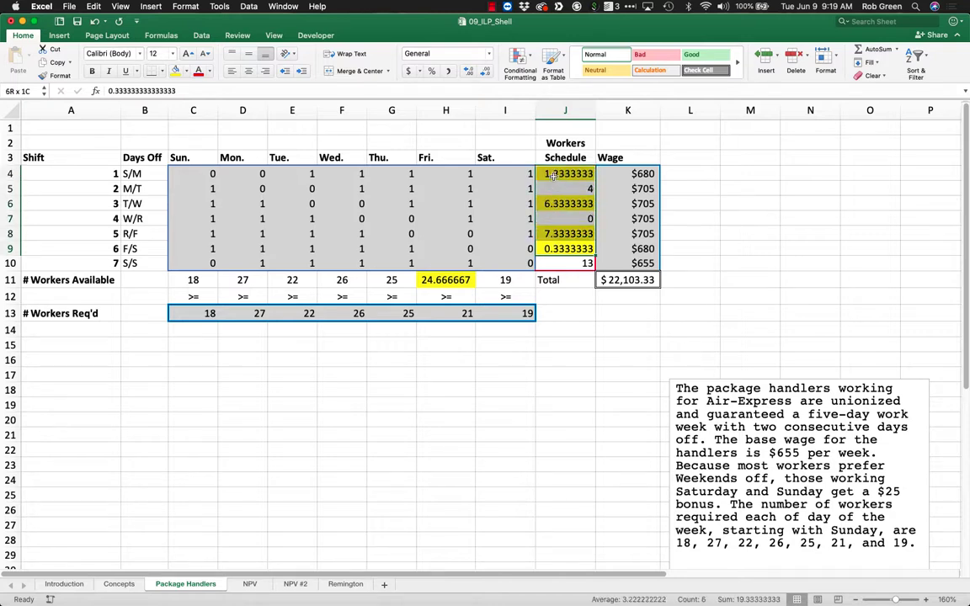
left_click(184, 71)
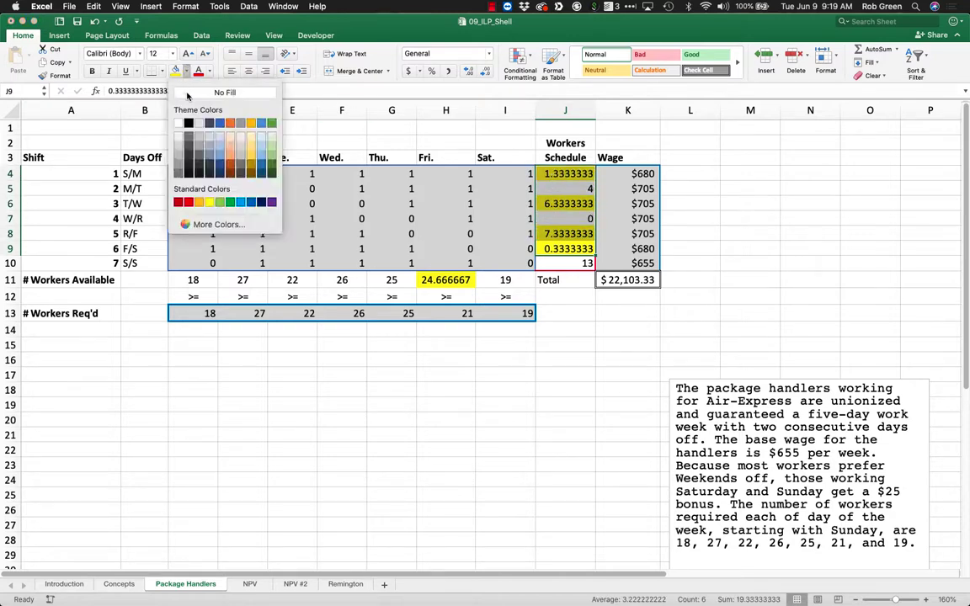
left_click(187, 95)
left_click(446, 279)
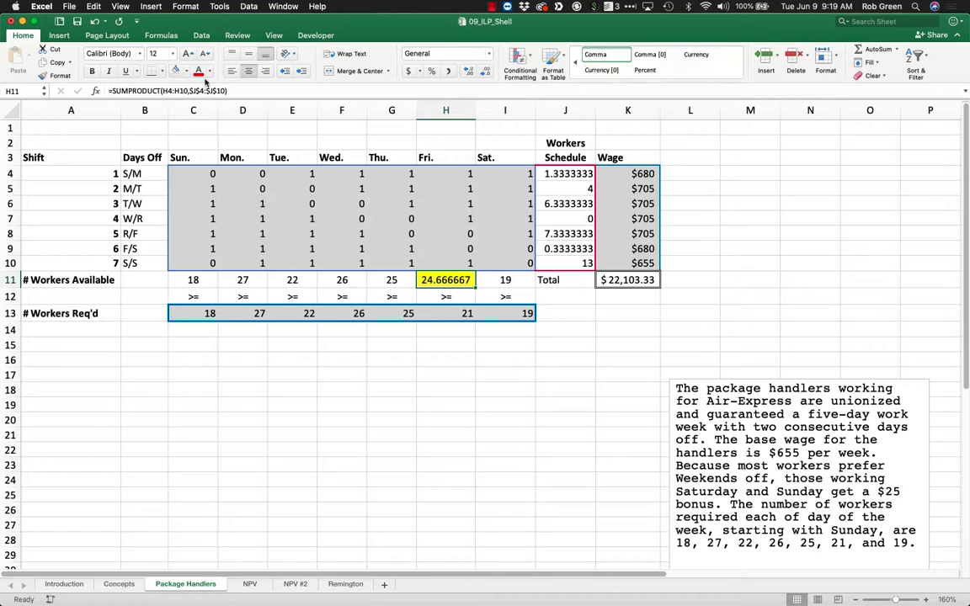
left_click(176, 72)
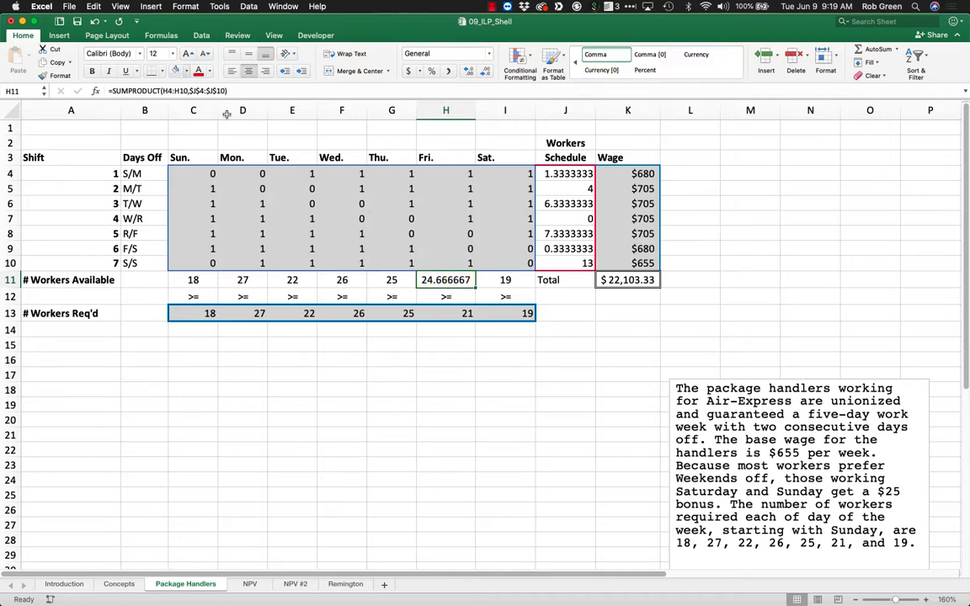
left_click_drag(562, 189, 573, 261)
left_click(569, 204)
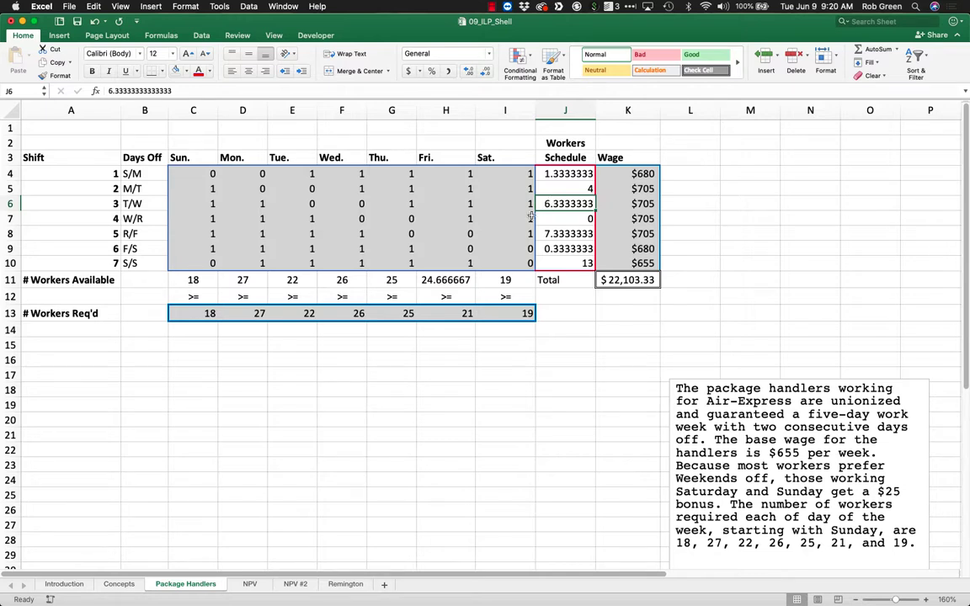
Copy the model A2:K14 to a duplicate starting at A16 and inspect the copied formulas in K25 and H25.
left_click_drag(56, 140, 622, 322)
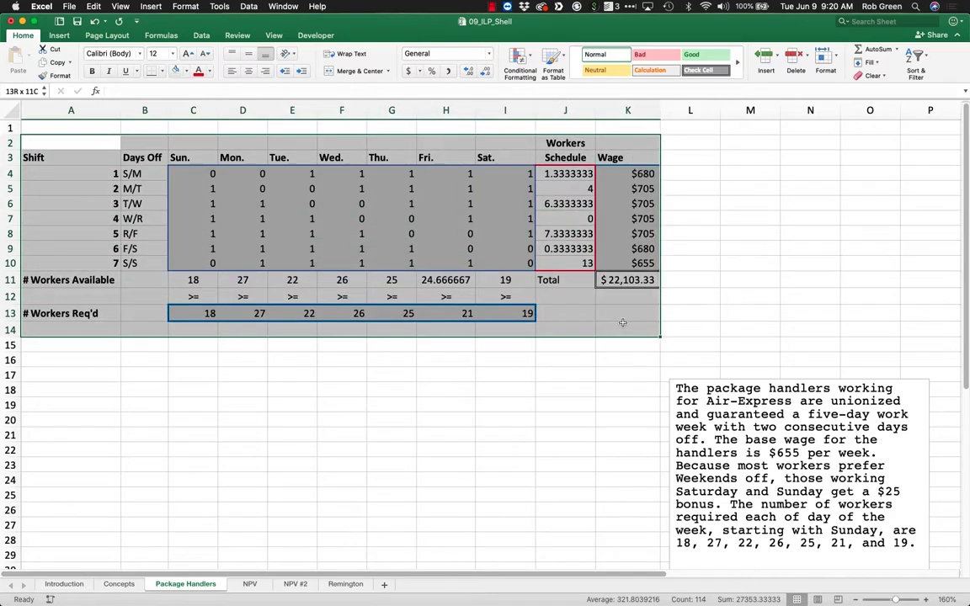
key("super+c")
left_click(94, 359)
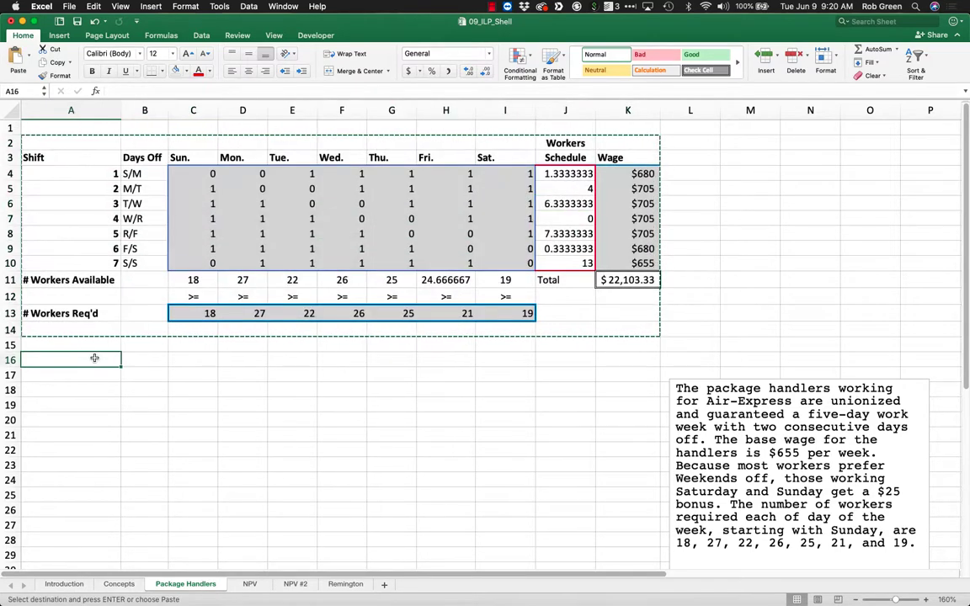
key("super+v")
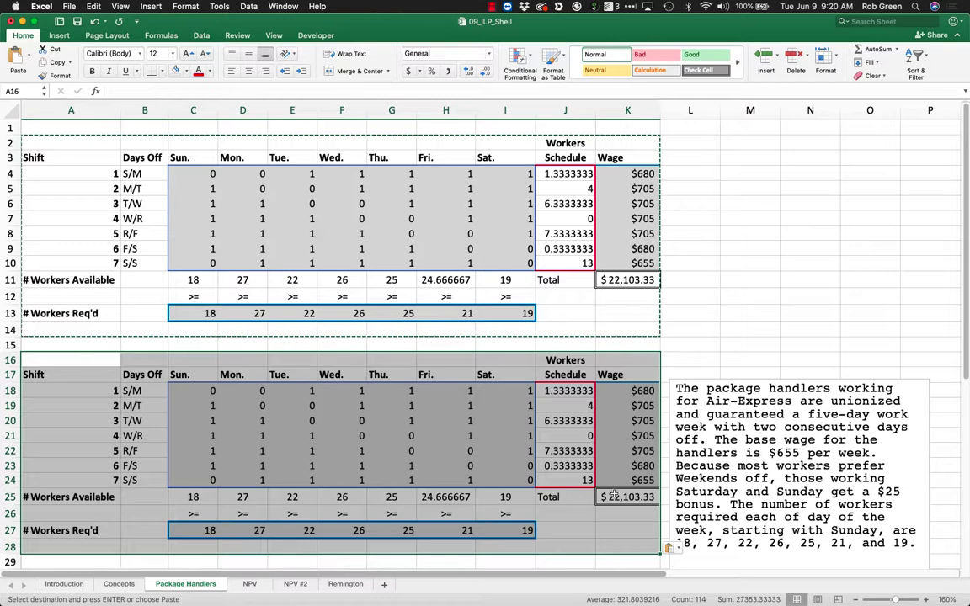
double_click(615, 497)
key("Escape")
left_click(444, 496)
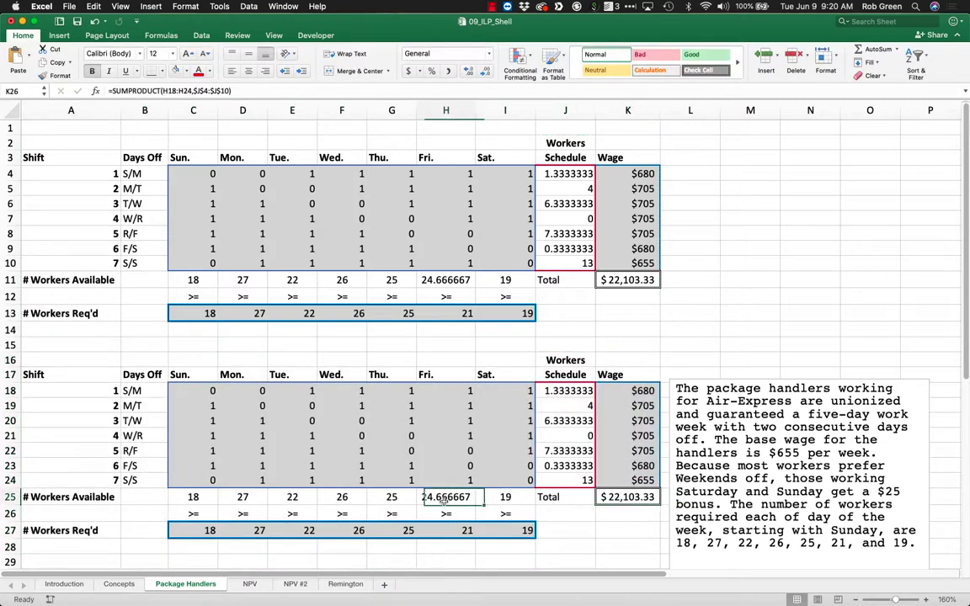
double_click(444, 496)
key("Escape")
Convert the duplicate table A16:K27 to static values by pasting it over itself as values only.
left_click_drag(76, 359, 640, 532)
key("super+c")
right_click(473, 390)
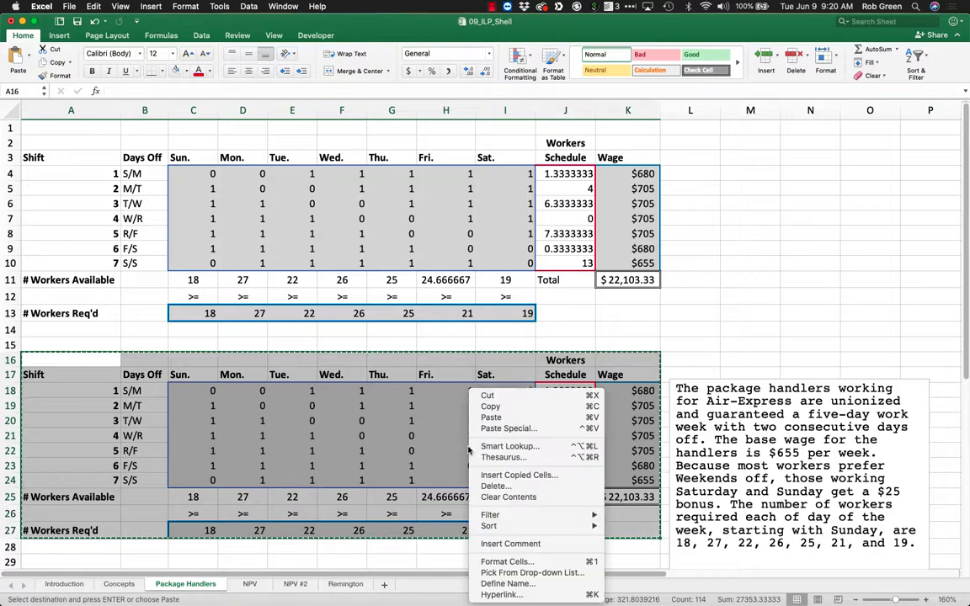
left_click(509, 427)
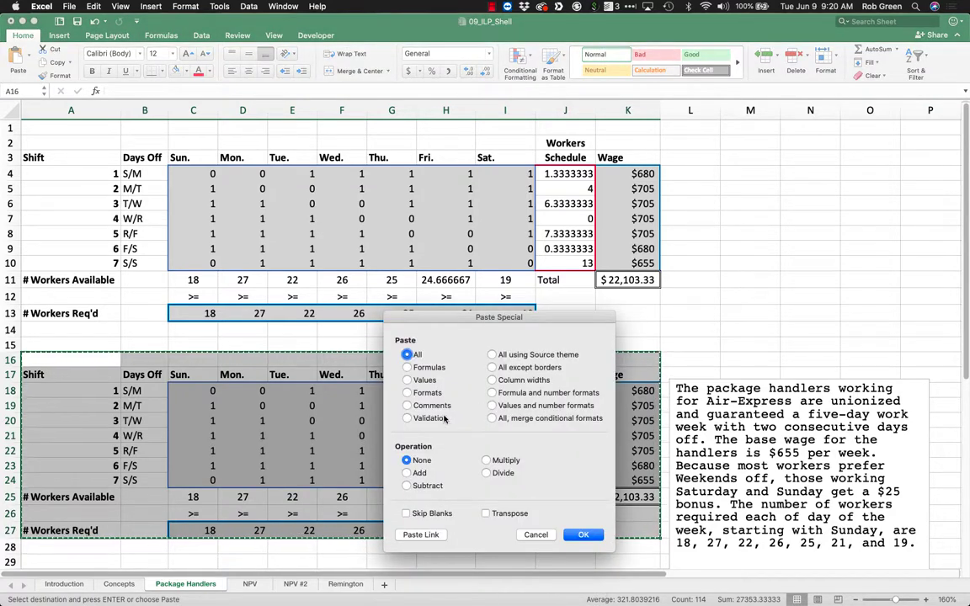
left_click(407, 379)
left_click(582, 535)
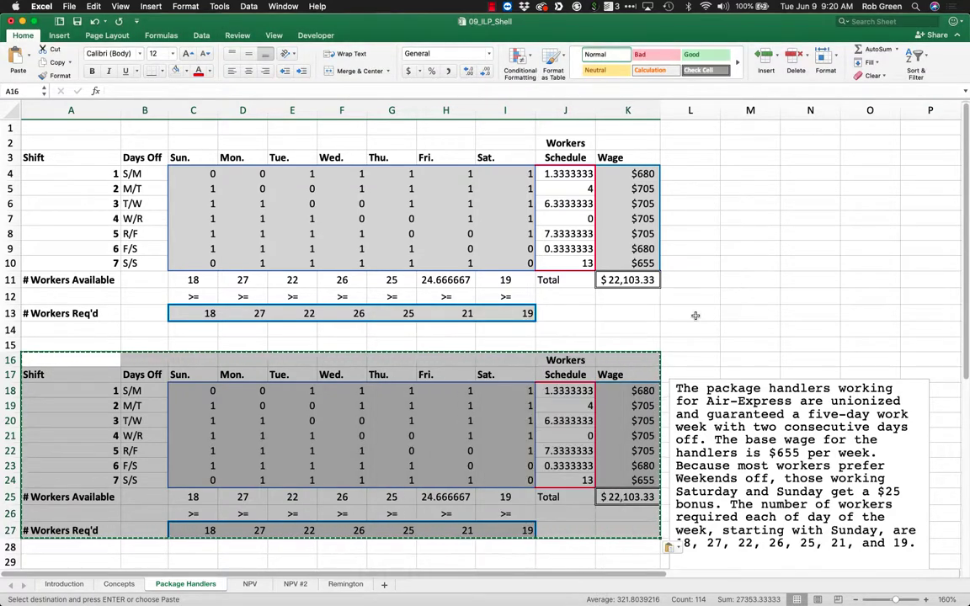
End the pending copy mode on the duplicate table A16:K27 and deselect it.
left_click(696, 314)
left_click_drag(627, 465, 546, 340)
left_click(547, 340)
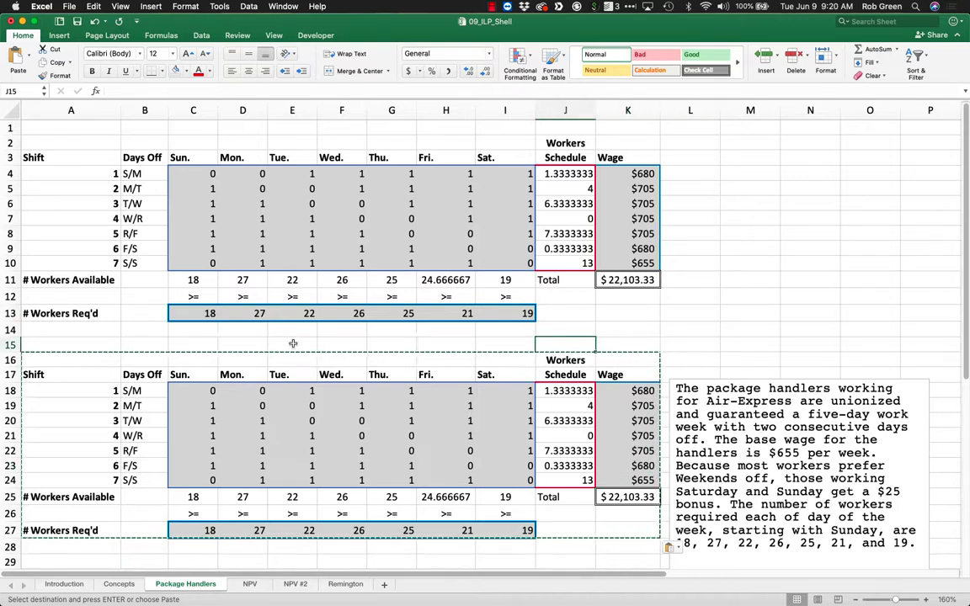
key("Escape")
left_click(731, 188)
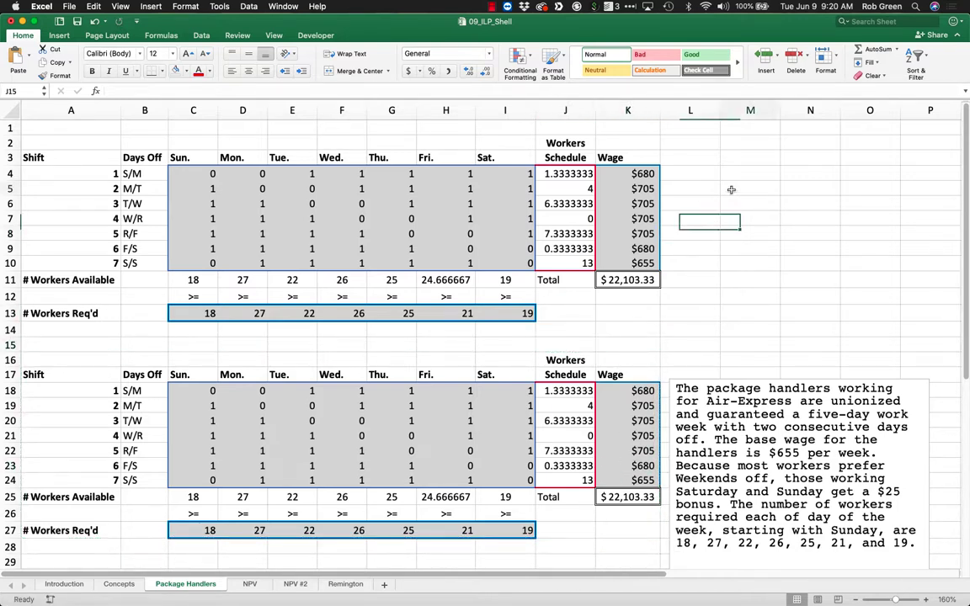
Add a Solver constraint requiring the worker schedule cells J4:J10 to be integers.
left_click(200, 35)
left_click(698, 61)
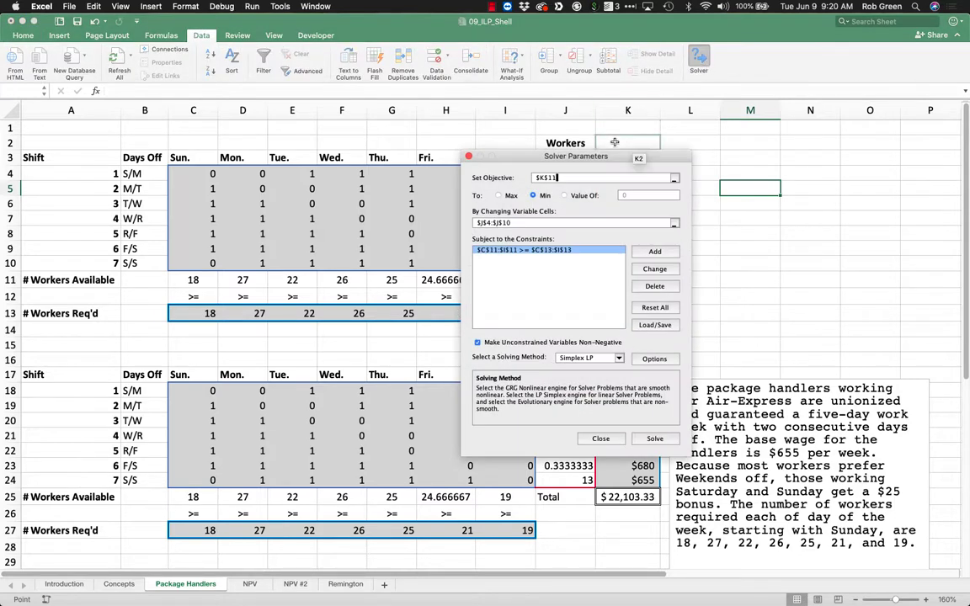
left_click_drag(610, 159, 762, 84)
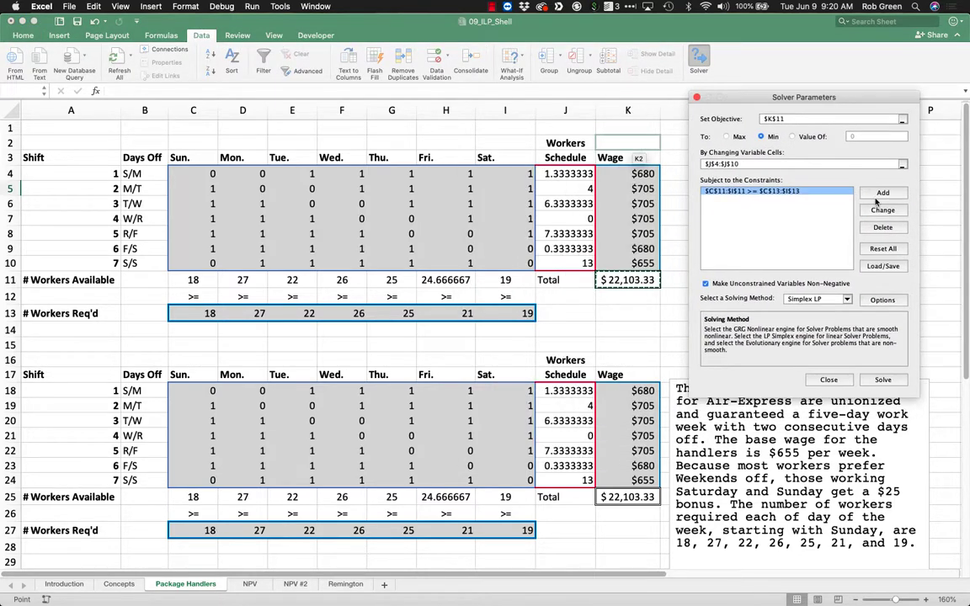
left_click(788, 180)
left_click_drag(589, 272, 847, 212)
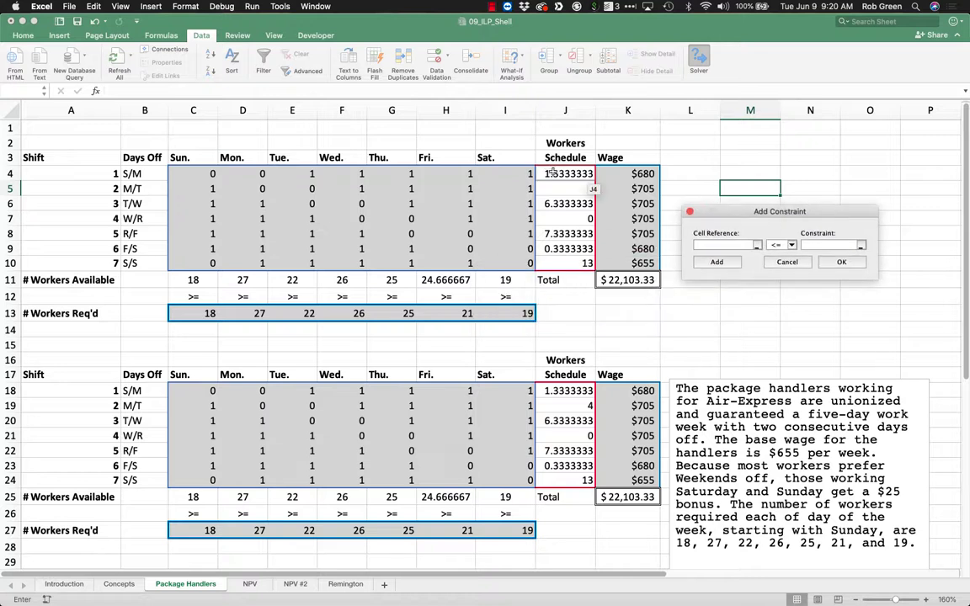
left_click_drag(566, 173, 551, 261)
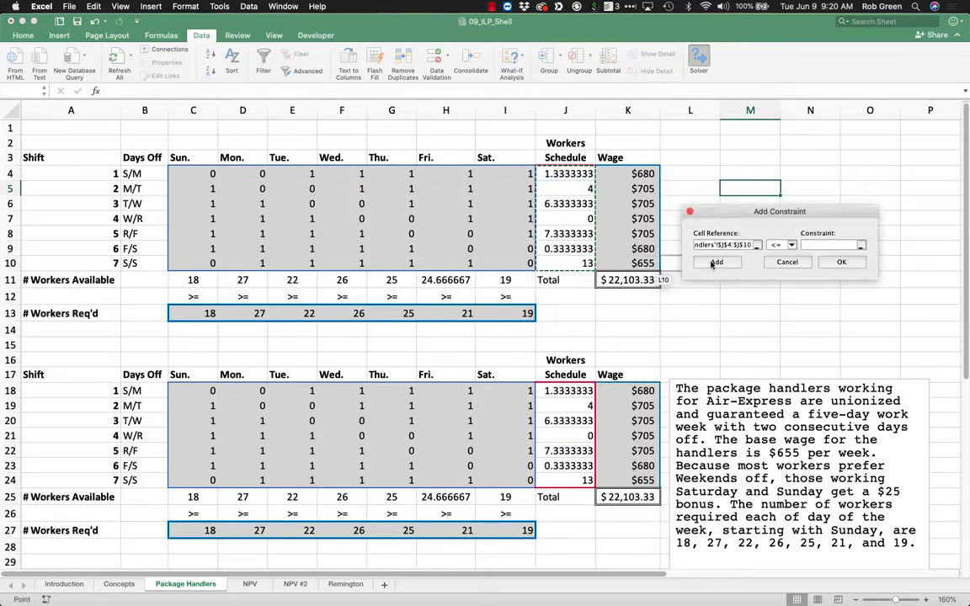
left_click(790, 245)
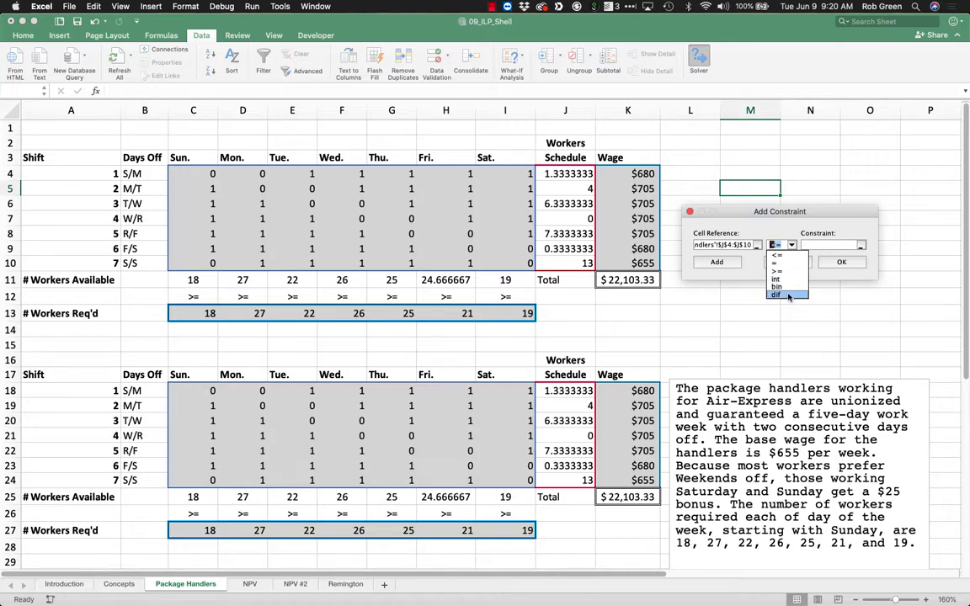
left_click(776, 278)
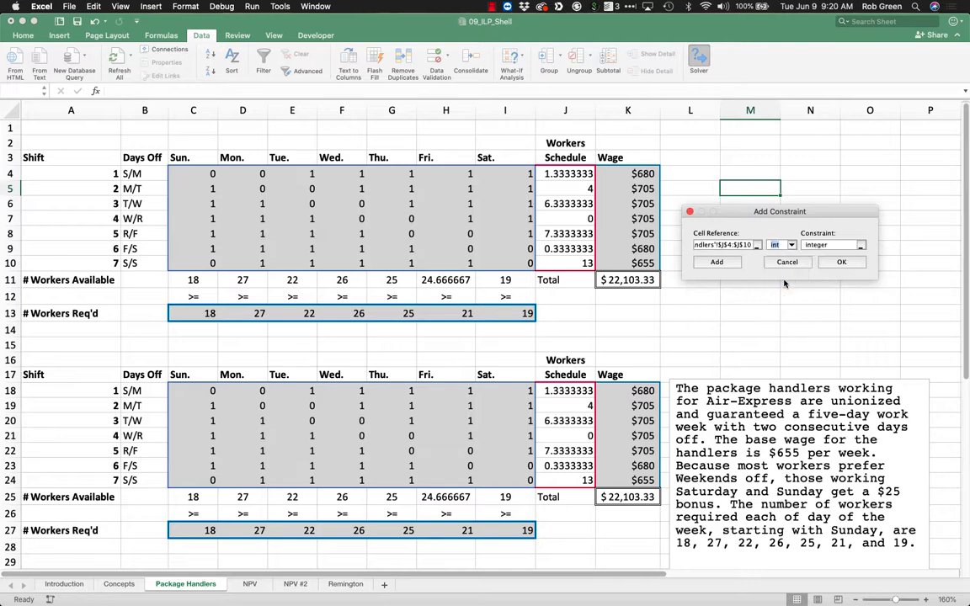
left_click(838, 262)
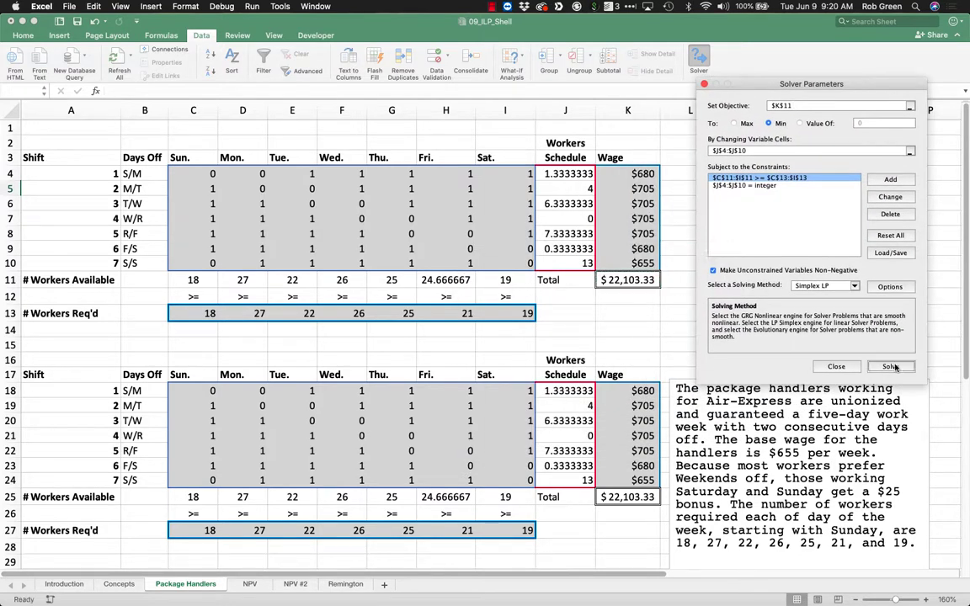
Solve the integer model with Simplex LP and keep the Solver solution.
left_click(891, 366)
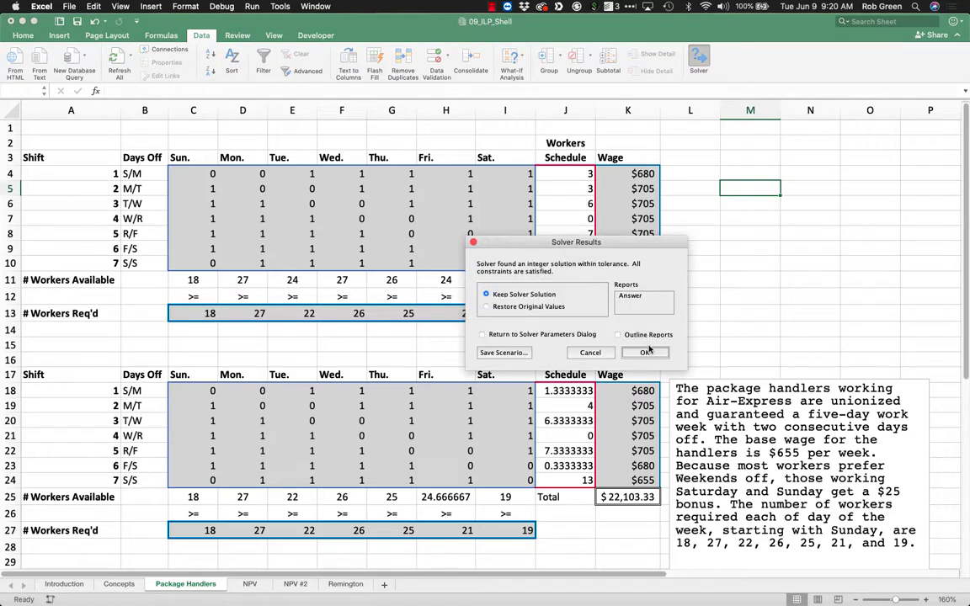
left_click(645, 352)
left_click(628, 313)
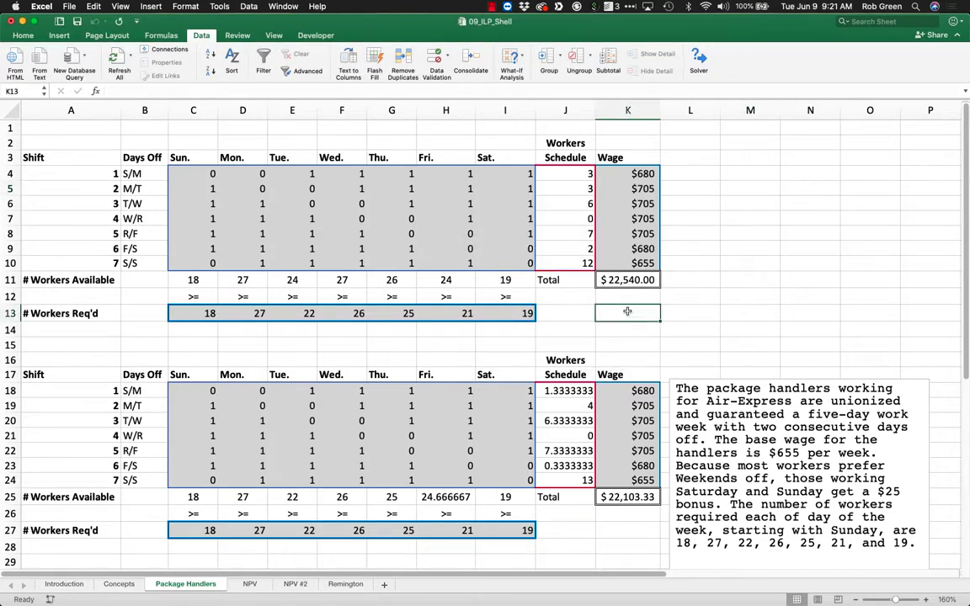
Compare total wage in K11 and K25, and Tuesday-to-Friday workers available in rows 11 and 25, between the integer and fractional solutions.
left_click_drag(627, 279, 506, 173)
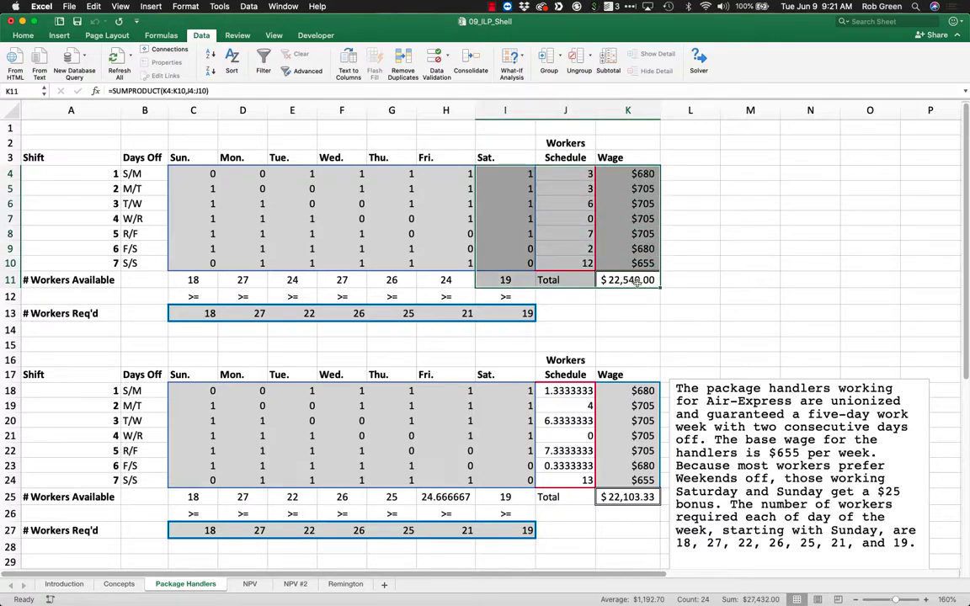
key("shift+BackSpace")
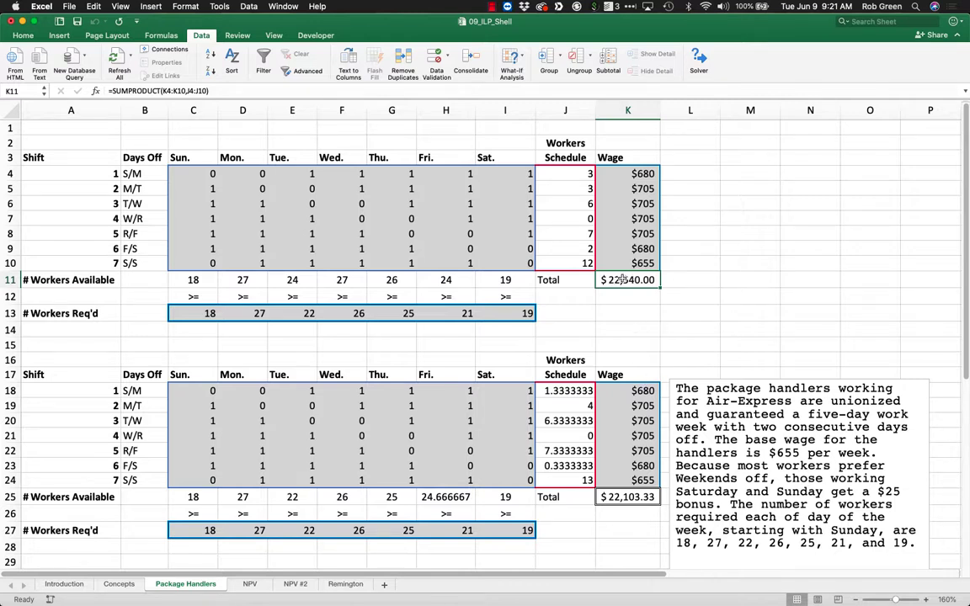
left_click(638, 497)
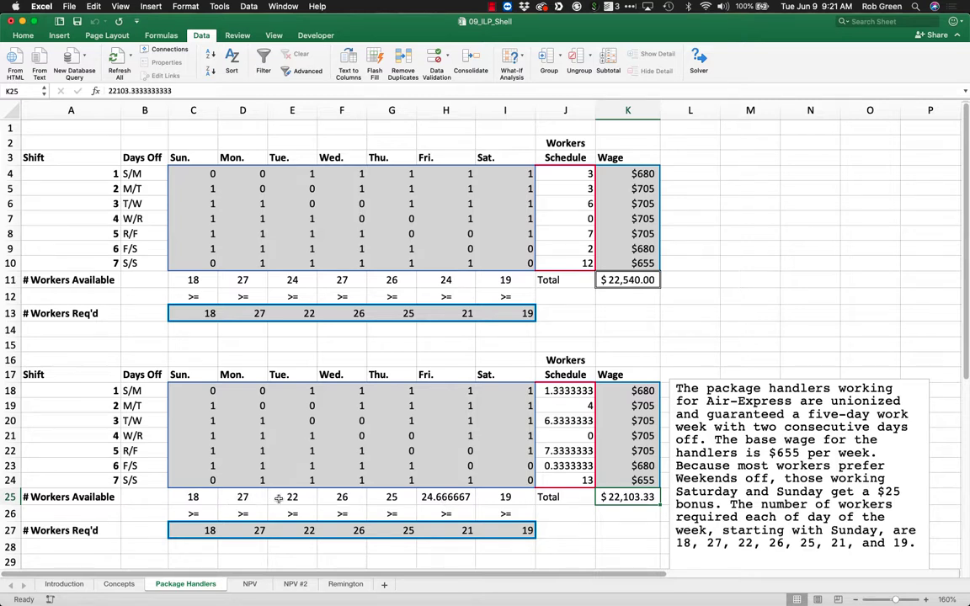
left_click(294, 283)
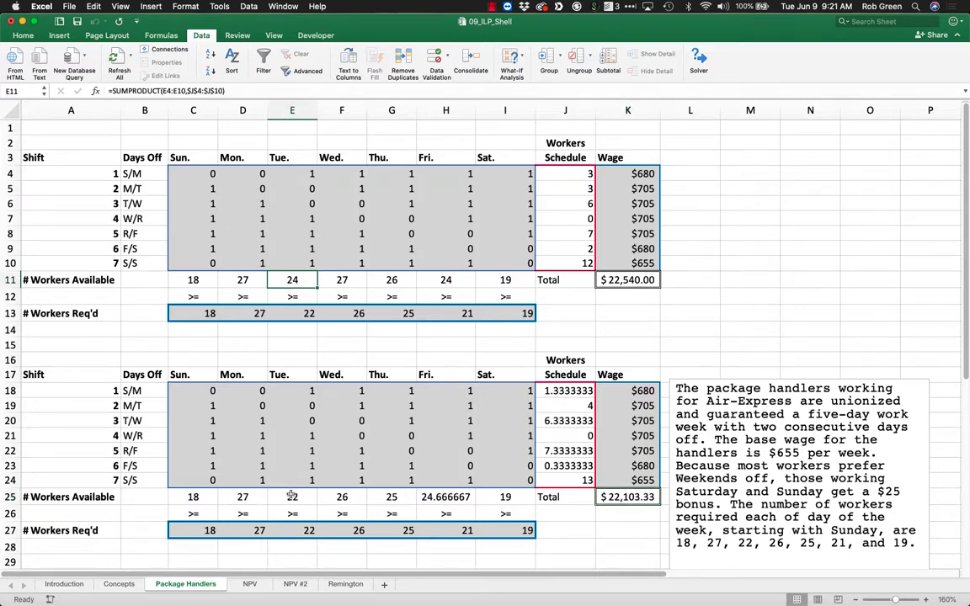
left_click(294, 497)
left_click(342, 280)
left_click(391, 496)
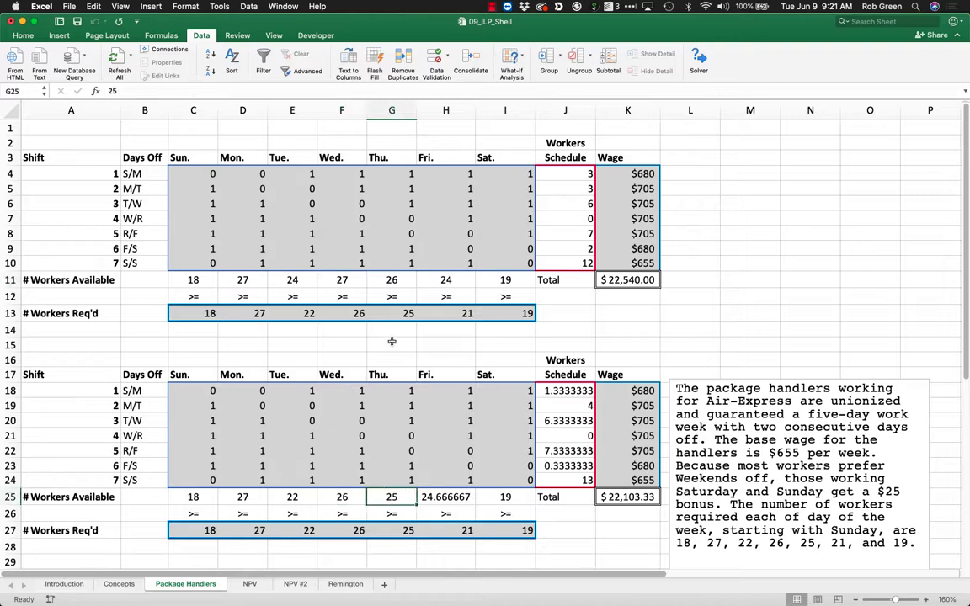
left_click(391, 280)
left_click(445, 280)
left_click(445, 496)
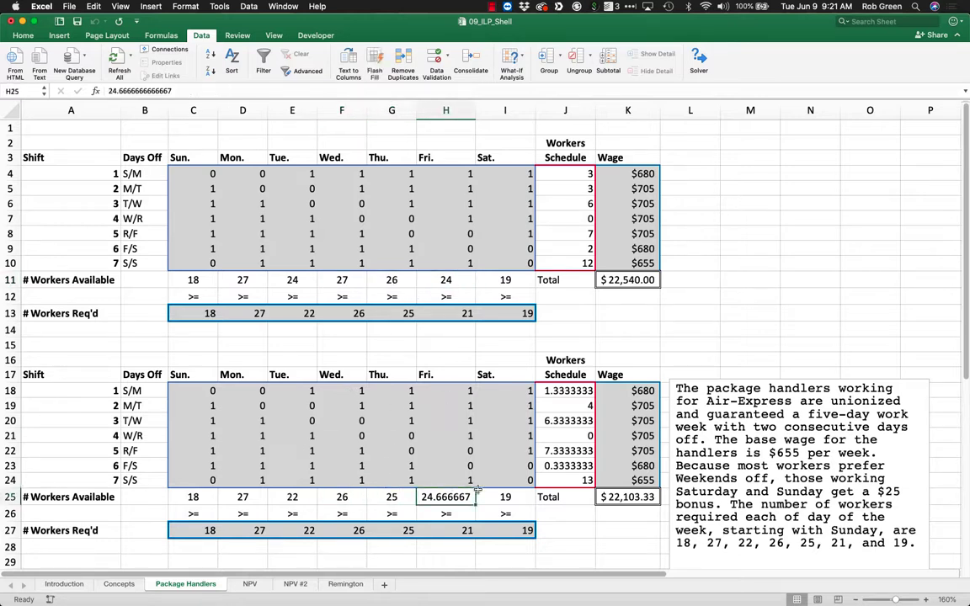
Review the integer worker schedule values in J4, J6, J8, J9 and J10.
left_click(576, 175)
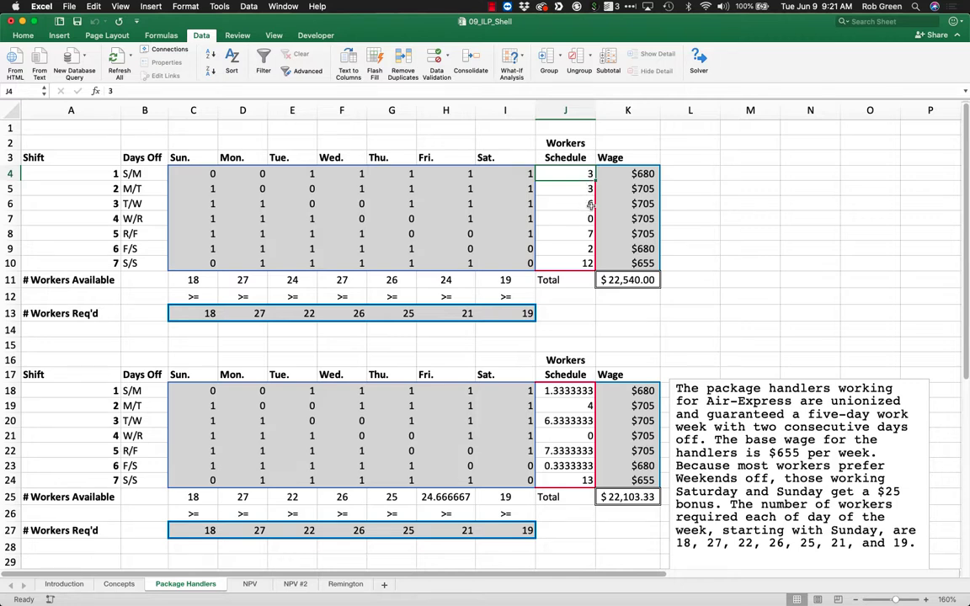
left_click(569, 207)
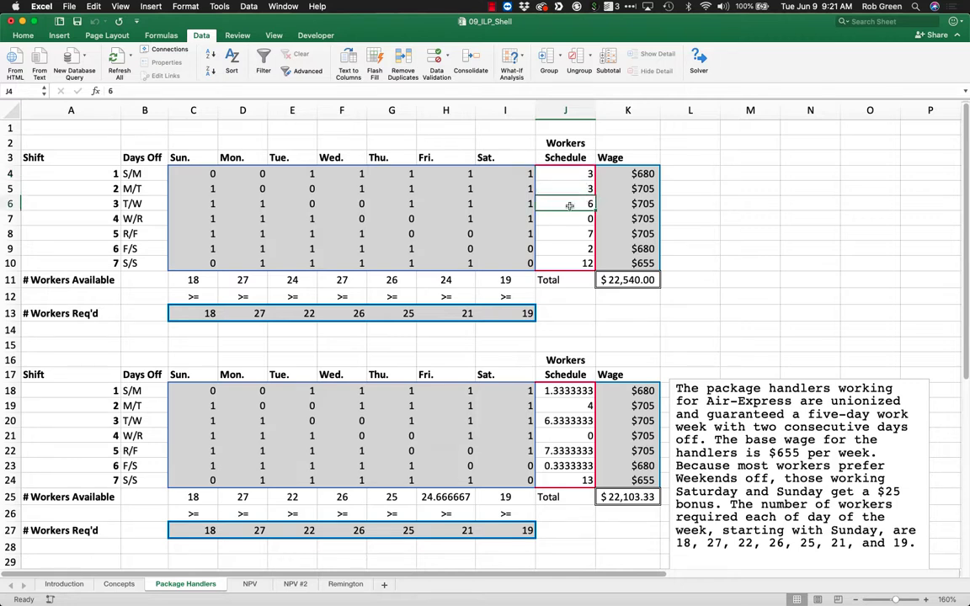
left_click(571, 238)
left_click(566, 249)
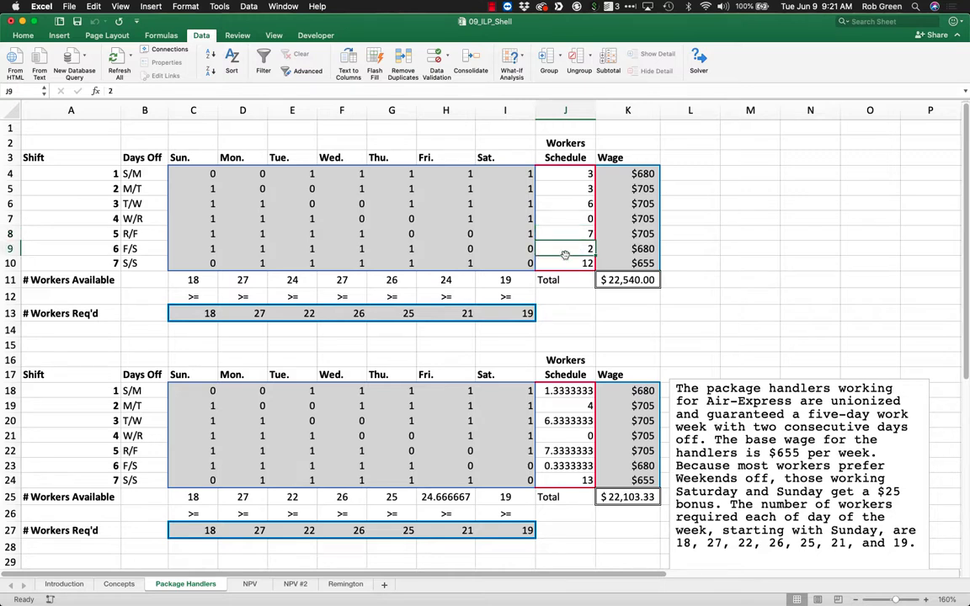
left_click(566, 264)
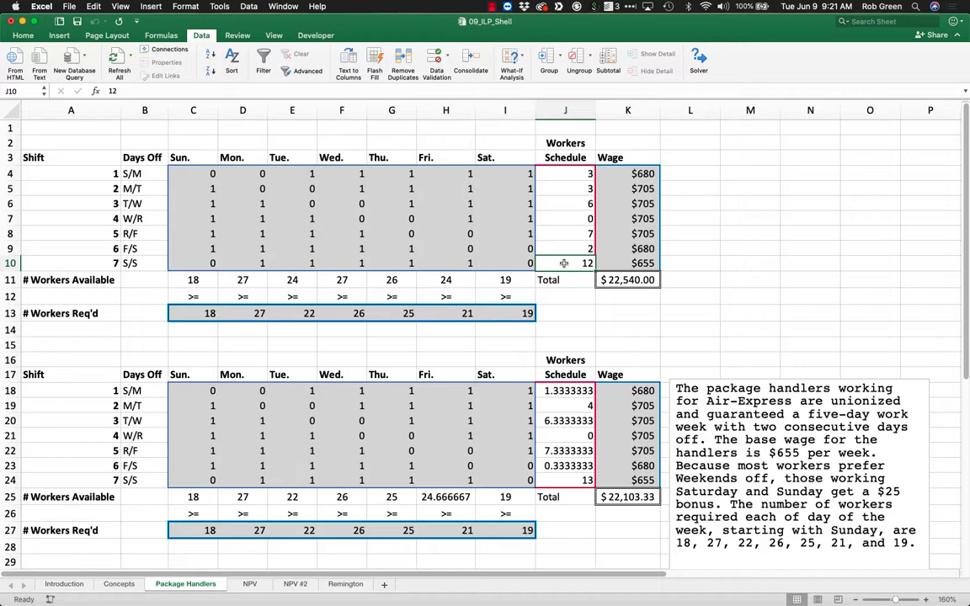
left_click(692, 302)
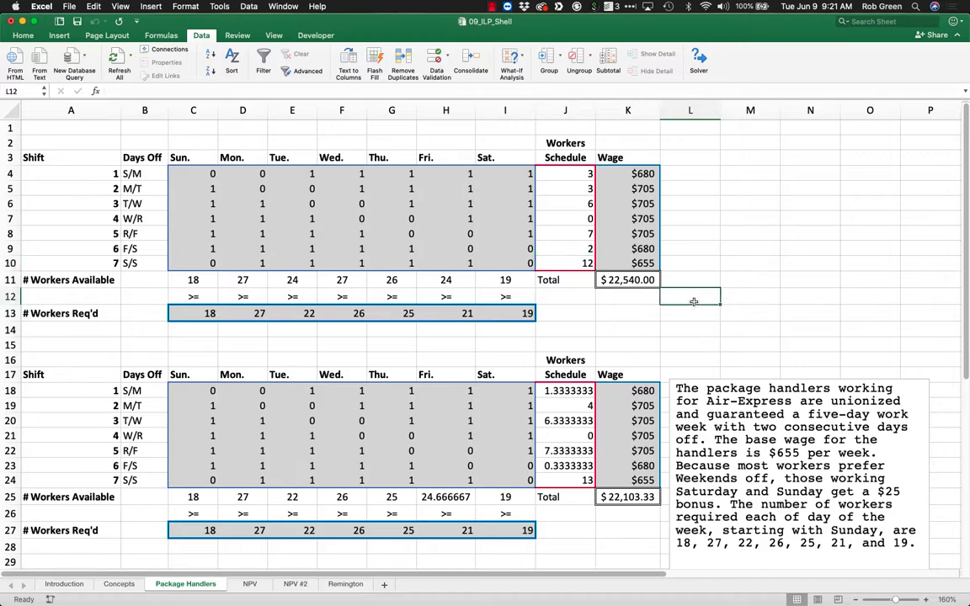